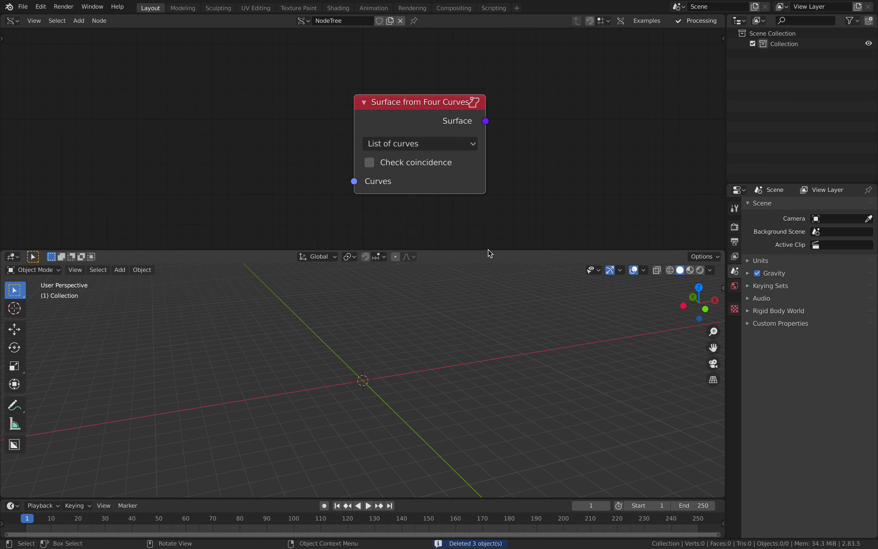
Step: Enlarge the 3D viewport and set the Surface from Four Curves node's input mode to 4 curves
left_click_drag(489, 252, 490, 222)
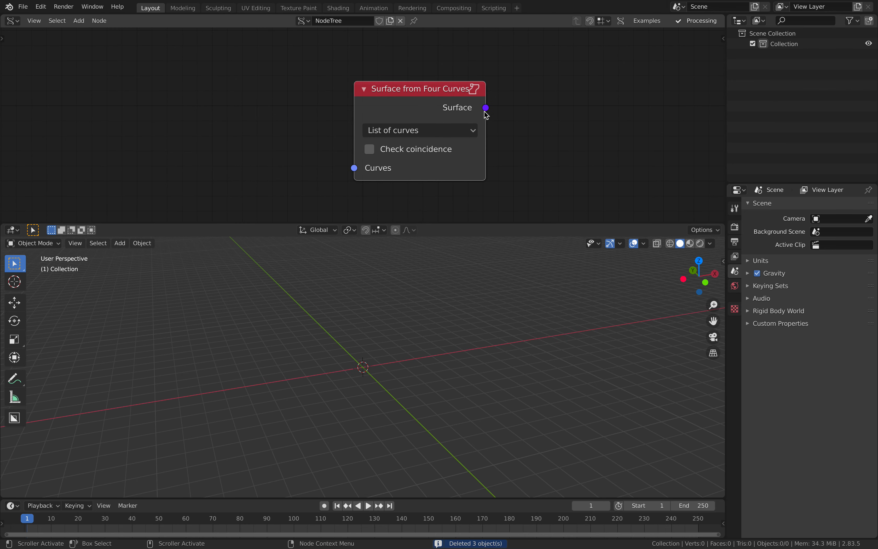
left_click(390, 129)
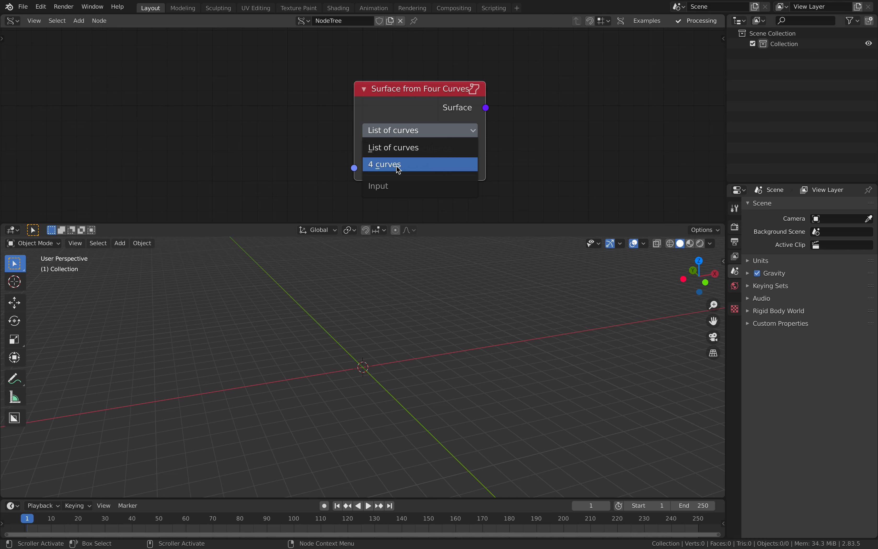
left_click(400, 159)
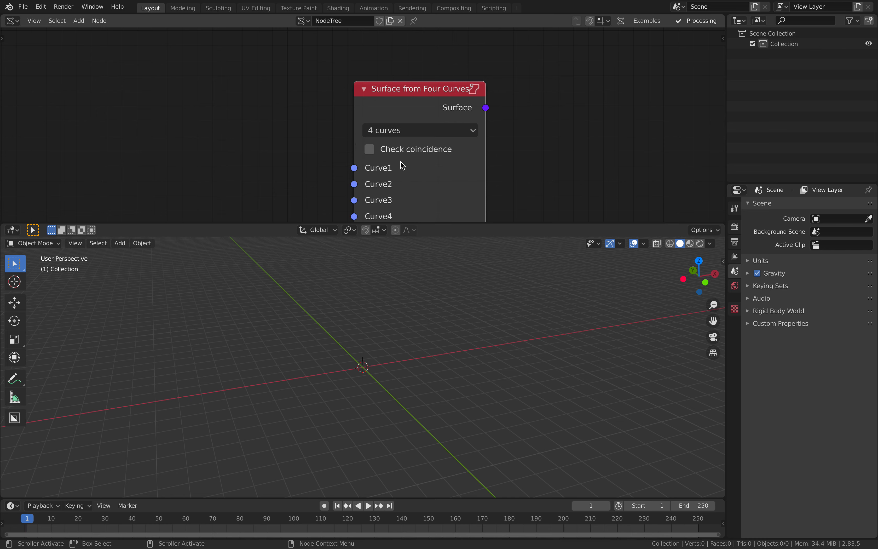
middle_click_drag(406, 119, 402, 76)
left_click(401, 89)
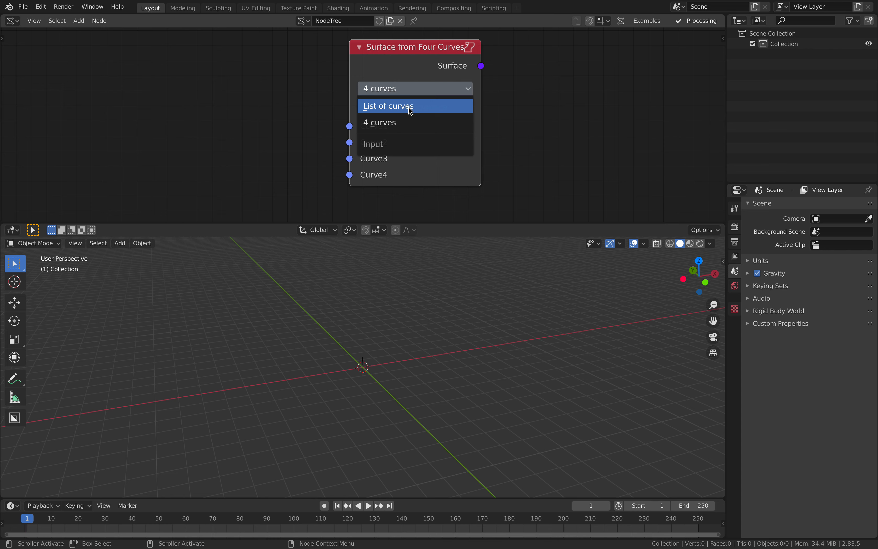
left_click_drag(349, 142, 304, 165)
left_click_drag(349, 158, 299, 187)
left_click_drag(350, 175, 299, 203)
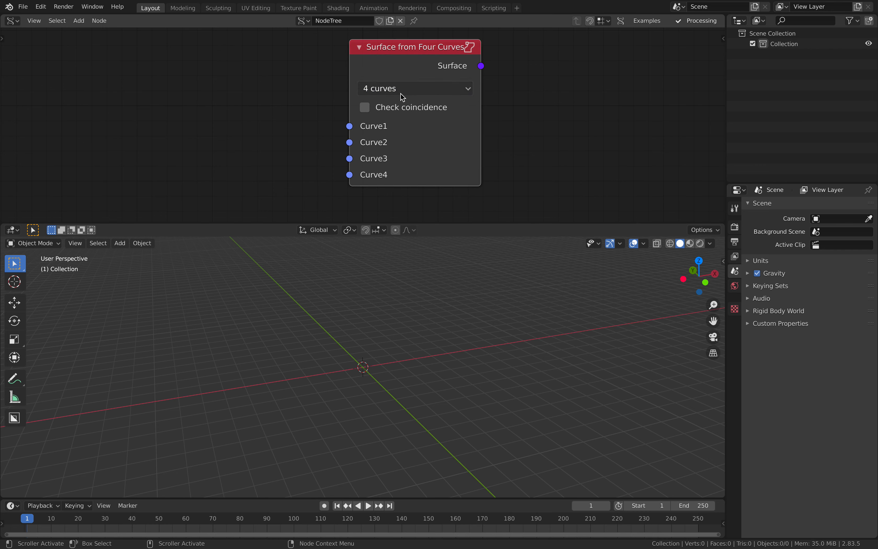
Step: Set the Surface from Four Curves node's input mode to List of curves
left_click(401, 93)
left_click(392, 104)
left_click_drag(401, 70, 402, 80)
Step: Add a Bezier curve at the world origin in the 3D viewport
middle_click_drag(395, 308, 372, 326)
key("shift+a")
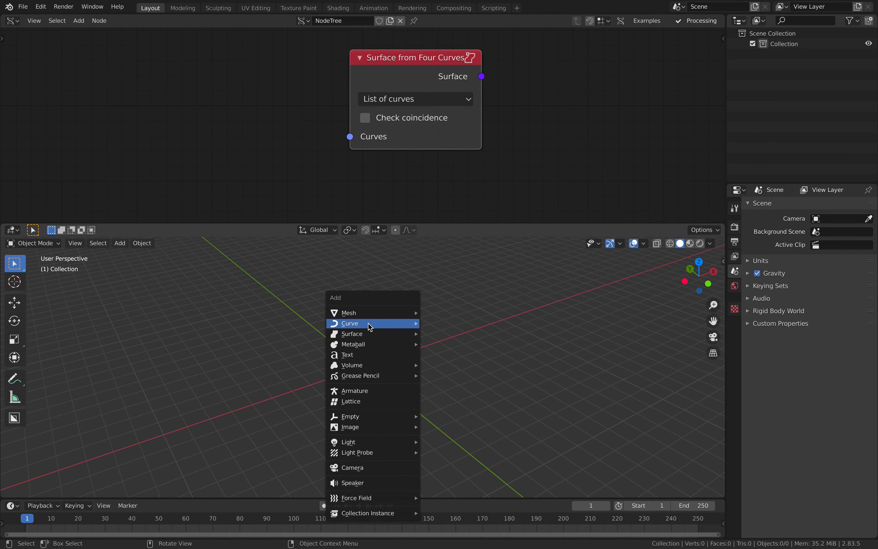
mouse_move(371, 327)
left_click(452, 326)
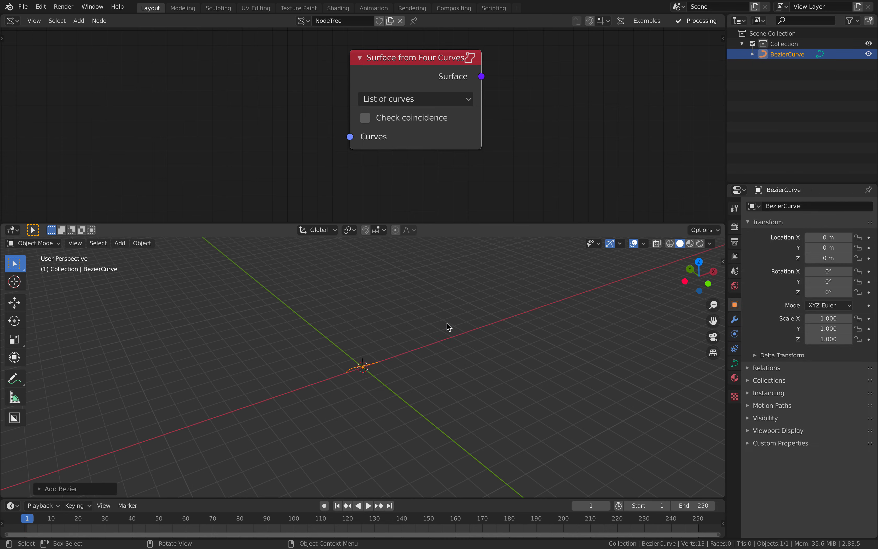
middle_click_drag(428, 324, 379, 370)
Step: In Edit Mode, rotate the Bezier curve's end point and extrude two more control points from it
key("Tab")
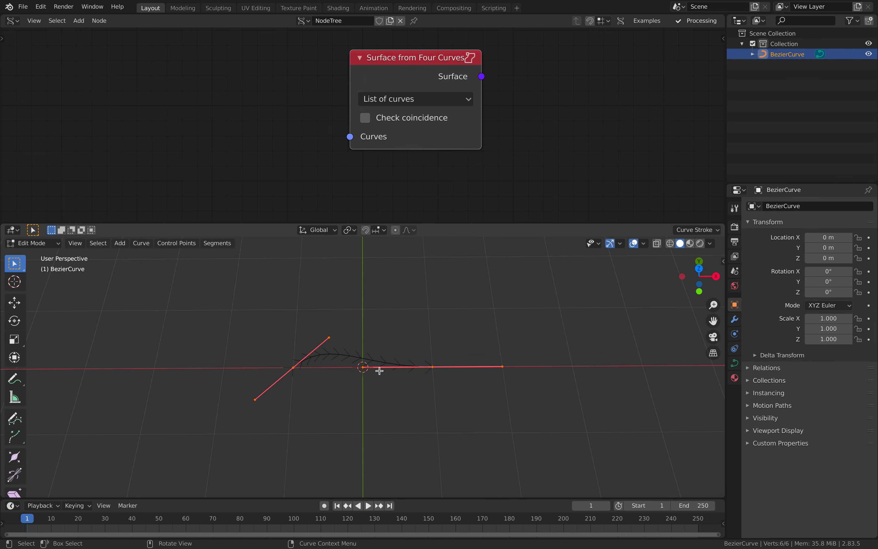
left_click(431, 366)
key("r")
left_click(427, 358)
key("e")
left_click(532, 355)
middle_click_drag(532, 356, 512, 337)
key("g")
left_click(610, 300)
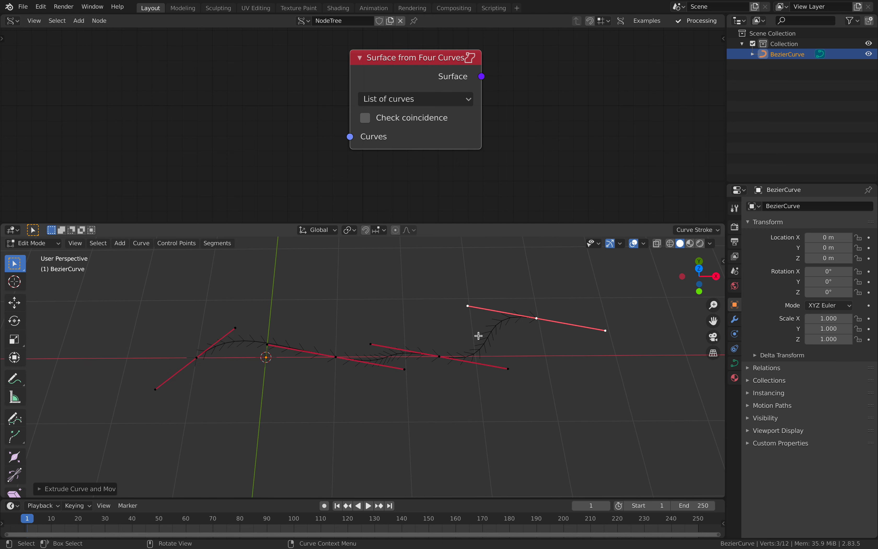
Step: Rotate and move the extruded control points into a smooth wave, then return to Object Mode
left_click(443, 355)
key("r")
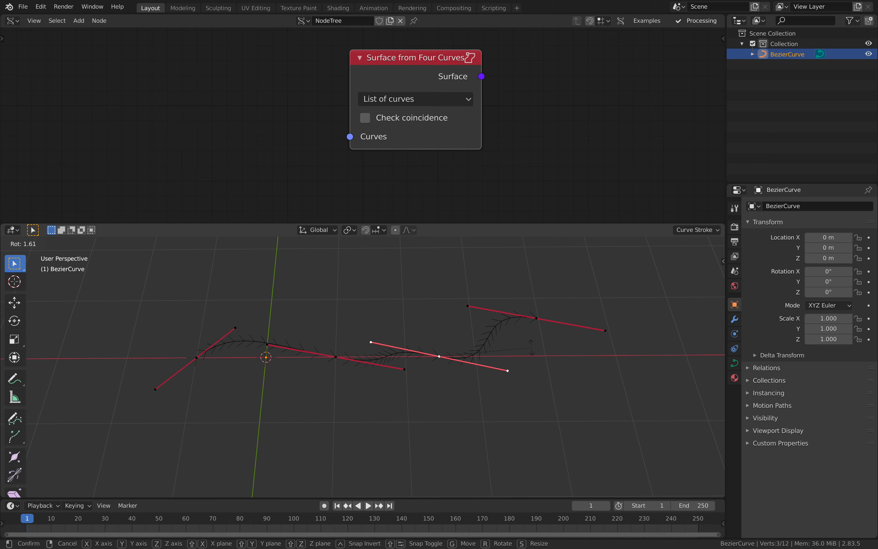
left_click(506, 366)
key("g")
left_click(517, 302)
middle_click_drag(454, 308, 414, 328)
key("g")
left_click(482, 290)
key("Tab")
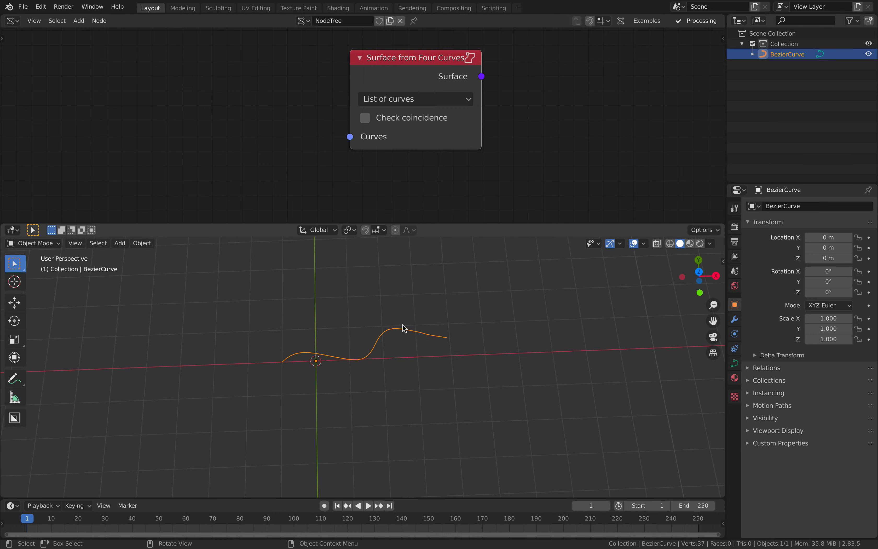
Step: Duplicate the wavy curve, rotate the copy about a quarter turn and place it at the original's right end
key("shift+d")
left_click(512, 360)
key("r")
left_click(432, 428)
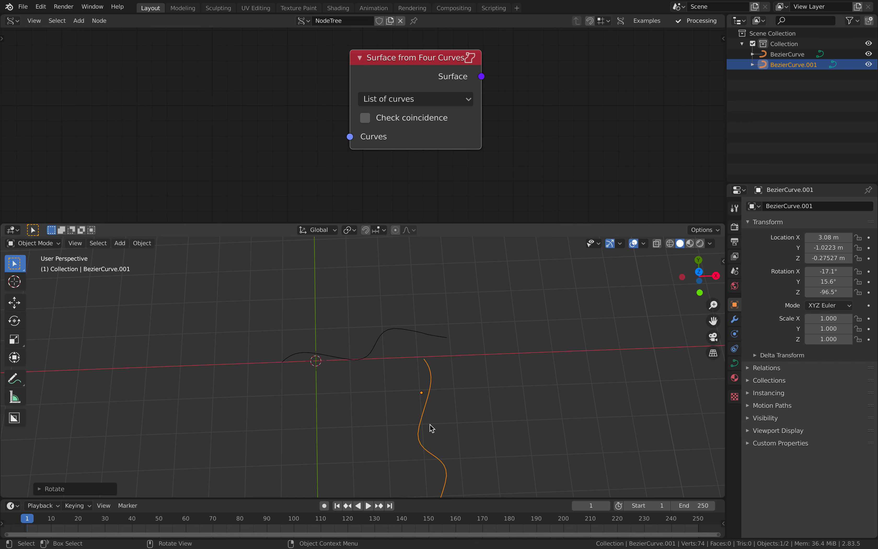
key("r")
left_click(431, 417)
key("g")
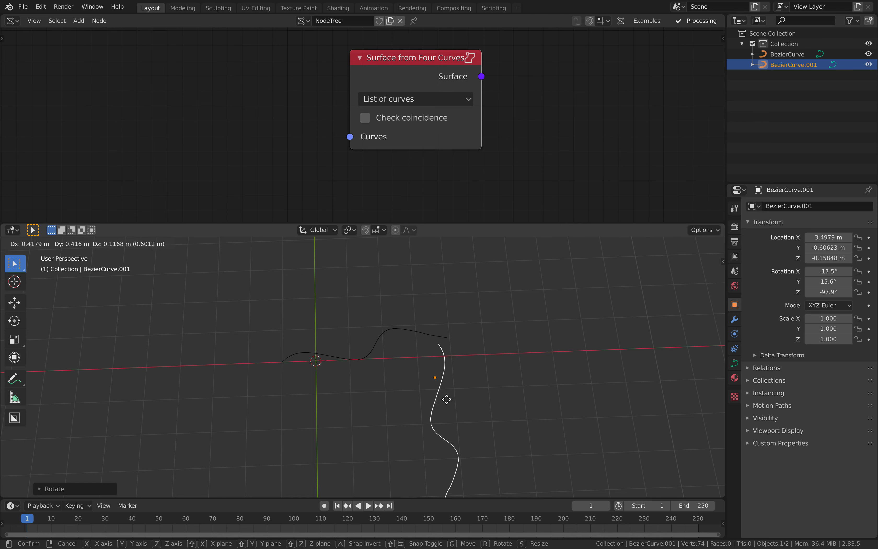
left_click(452, 397)
Step: Duplicate the right curve, then rotate and move the copy to form the bottom side of the loop
scroll(454, 396, "down", 2)
middle_click_drag(463, 389, 488, 344, "shift")
key("shift+d")
left_click(490, 355)
key("r")
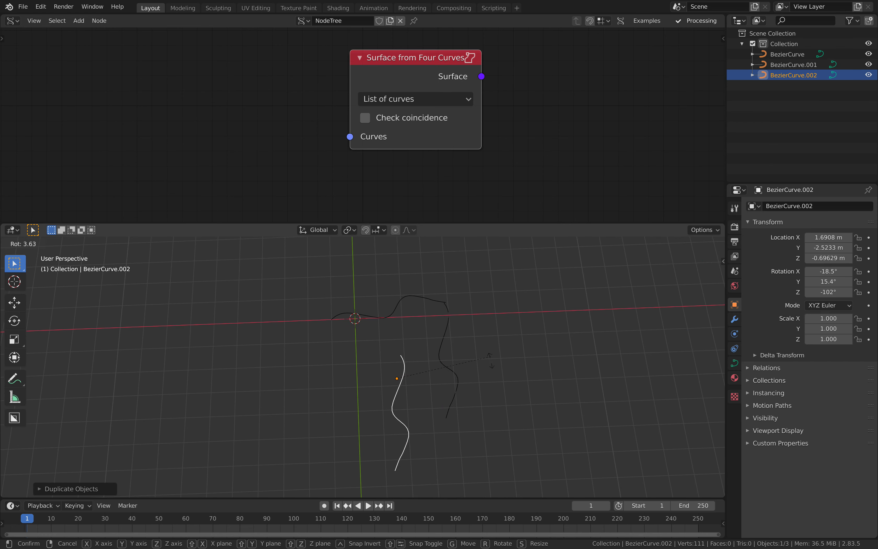
left_click(415, 425)
key("g")
left_click(433, 413)
Step: Duplicate the bottom curve, rotate the copy upright and place it as the left side of the loop
key("shift+d")
left_click(392, 341)
key("r")
left_click(381, 375)
key("g")
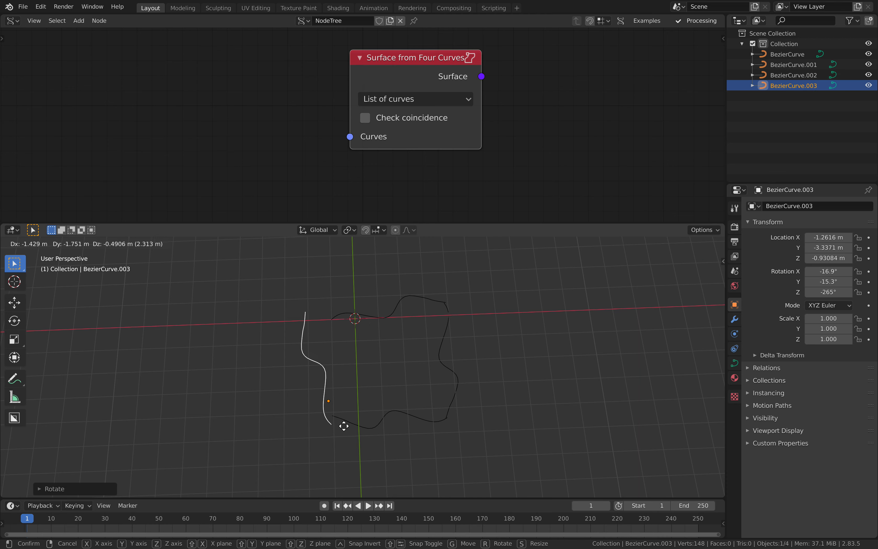
left_click(364, 371)
Step: Rotate and reposition the left curve freely in 3D so it closes the open side of the loop
key("r")
left_click(399, 360)
key("r")
key("r")
left_click(334, 365)
key("g")
left_click(322, 368)
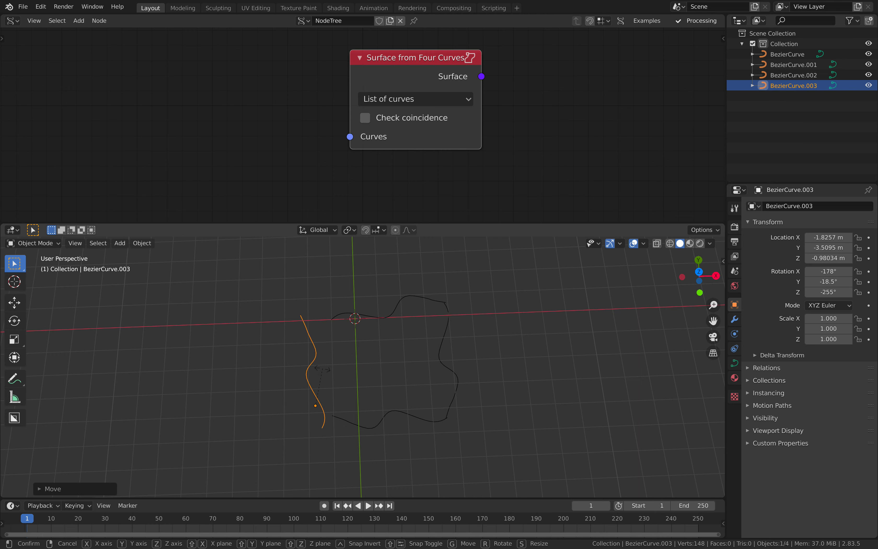
key("r")
key("r")
left_click(370, 367)
Step: Move and rotate the bottom curve, then shift the top curve slightly to even out the corner gaps
left_click(345, 417)
key("g")
left_click(336, 433)
key("r")
left_click(406, 358)
left_click(378, 318)
key("g")
left_click(370, 324)
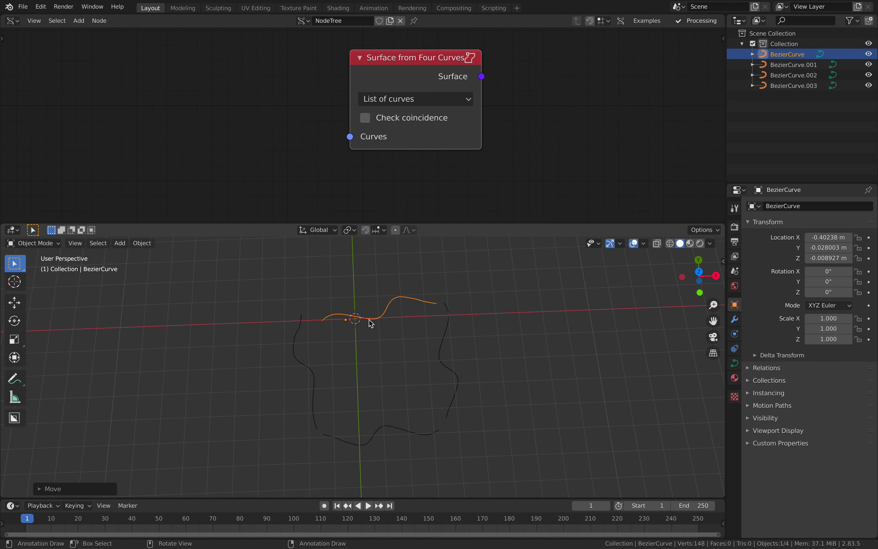
Step: Examine the loop of four curves from several angles, checking how their ends meet
middle_click_drag(434, 309, 338, 348)
key("a")
key("alt+a")
left_click(309, 316)
middle_click_drag(480, 381, 480, 394)
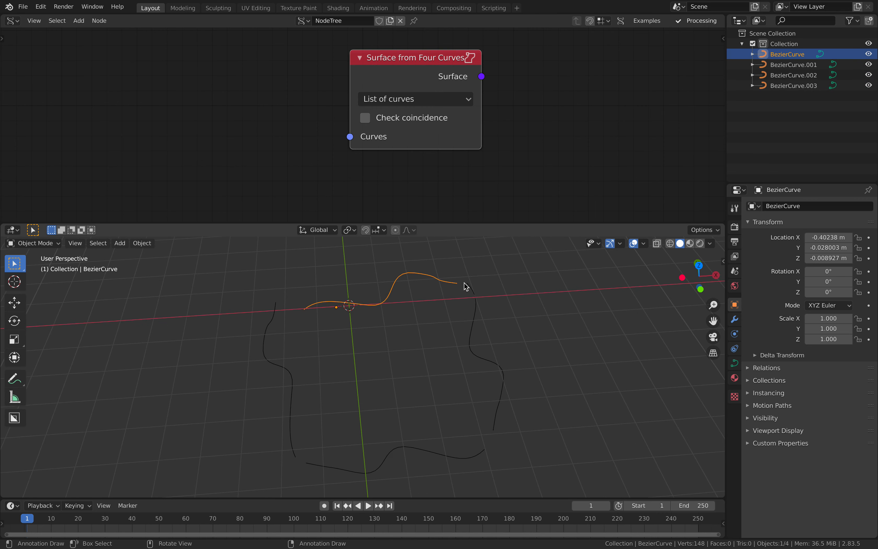
middle_click_drag(406, 364, 400, 363)
key("a")
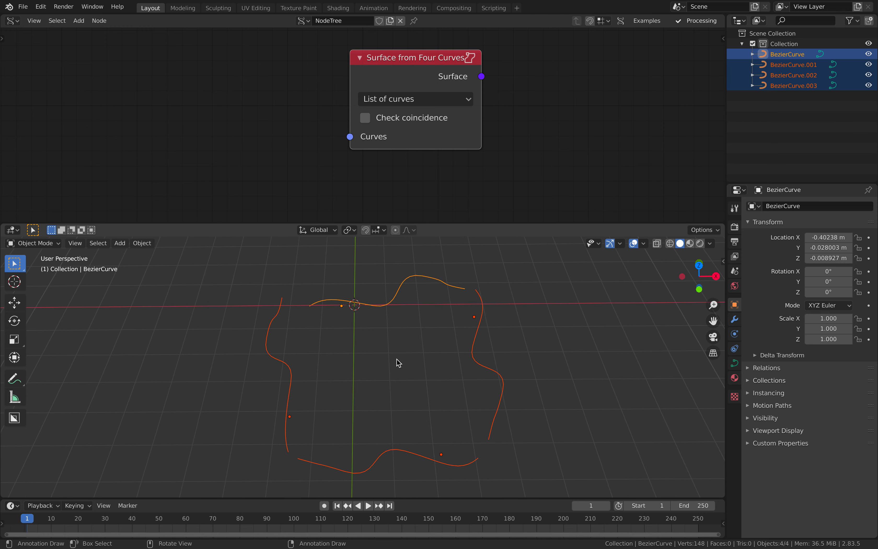
key("alt+a")
Step: Set the snapping target to Vertex and turn snapping on
left_click(380, 230)
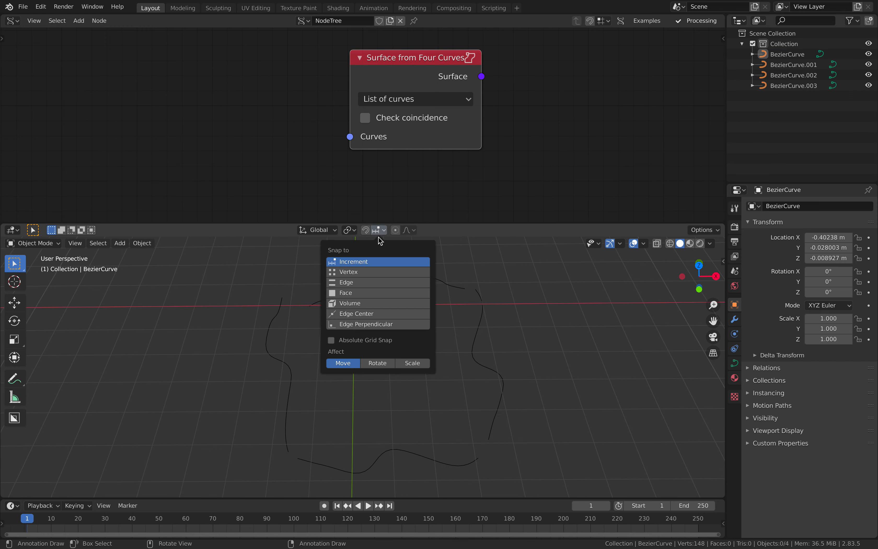
left_click(347, 271)
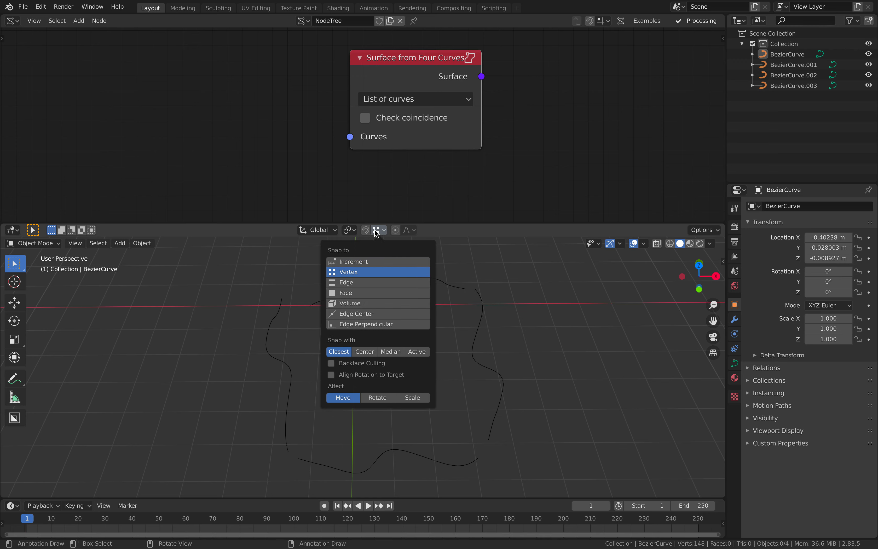
left_click(367, 230)
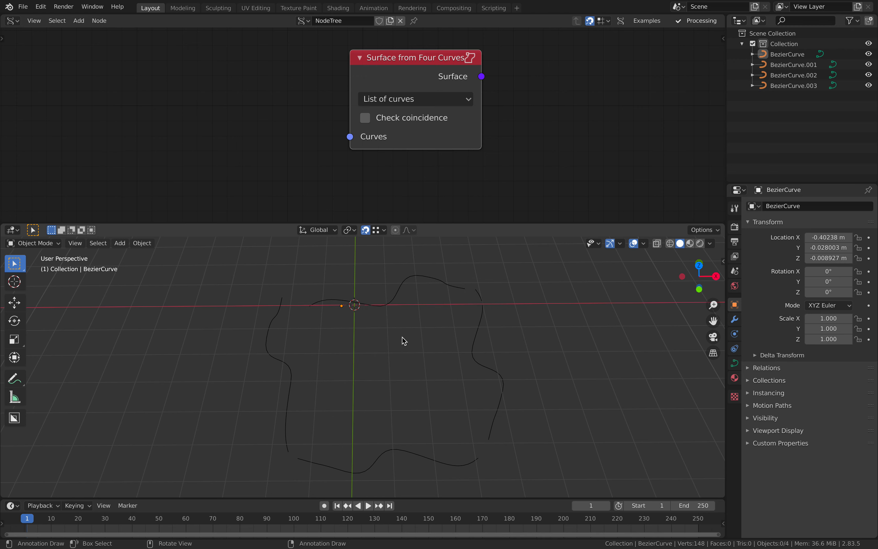
Step: Edit all four curves together and snap the top curve's right end point to the right curve's upper end
key("a")
middle_click_drag(401, 337, 406, 303)
scroll(405, 312, "down", 2)
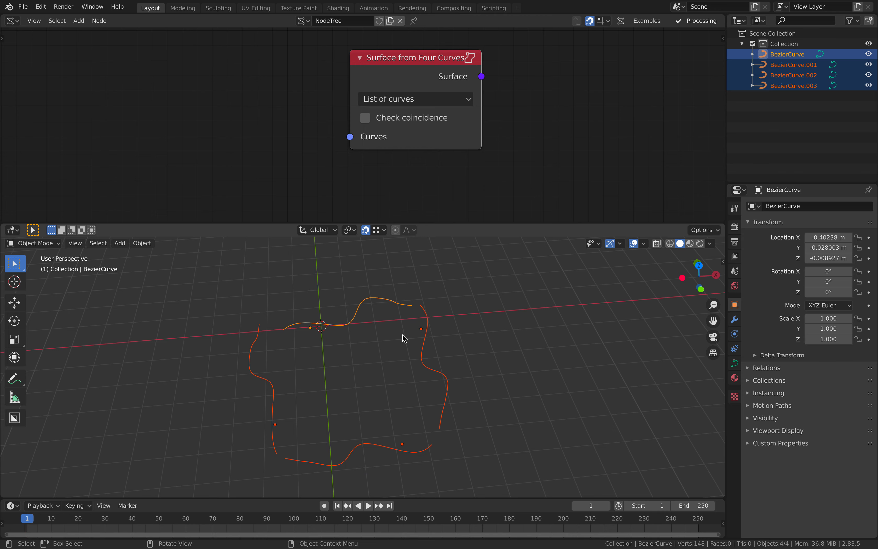
key("Tab")
left_click(412, 308)
key("KP_Decimal")
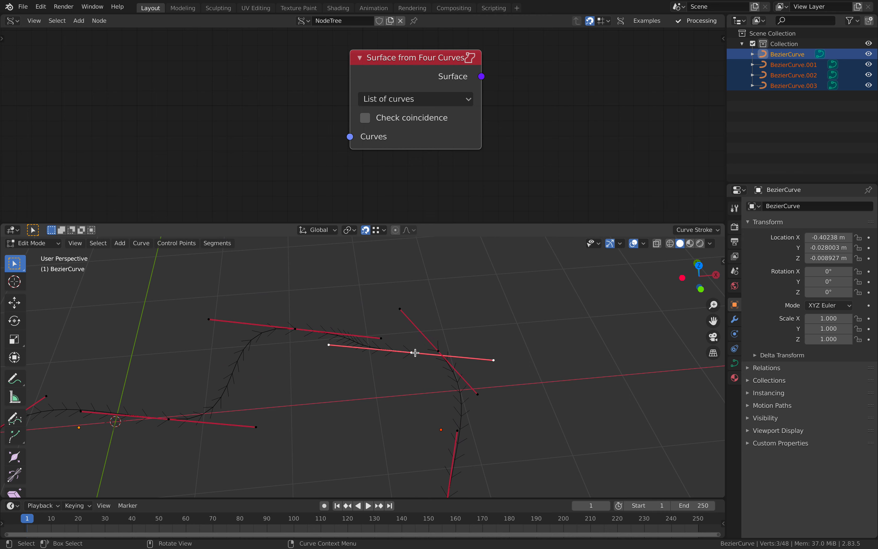
key("g")
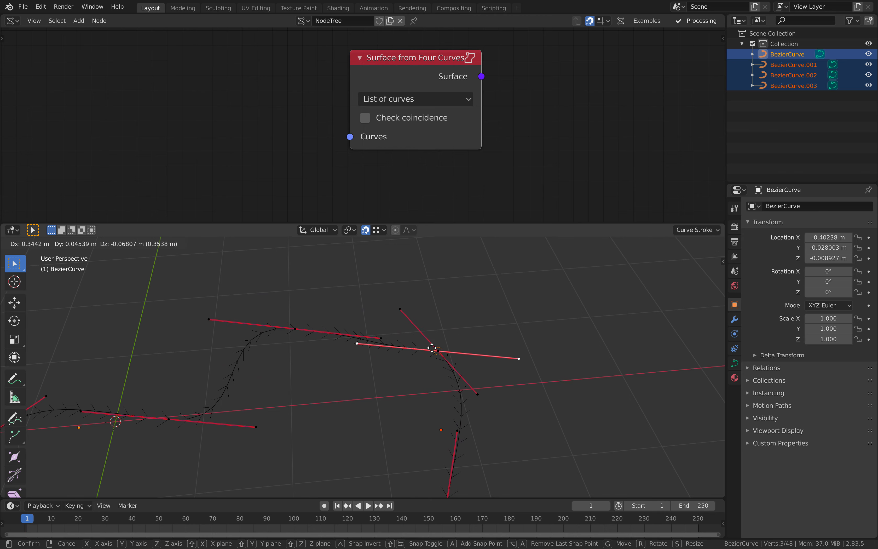
left_click(432, 348)
Step: Snap the top curve's left end point to the left curve's upper end
middle_click_drag(432, 348, 334, 372)
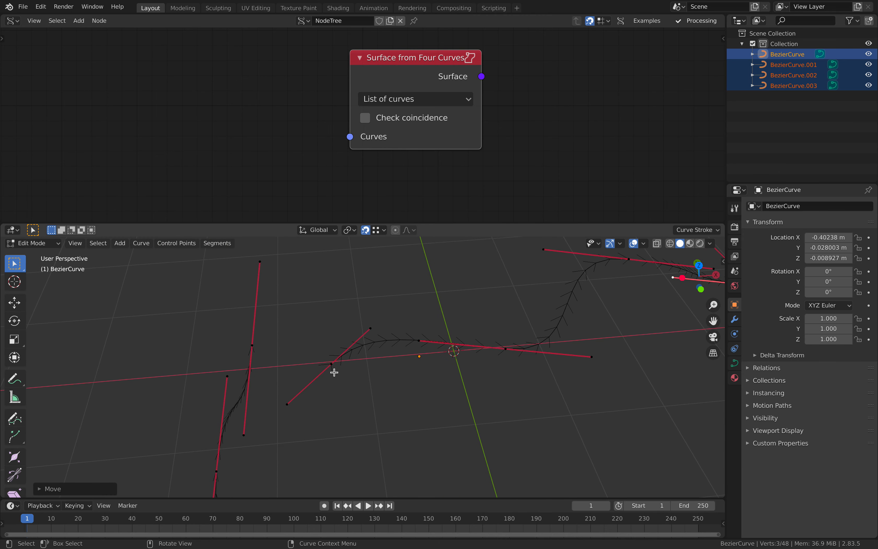
left_click(333, 367)
key("g")
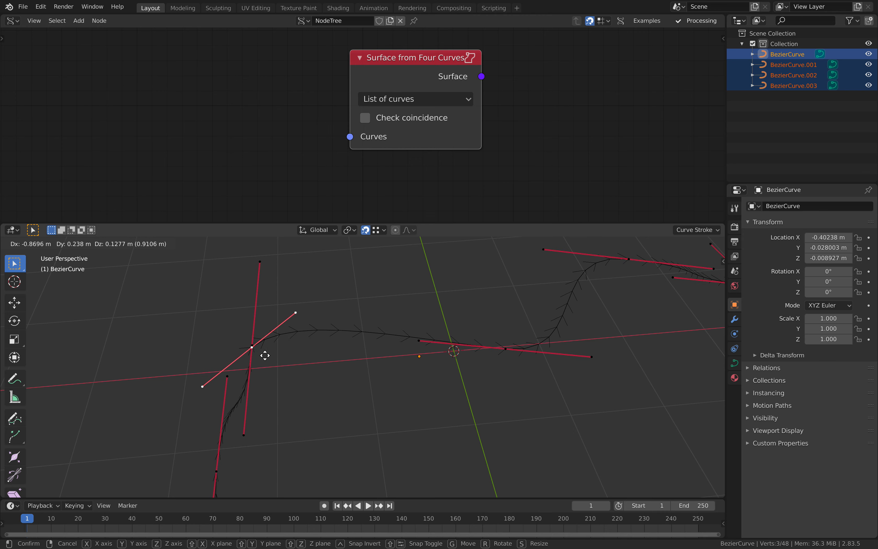
left_click(257, 349)
Step: Try to snap the left curve's lower end point onto the bottom curve's end by moving it
middle_click_drag(257, 348, 345, 343)
left_click(329, 404)
scroll(348, 403, "up", 3)
middle_click_drag(350, 410, 342, 341, "shift")
key("g")
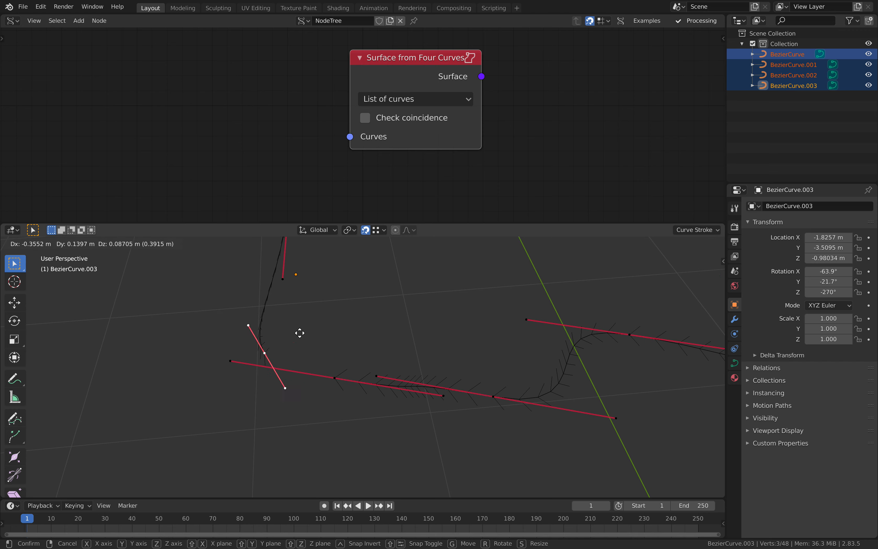
left_click(341, 353)
Step: Turn snapping off and join the left curve's lower end to the bottom curve's end with Selection to Active
left_click(330, 377)
middle_click_drag(330, 377, 307, 401)
left_click(346, 307)
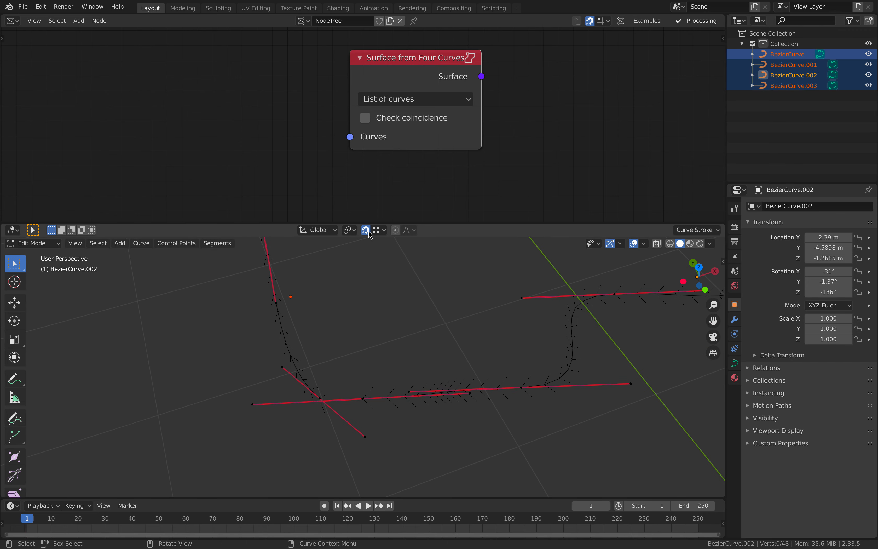
middle_click_drag(370, 293, 343, 391)
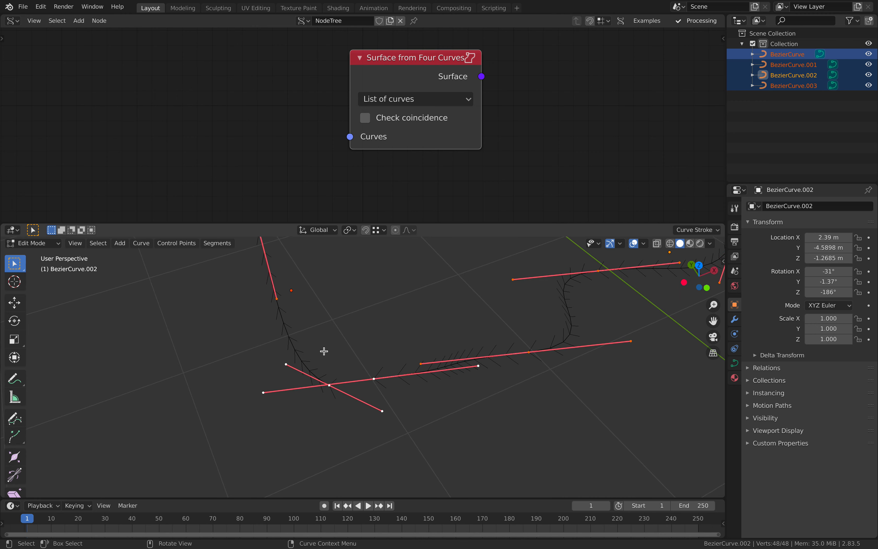
left_click(330, 383)
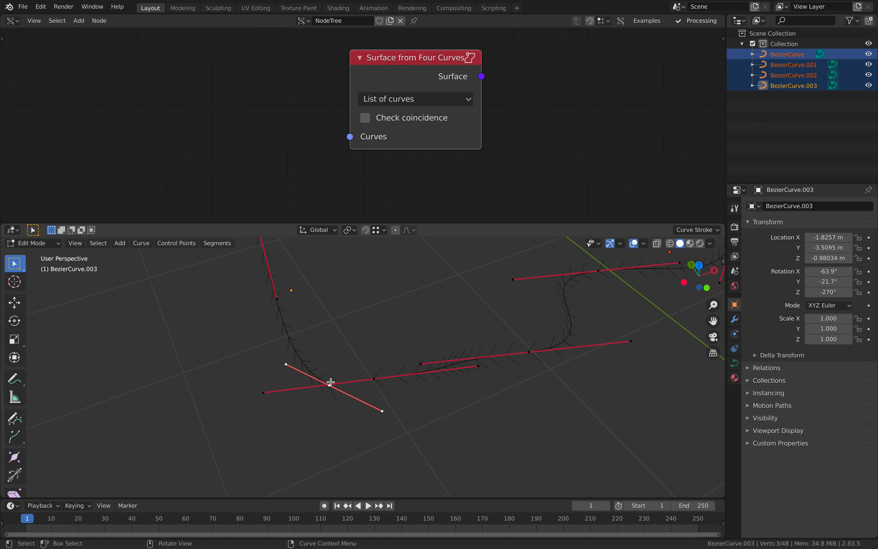
left_click(376, 378, "shift")
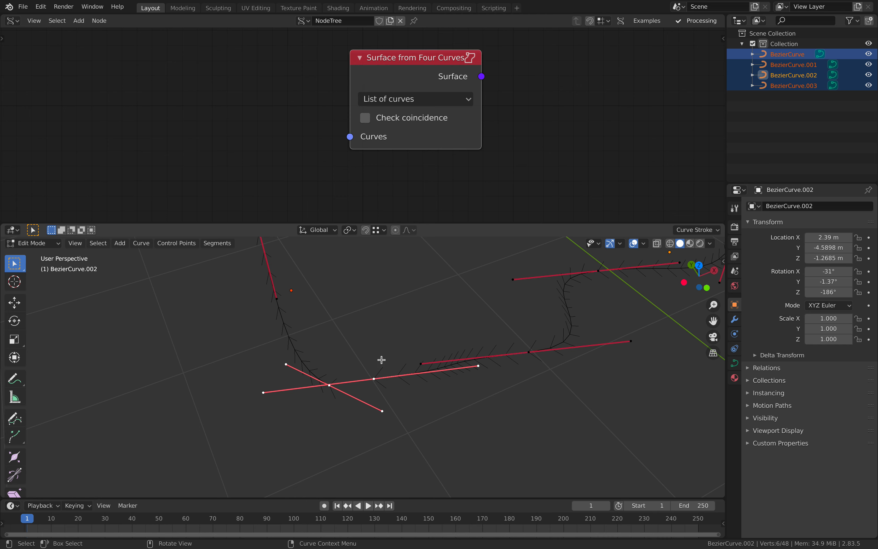
right_click(379, 365)
mouse_move(381, 366)
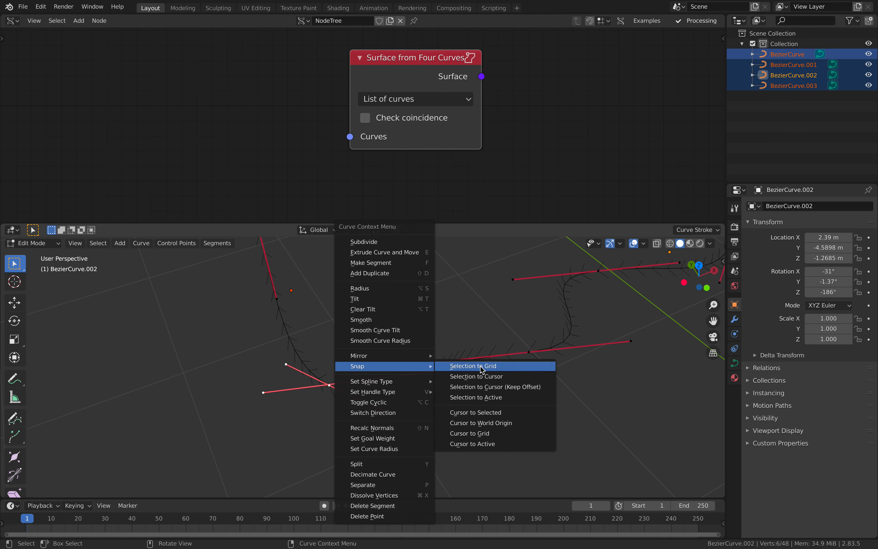
left_click(478, 396)
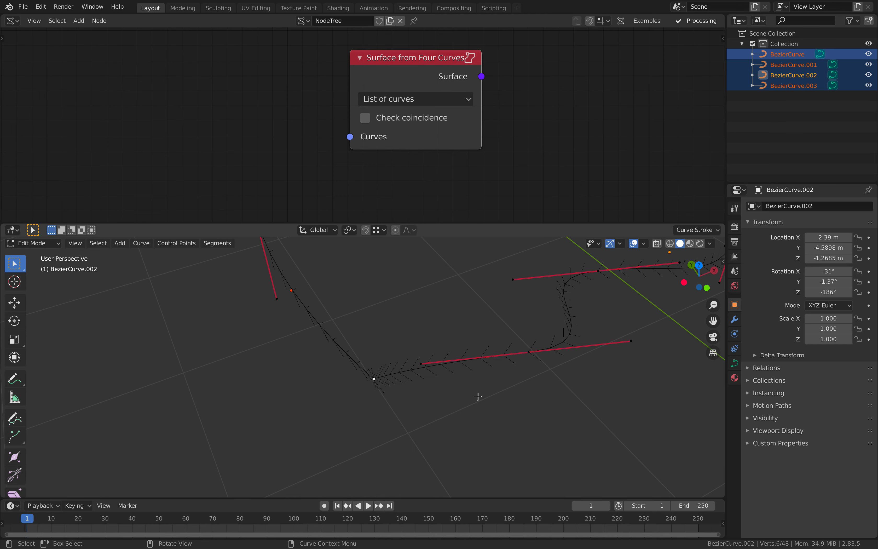
Step: Move and rotate the end control point near the corner between the left and bottom curves
middle_click_drag(388, 375, 417, 408)
left_click(329, 386)
key("g")
left_click(320, 426)
key("r")
left_click(363, 368)
key("g")
left_click(365, 407)
Step: Move the end control points near the corner between the bottom and right curves closer together
scroll(334, 393, "up", 2)
key("a")
left_click(399, 397)
key("g")
left_click(367, 399)
left_click(412, 355)
key("g")
left_click(392, 342)
left_click(367, 393)
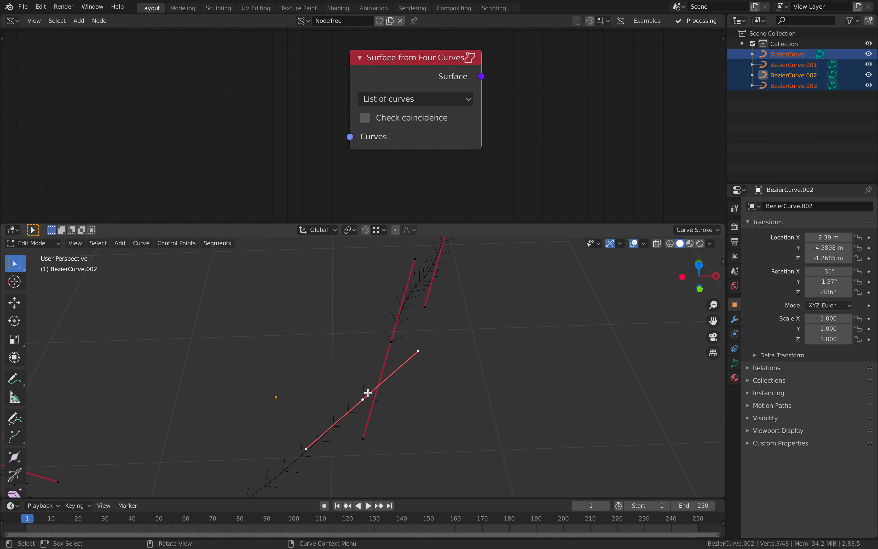
Step: Join the bottom curve's right end to the right curve's lower end with Selection to Active, and box-select the shared corner
left_click(392, 341, "shift")
left_click(361, 399)
left_click(393, 340, "shift")
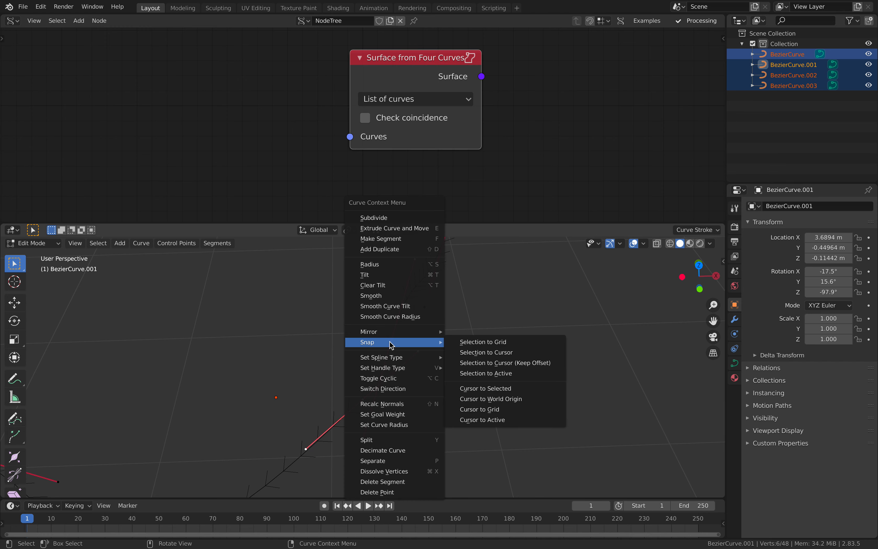
right_click(390, 342)
mouse_move(390, 342)
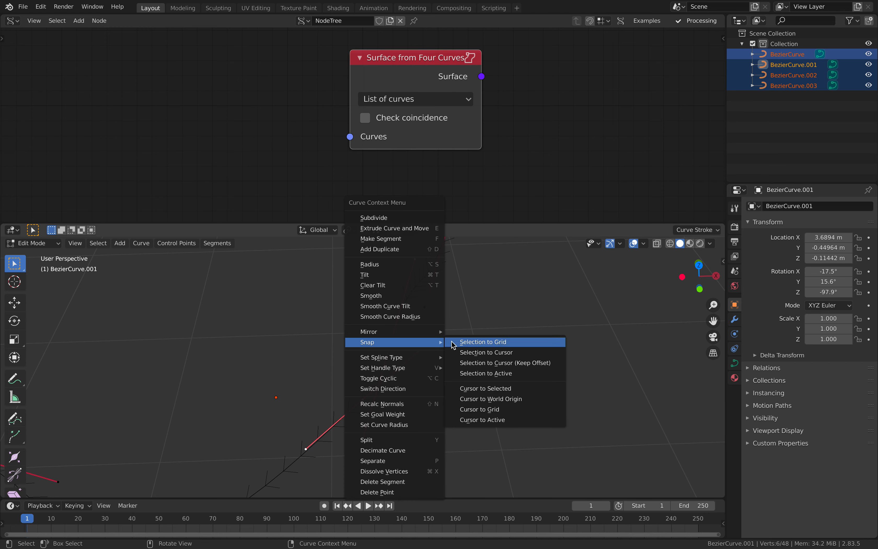
left_click(489, 374)
left_click(376, 331)
key("b")
left_click_drag(341, 305, 442, 397)
Step: Leave Edit Mode and select all four Bezier curves
scroll(384, 372, "down", 2)
scroll(384, 372, "down", 4)
key("Tab")
mouse_move(372, 373)
middle_mouse_down()
mouse_move(431, 333)
mouse_move(303, 367)
mouse_move(427, 369)
mouse_move(401, 381)
mouse_move(312, 364)
mouse_move(344, 381)
middle_mouse_up()
key("alt+a")
key("a")
Step: Search for "bezie" and add a Bezier In node beside the Surface from Four Curves node
key("shift+a")
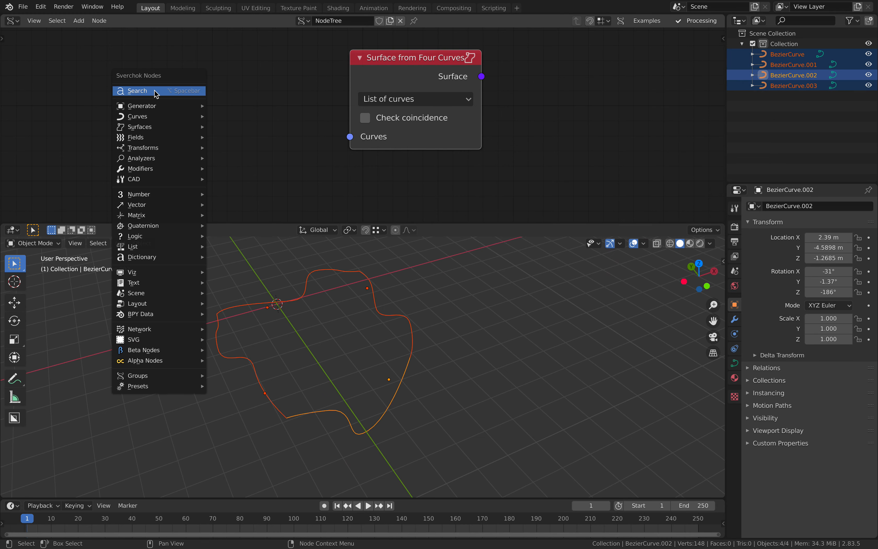
left_click(155, 90)
type("bezie")
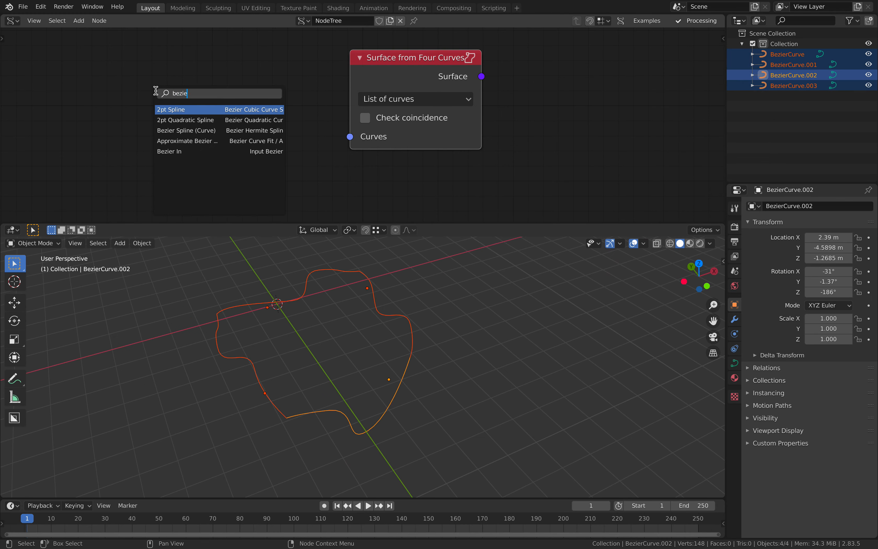
key("Down")
key("Down")
key("Down")
key("Down")
key("Return")
left_click(164, 63)
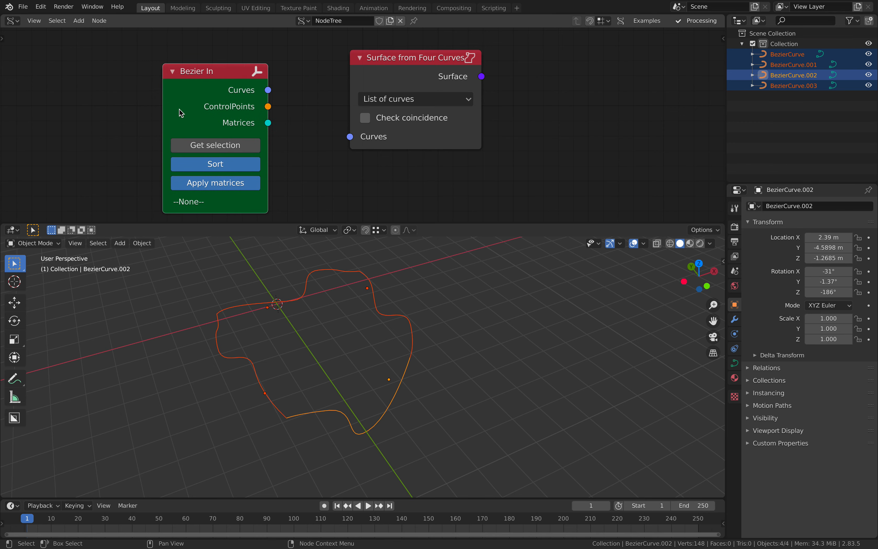
Step: Load the four selected curves into Bezier In and connect its Curves output to the Surface from Four Curves node
scroll(180, 111, "down", 3)
key("alt+a")
key("a")
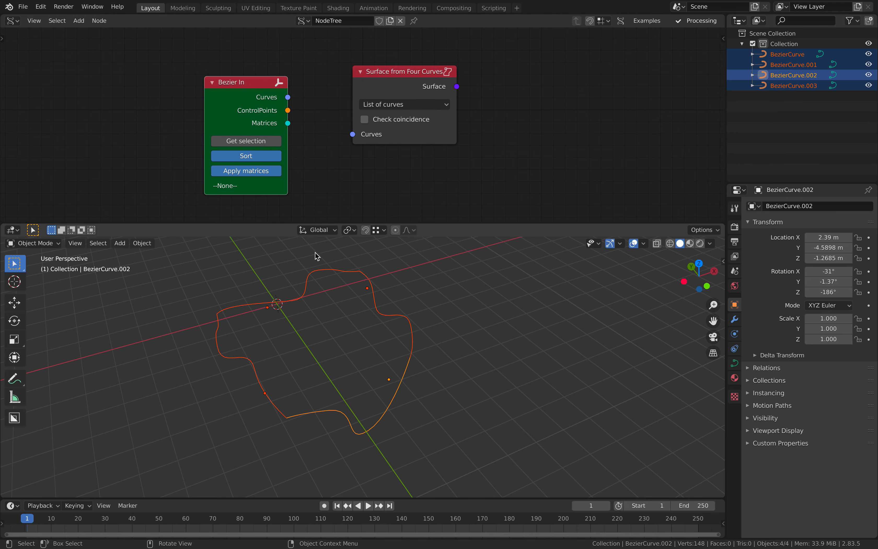
left_click(264, 139)
left_click_drag(287, 97, 352, 134)
Step: Add an Evaluate Surface node and connect the Surface output of Surface from Four Curves to it
key("shift+a")
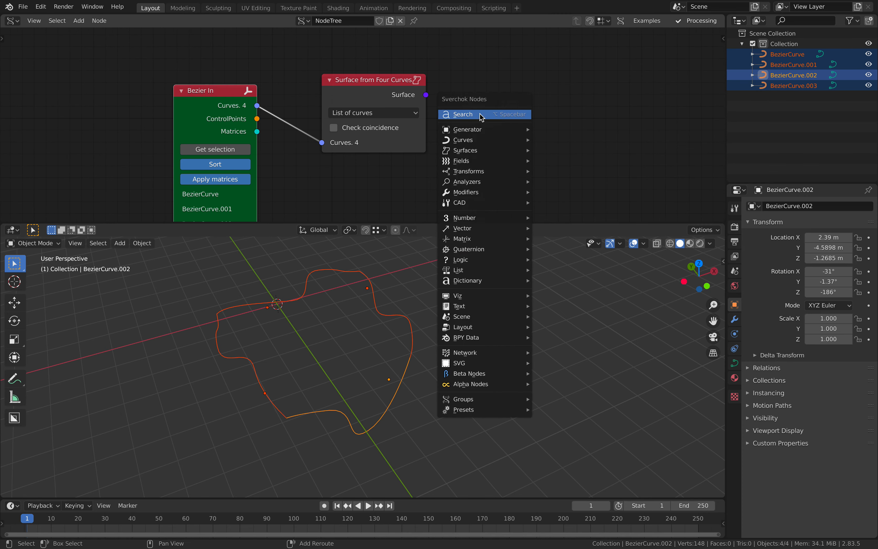
mouse_move(480, 142)
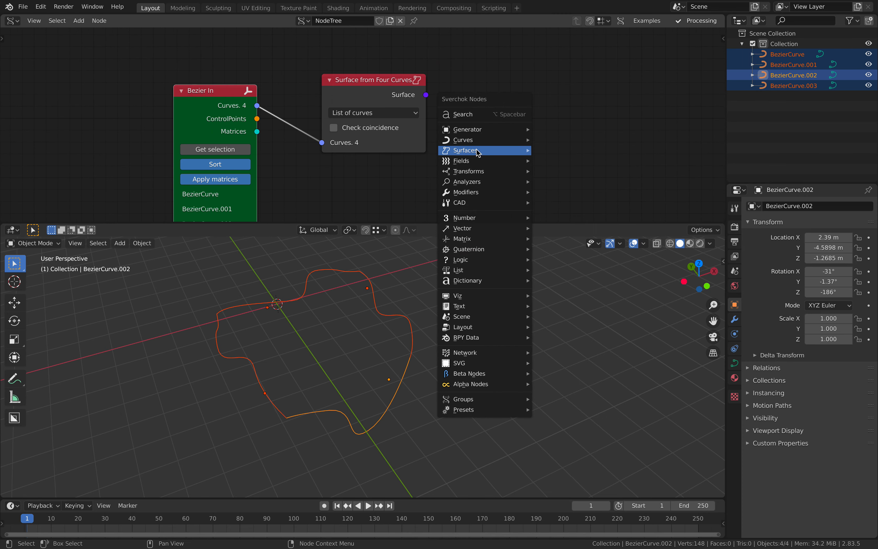
left_click(562, 525)
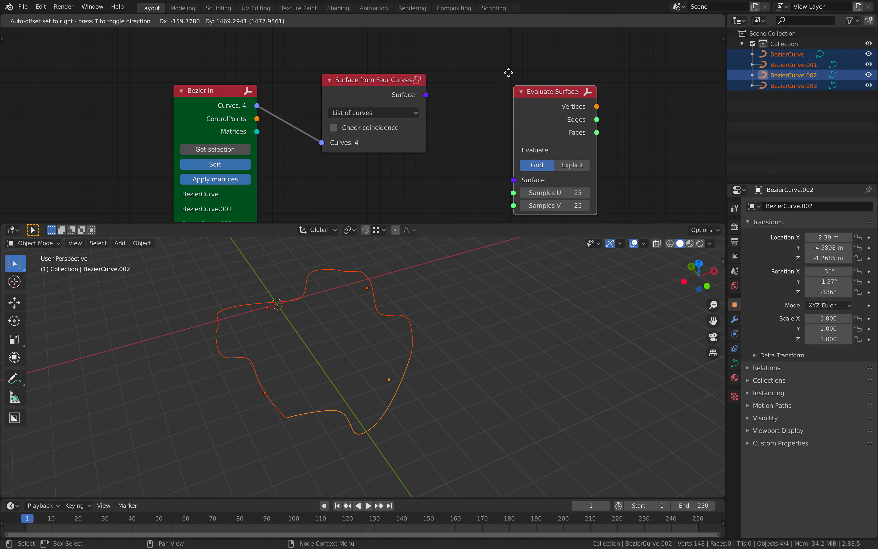
left_click(454, 92)
left_click_drag(427, 95, 459, 113)
left_click_drag(496, 138, 497, 139)
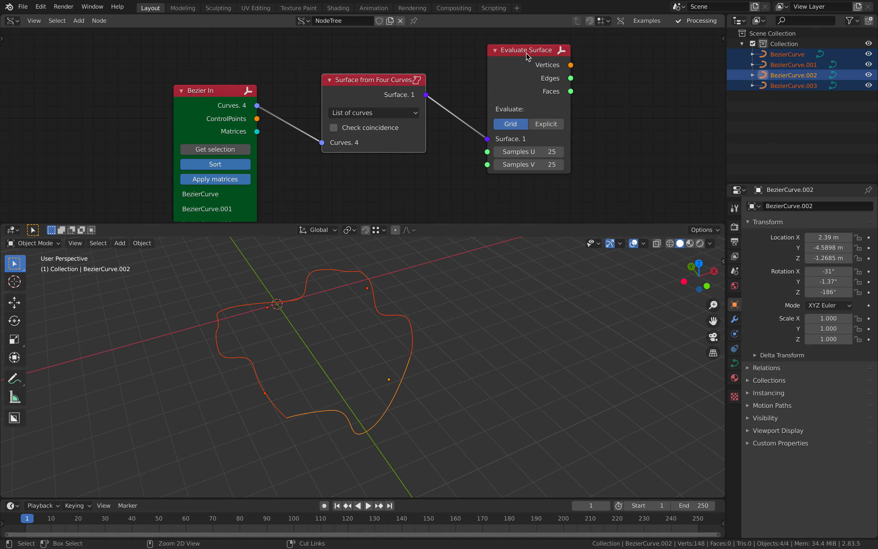
Step: Attach a viewer node to the Evaluate Surface outputs to display the surface mesh
left_click(526, 54, "ctrl+shift")
left_click(615, 118)
middle_click_drag(391, 304, 430, 295, "shift")
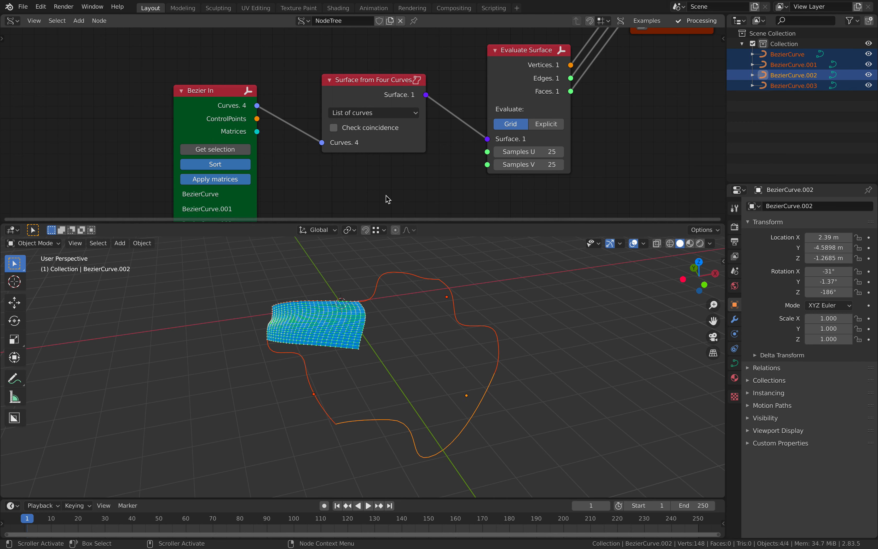
Step: Set Samples U and Samples V of the Evaluate Surface node to 10
left_click(532, 152)
type("10")
key("Return")
middle_click_drag(508, 309, 405, 301)
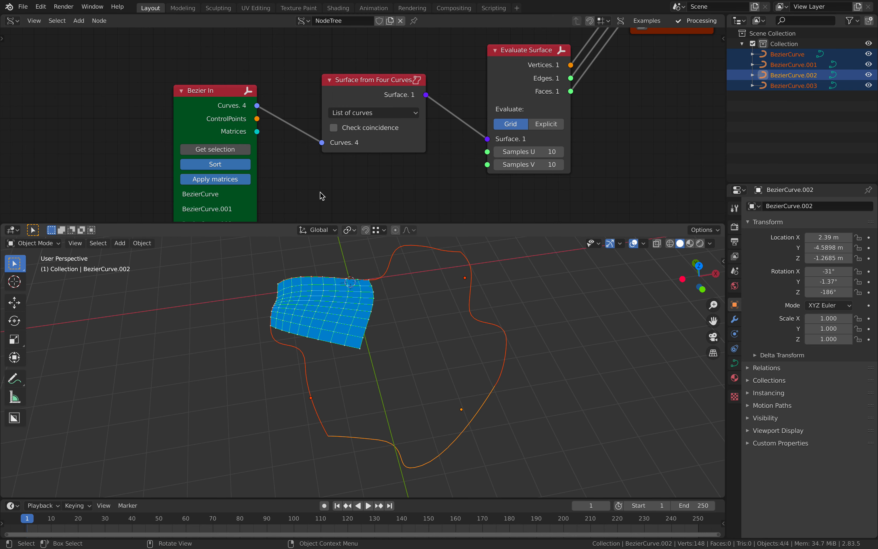
Step: Save the file to the Desktop as surface_four_curves_001.blend
scroll(212, 134, "down", 2)
left_click(22, 7)
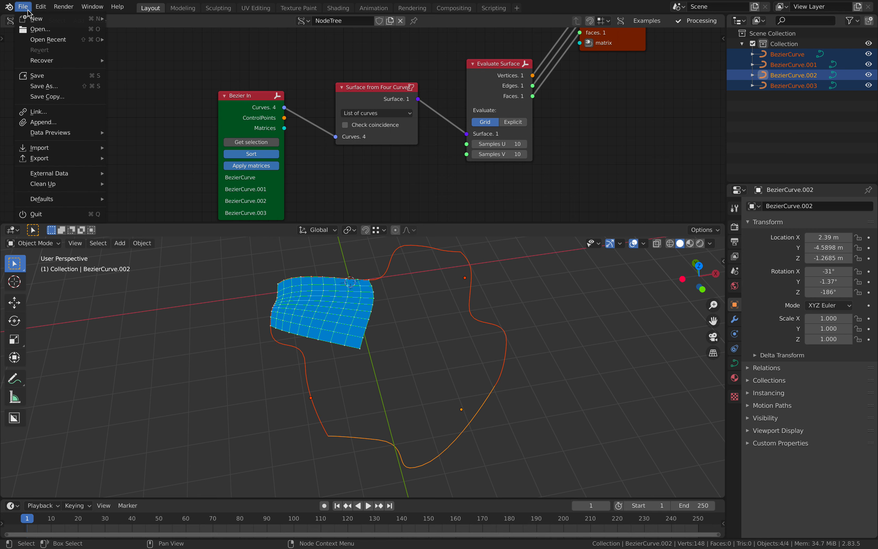
left_click(58, 86)
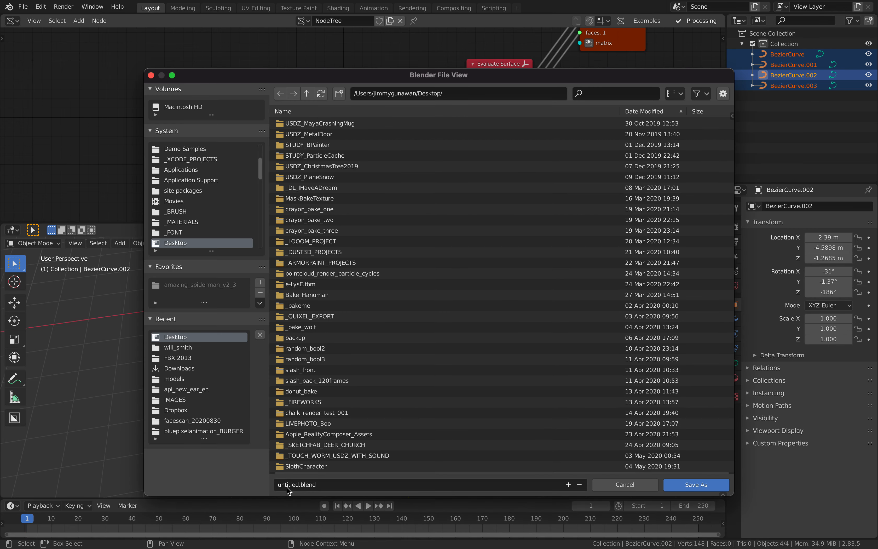
left_click(288, 486)
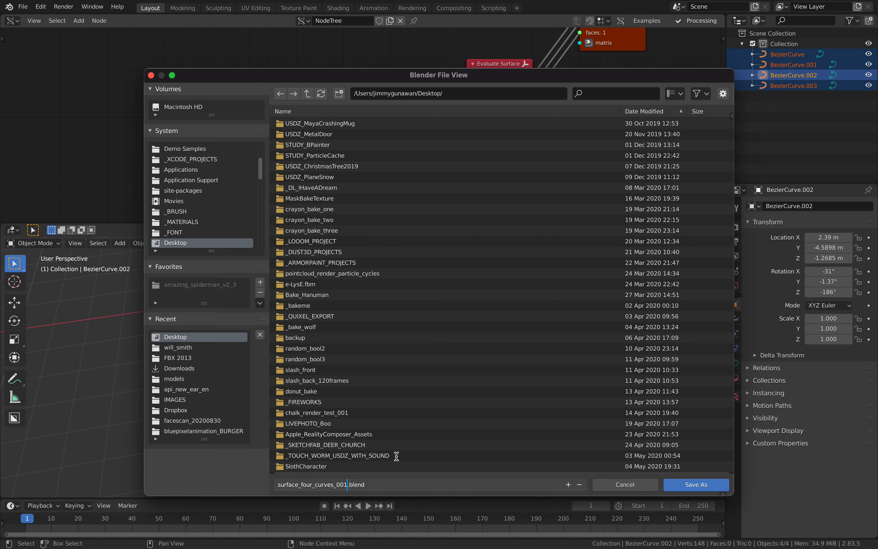
key("Return")
left_click(696, 485)
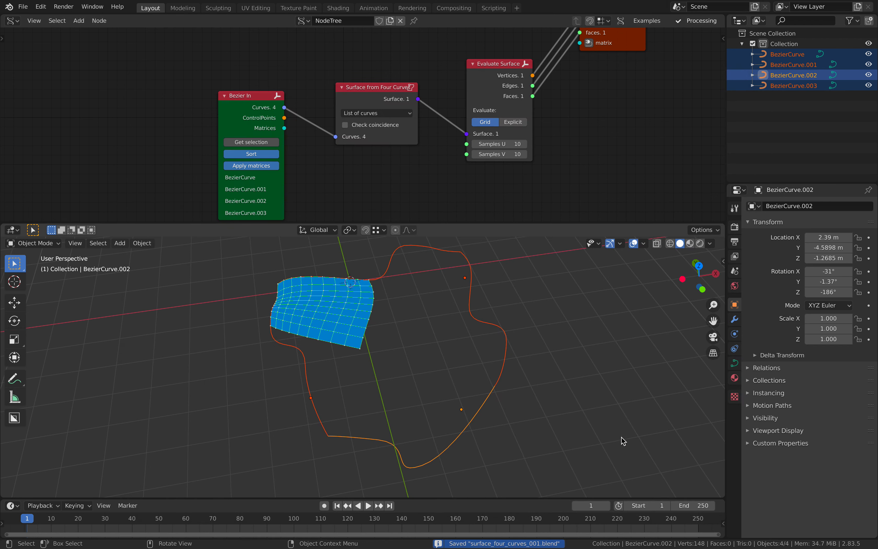
Step: Examine the control points of the top, right and bottom curves one after another in Edit Mode
left_click(482, 330)
left_click(484, 323)
left_click(414, 249)
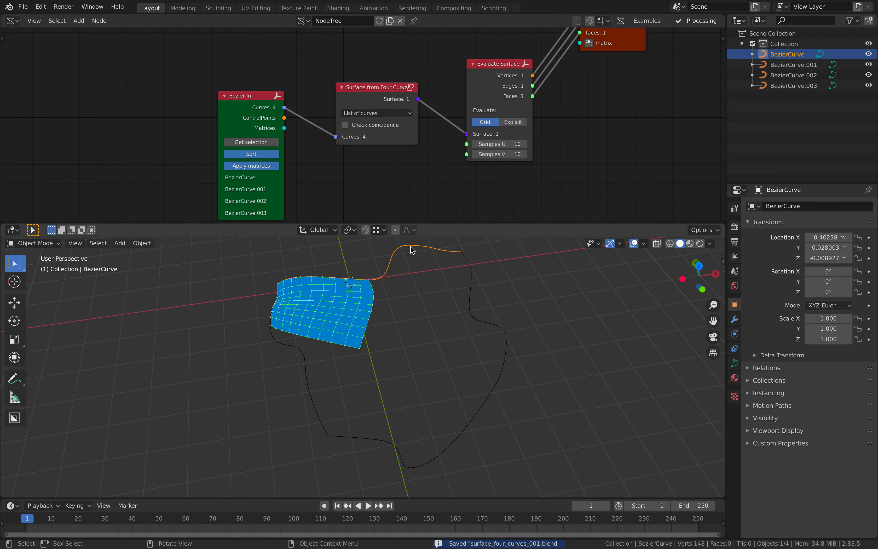
key("Tab")
key("Tab")
key("Tab")
key("Tab")
left_click(472, 296)
key("Tab")
key("Tab")
left_click(471, 296)
key("Tab")
middle_click_drag(425, 300, 407, 364)
key("Tab")
key("Tab")
key("Tab")
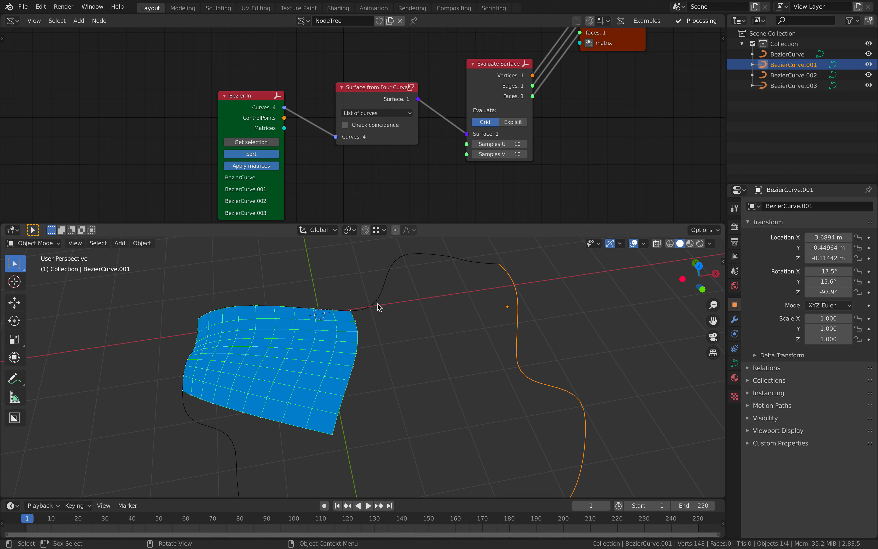
left_click(376, 303)
key("Tab")
key("Tab")
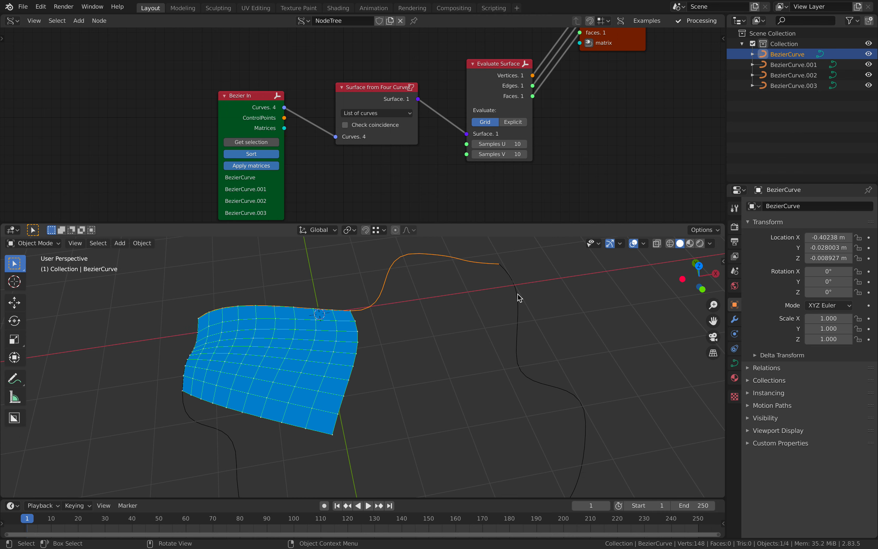
left_click(517, 293)
key("Tab")
key("Tab")
middle_click_drag(612, 468, 543, 398)
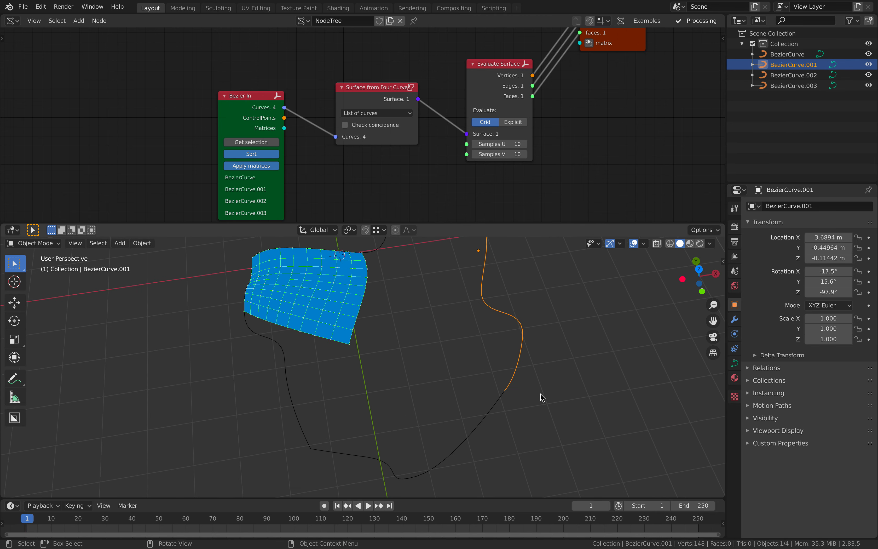
left_click(486, 425)
key("Tab")
key("Tab")
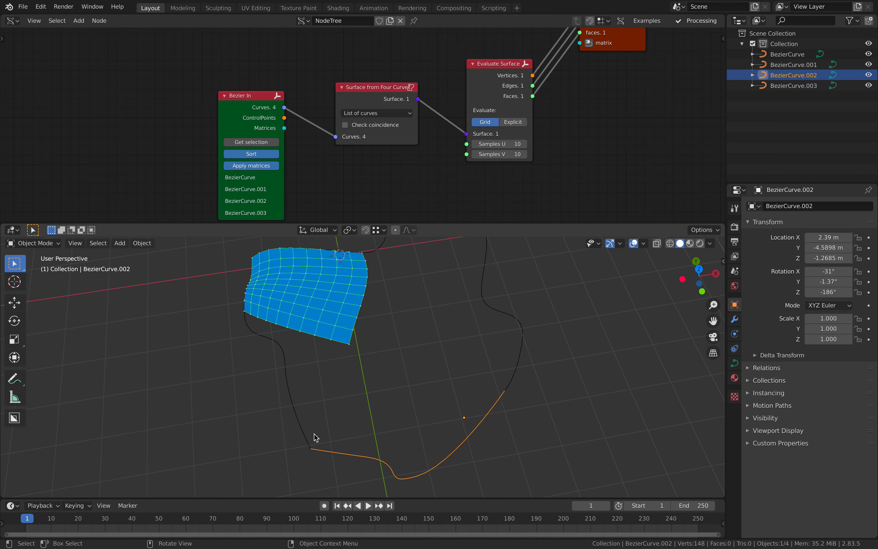
Step: Reshape the left curve in Edit Mode by moving an inner control point and rotating it with trackball rotation
left_click(308, 434)
key("Tab")
middle_click_drag(316, 432, 289, 415)
left_click_drag(259, 343, 233, 377)
key("r")
key("r")
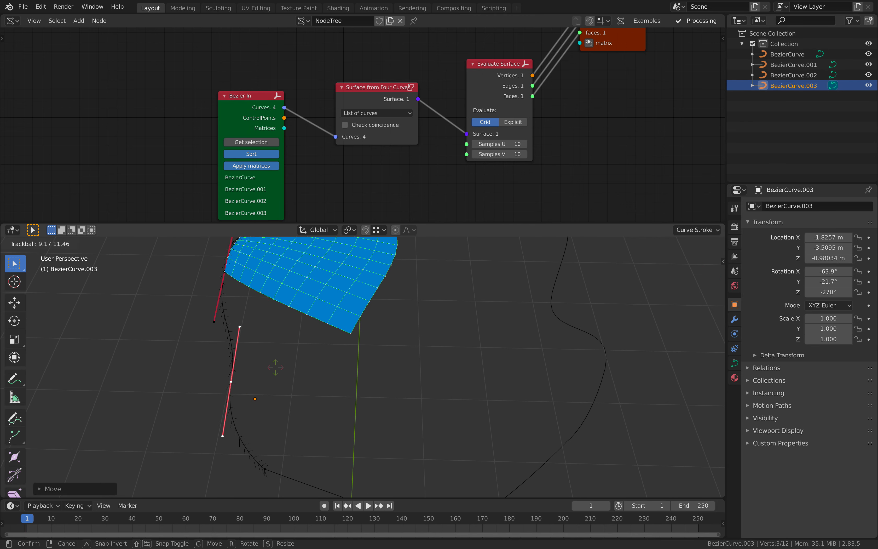
left_click(270, 387)
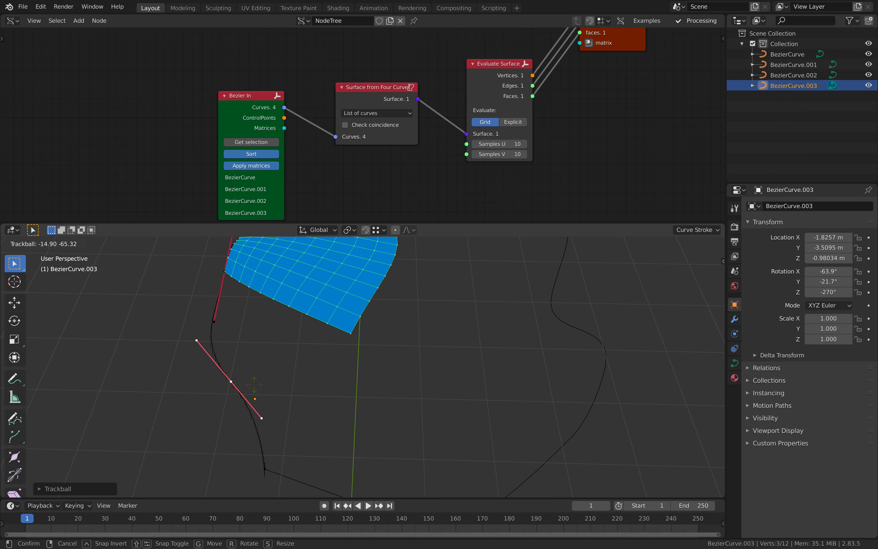
left_click(255, 383)
key("r")
key("r")
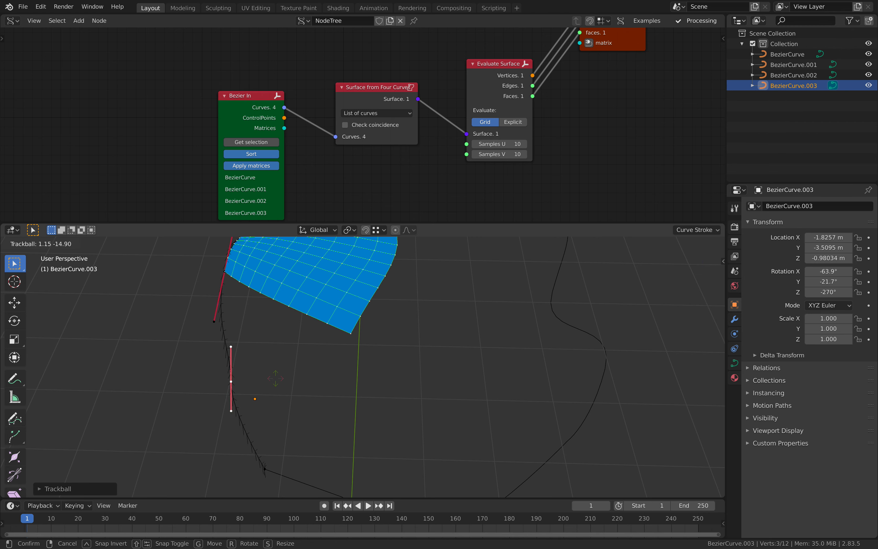
left_click(277, 377)
Step: Leave Edit Mode on the left curve and save the file
middle_click_drag(255, 373, 417, 321)
key("Tab")
scroll(344, 374, "up", 1)
scroll(376, 382, "down", 3)
key("ctrl+s")
Step: Set Samples U and Samples V of the Evaluate Surface node to 20
middle_click_drag(280, 116, 266, 103)
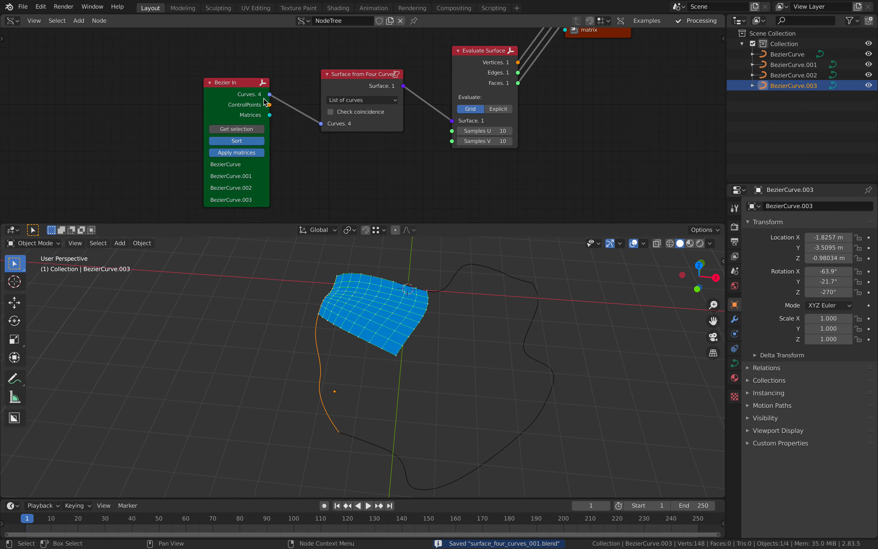
middle_click_drag(384, 130, 334, 133)
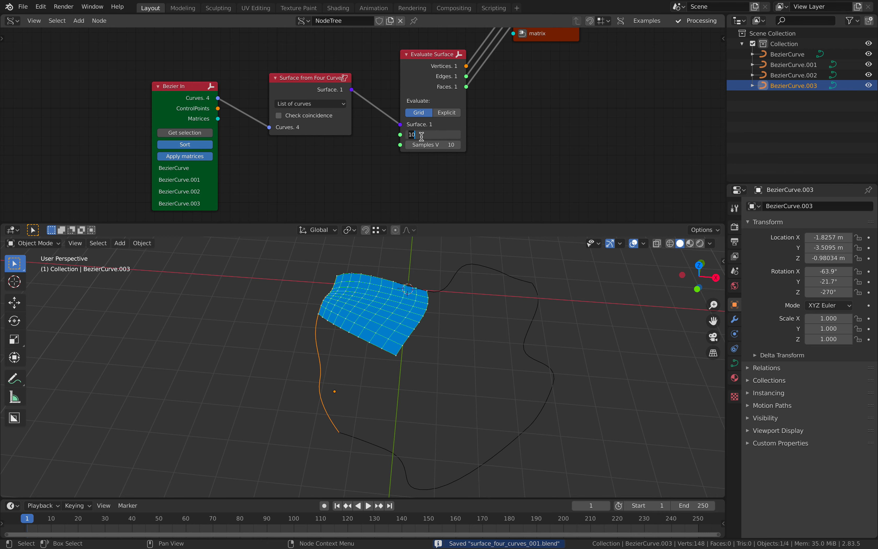
key("Tab")
type("20")
key("Return")
middle_click_drag(466, 277, 435, 288)
middle_click_drag(489, 289, 428, 287)
Step: Reposition the Bezier In node and give the node tree a fake user
middle_click_drag(429, 171, 416, 202)
left_click_drag(195, 124, 196, 80)
left_click(379, 21)
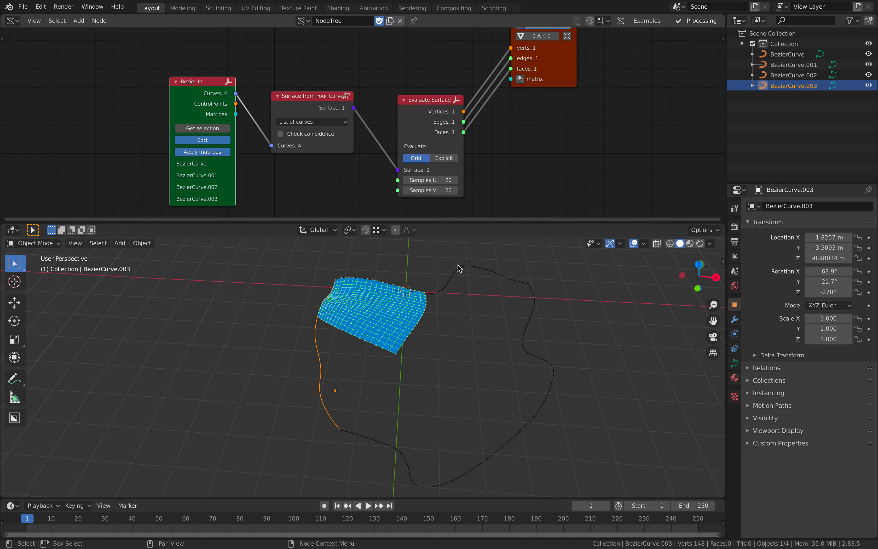
Step: Reshape the top curve in Edit Mode by moving its inner control points
left_click(480, 271)
key("Tab")
left_click_drag(427, 295, 456, 256)
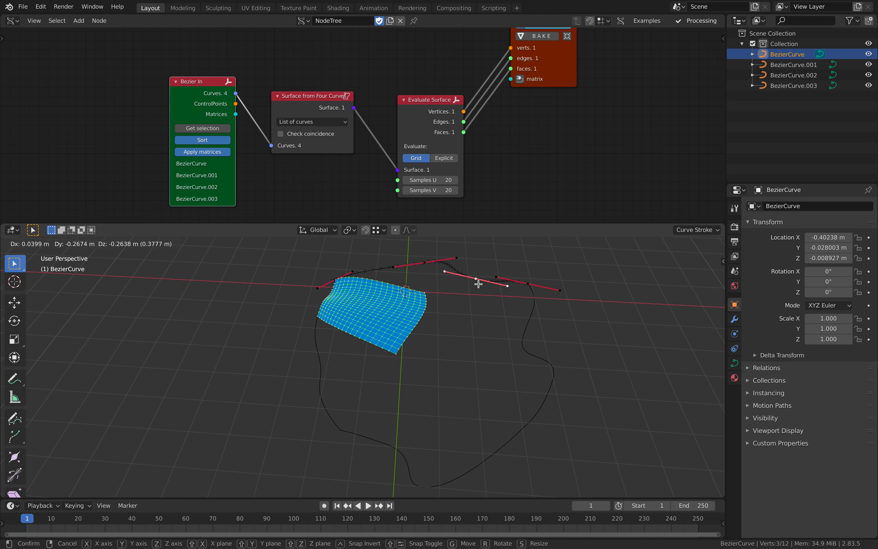
key("Tab")
Step: Play the animation to about frame 24, stop it, and enlarge the timeline area
key("space")
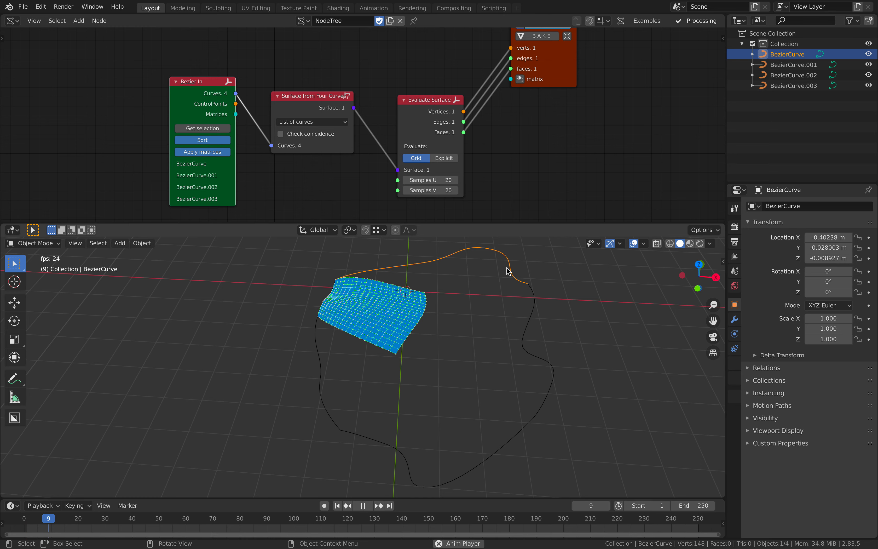
key("space")
left_click_drag(430, 499, 427, 469)
Step: Select all four curves and reload the selection into the Bezier In node
middle_click_drag(343, 389, 371, 349)
key("a")
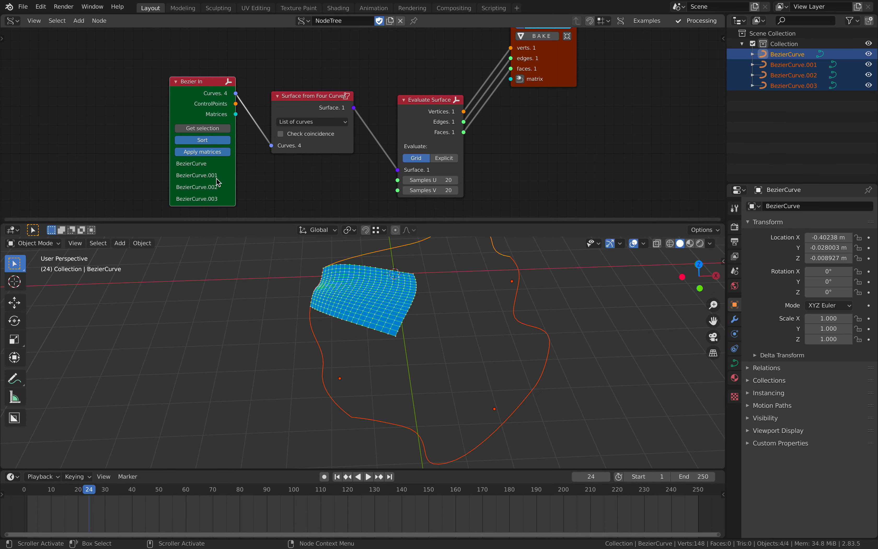
left_click(204, 129)
middle_click_drag(367, 291, 419, 304)
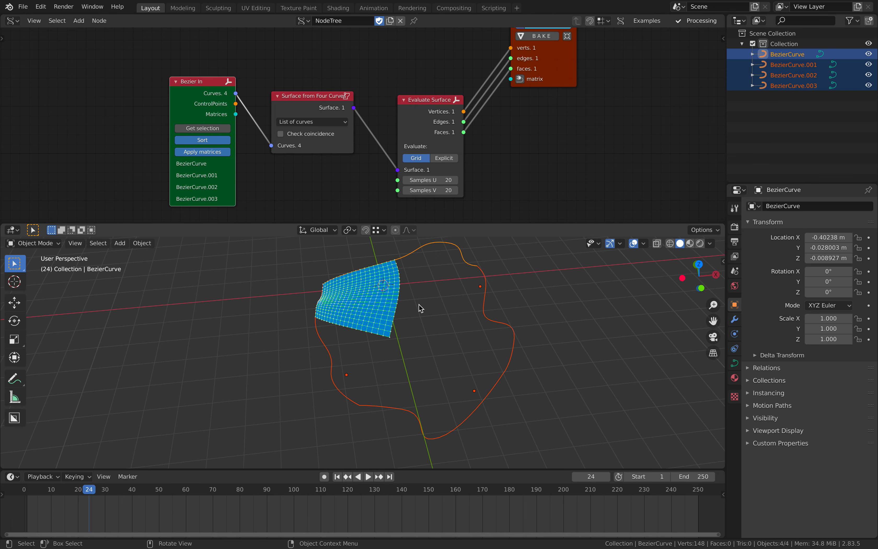
Step: Save the current file and open the recent file surface_for_curves_001.blend
key("super+s")
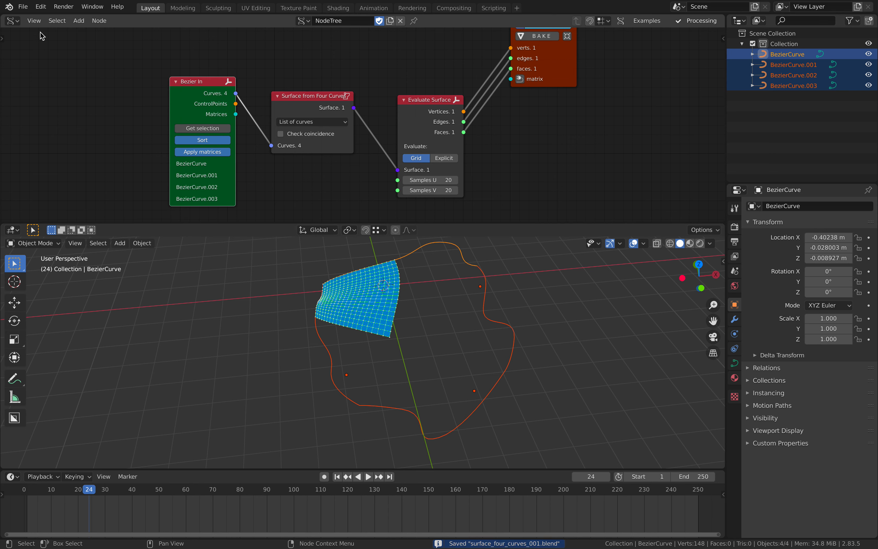
left_click(22, 7)
mouse_move(53, 44)
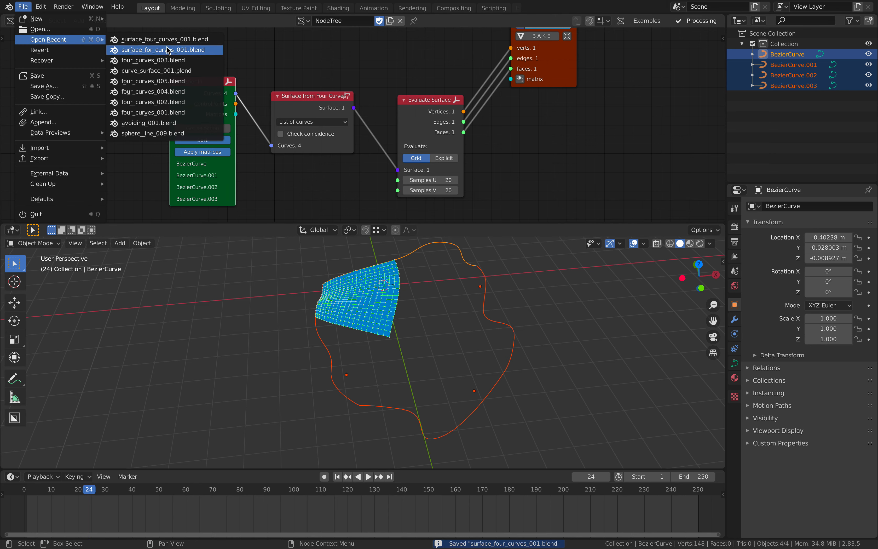
left_click(189, 53)
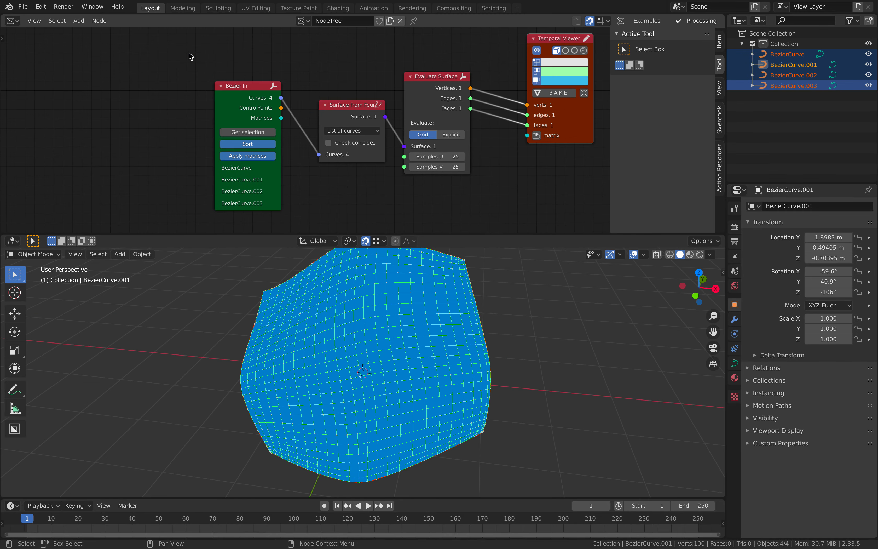
Step: Select all four Bezier curves and enter Edit Mode on them together
middle_click_drag(415, 382, 413, 348)
left_click(416, 324)
key("a")
key("Tab")
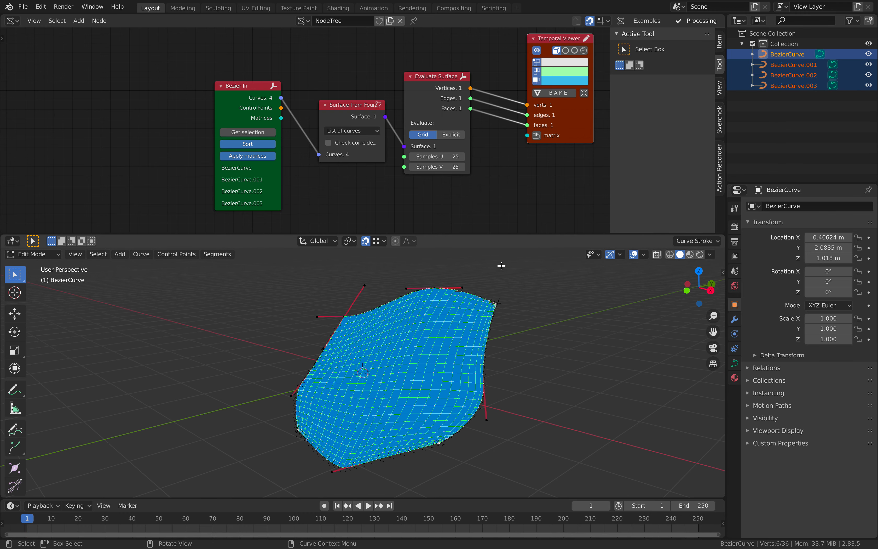
Step: Wire a Matrix In node into the Temporal Viewer's matrix input and set its location X to 5.820
scroll(515, 158, "down", 3)
middle_click_drag(516, 159, 427, 162)
left_click(422, 137)
left_click_drag(312, 93, 342, 163)
middle_click_drag(342, 164, 344, 140)
left_click(334, 170)
left_click_drag(367, 170, 395, 170)
Step: Move the middle control point of BezierCurve.003 outward in Edit Mode
middle_click_drag(430, 362, 453, 343)
key("Tab")
key("Tab")
left_click(425, 333)
left_click(300, 266)
left_click(257, 403)
key("g")
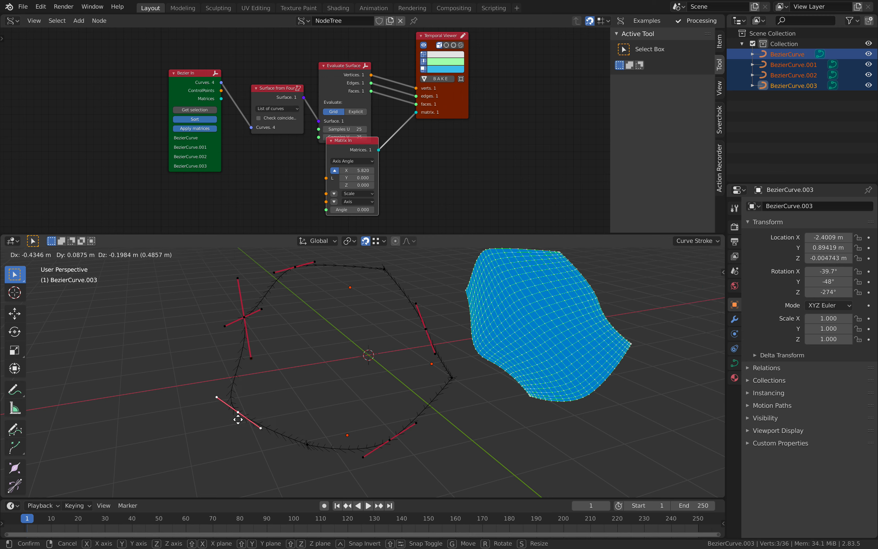
left_click(218, 420)
Step: Move the middle control point of BezierCurve.002 inward and reload the four selected curves into the Bezier In node
left_click(393, 445)
key("g")
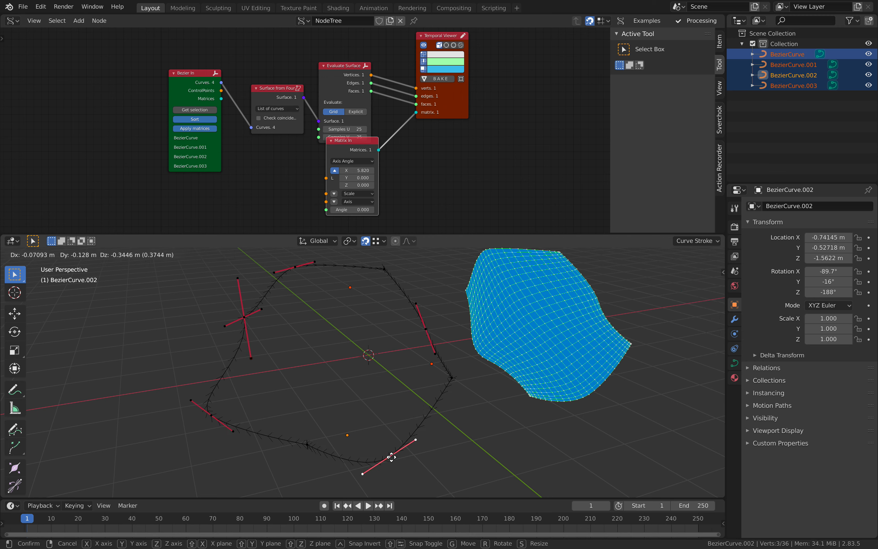
left_click(376, 395)
key("Tab")
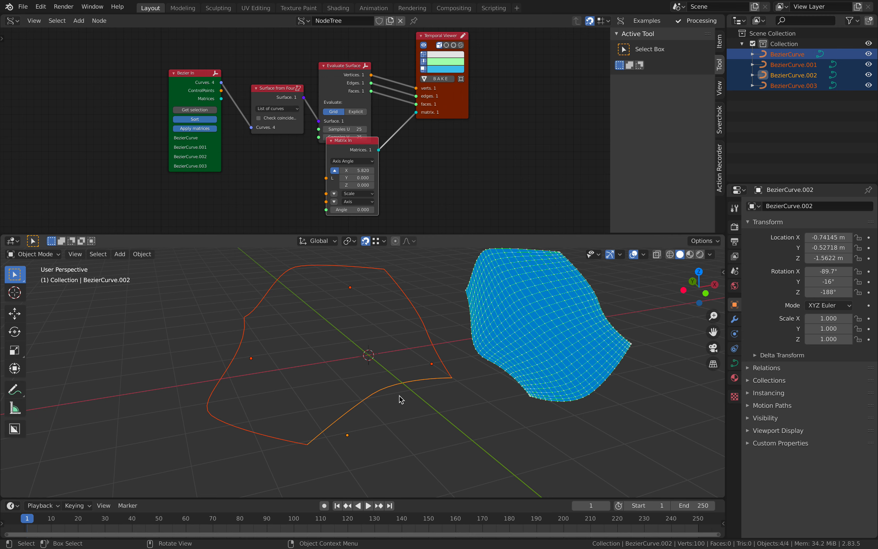
left_click(195, 109)
Step: Pull the middle control point of BezierCurve.003 inward and reload the four curves into the Bezier In node
middle_click_drag(333, 274, 337, 333)
key("Tab")
left_click(218, 394)
key("g")
left_click(301, 362)
key("Tab")
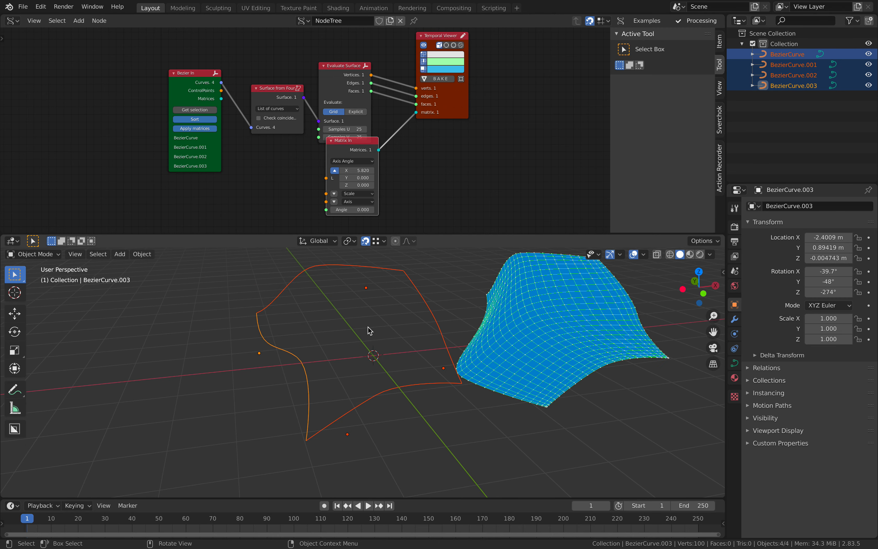
left_click(195, 109)
Step: Select only BezierCurve.001 and open it alone in Edit Mode
middle_click_drag(500, 363, 464, 328)
key("Tab")
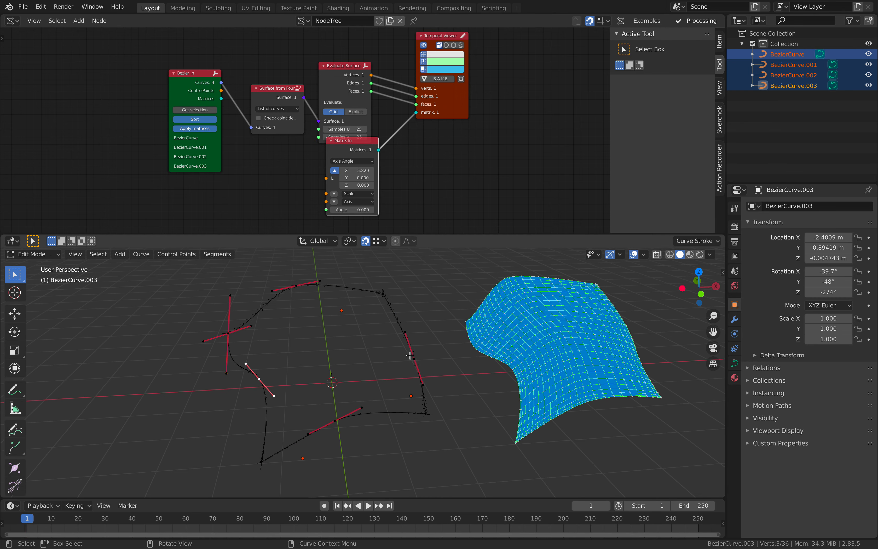
left_click(391, 304)
left_click(413, 357)
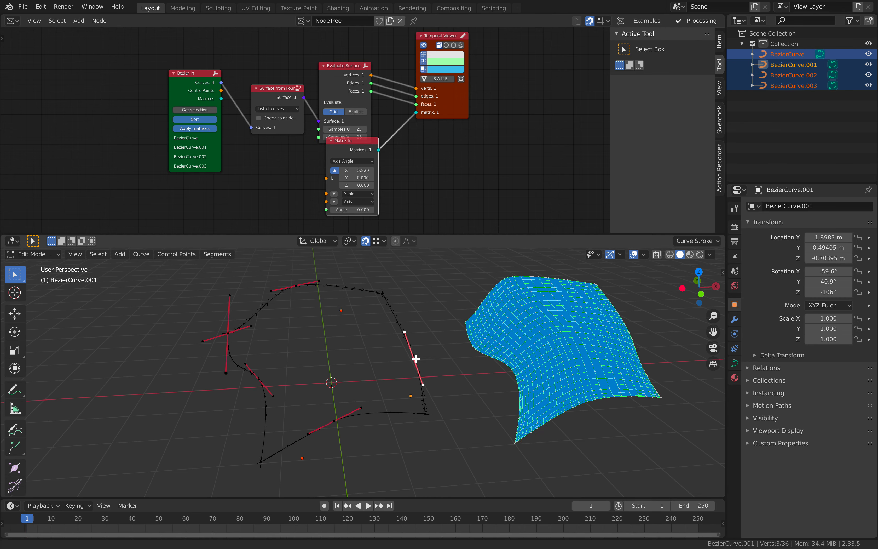
middle_click_drag(416, 359, 388, 356, "shift")
scroll(406, 407, "up", 2)
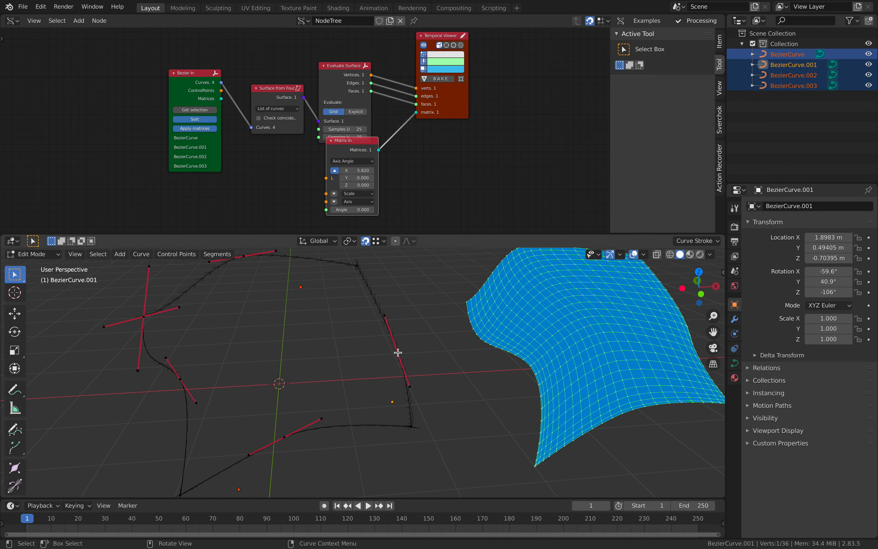
key("Tab")
left_click(369, 285)
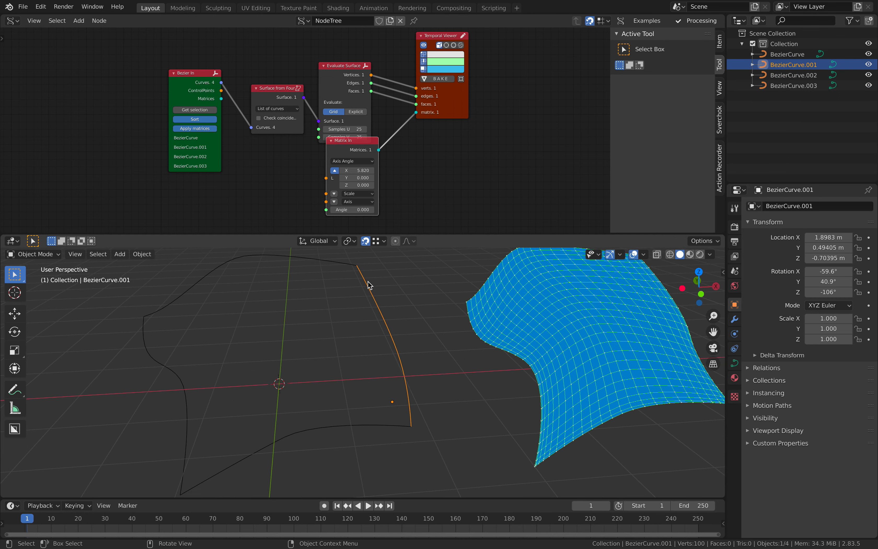
key("Tab")
key("Tab")
key("Tab")
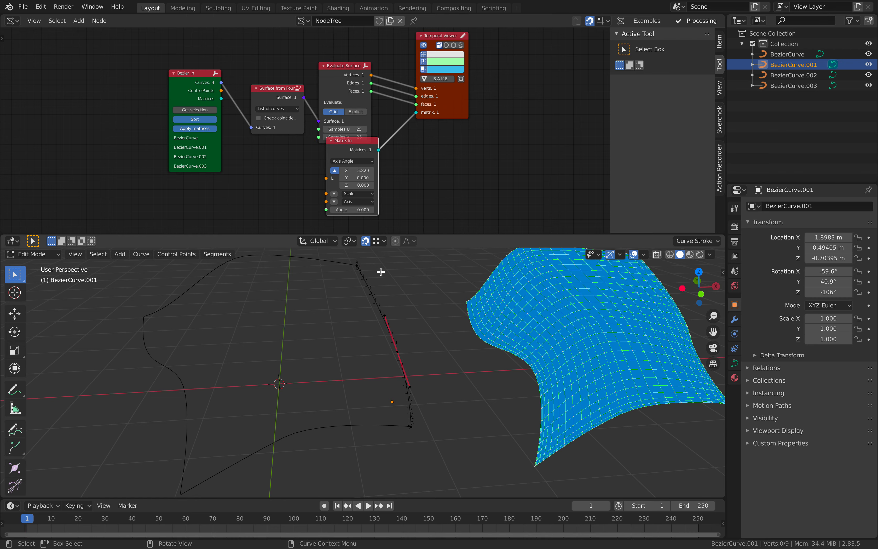
middle_click_drag(382, 298, 372, 277)
middle_click_drag(372, 368, 366, 315)
key("a")
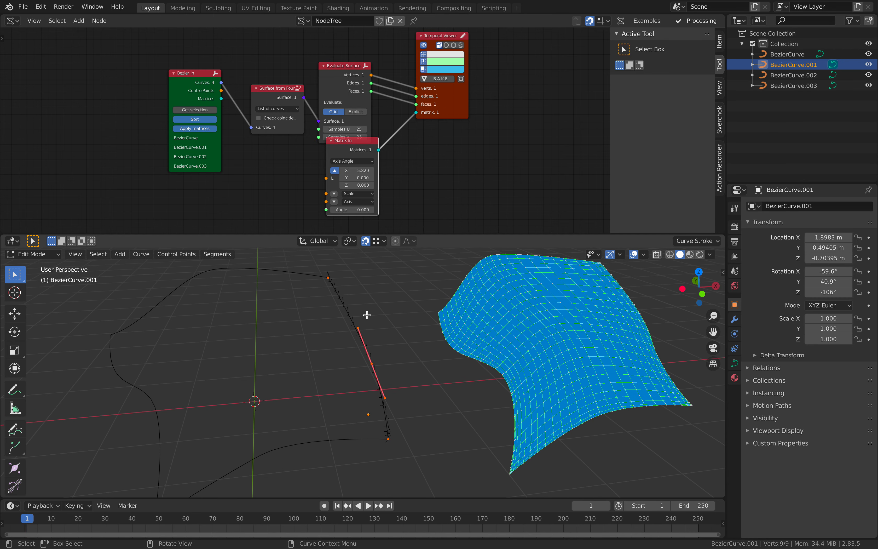
right_click(356, 313)
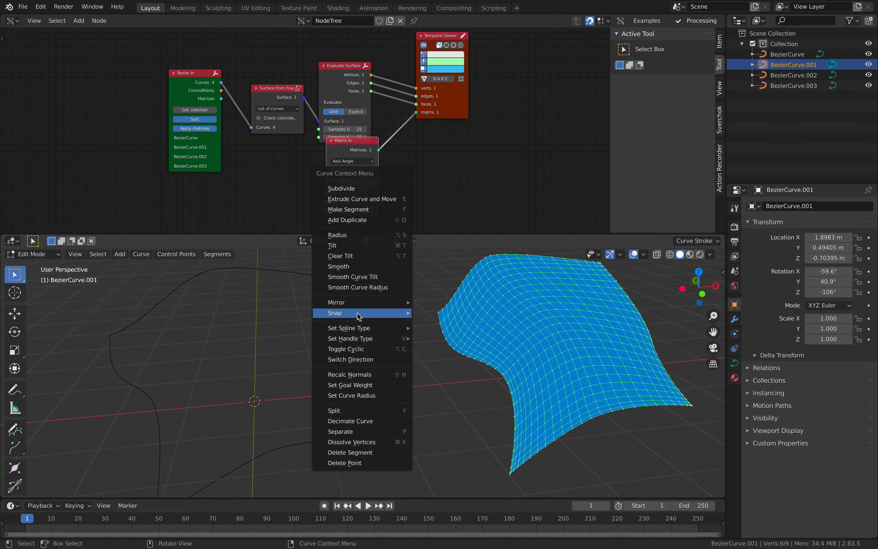
mouse_move(359, 315)
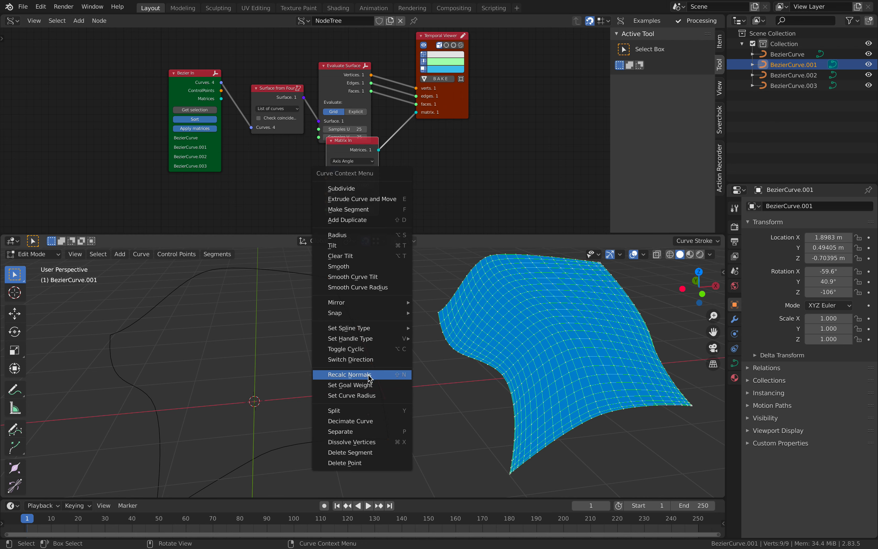
left_click(260, 310)
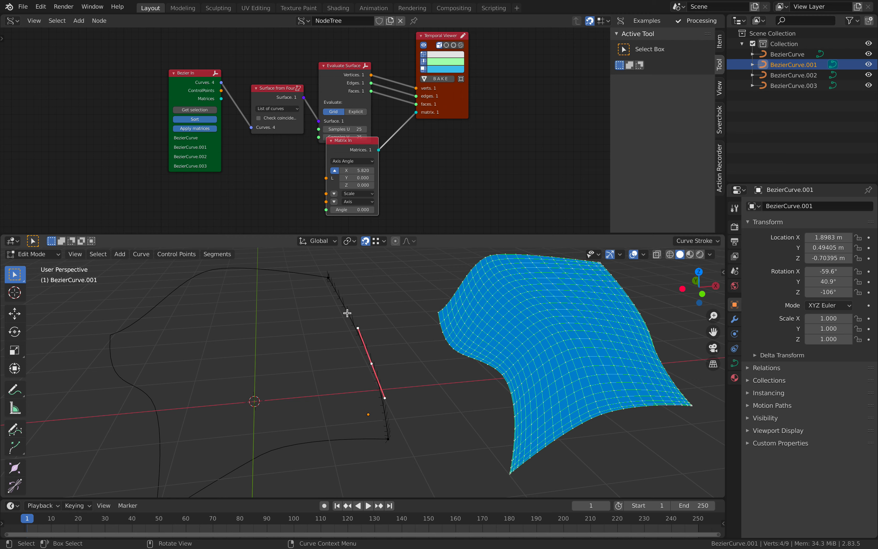
Step: Subdivide the segment between the upper end point and the middle point of BezierCurve.001
left_click_drag(319, 269, 388, 397)
right_click(374, 361)
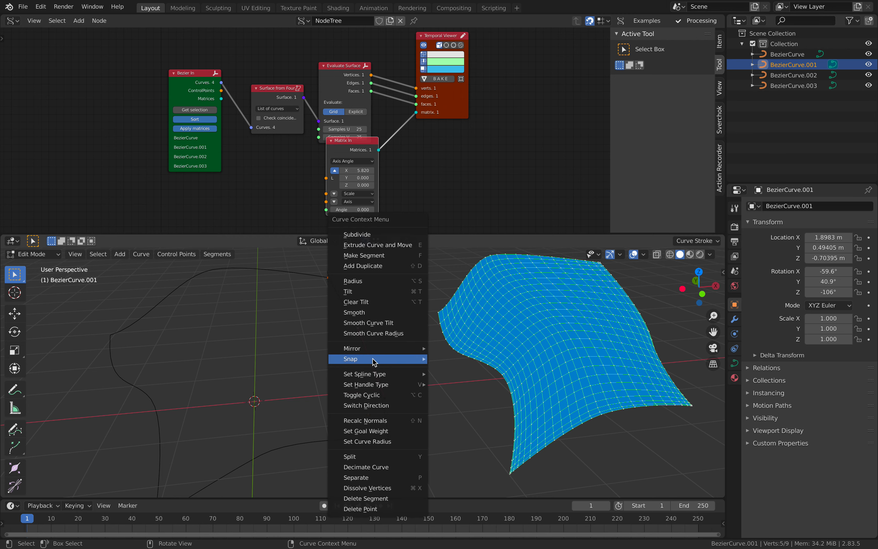
mouse_move(374, 361)
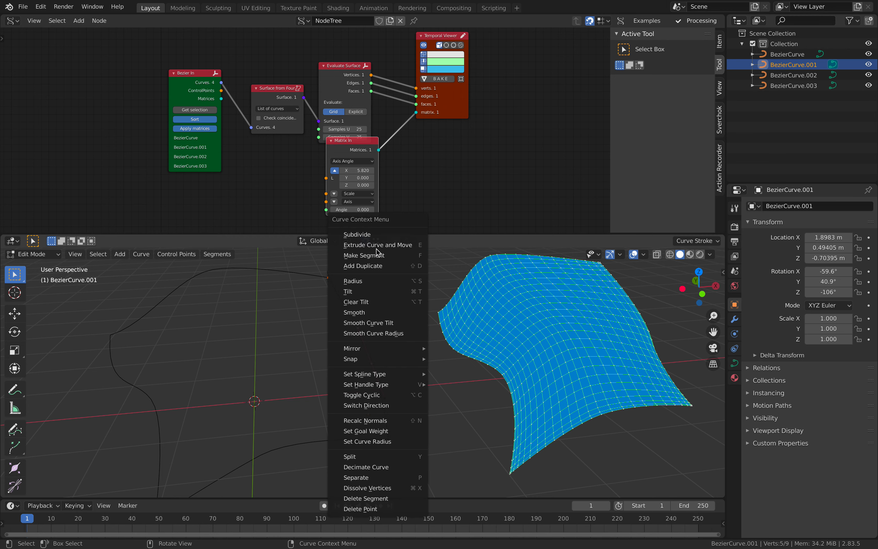
left_click(376, 236)
Step: Move the new upper control point of BezierCurve.001 outward and rotate its handles to form a bulge
left_click(354, 322)
key("g")
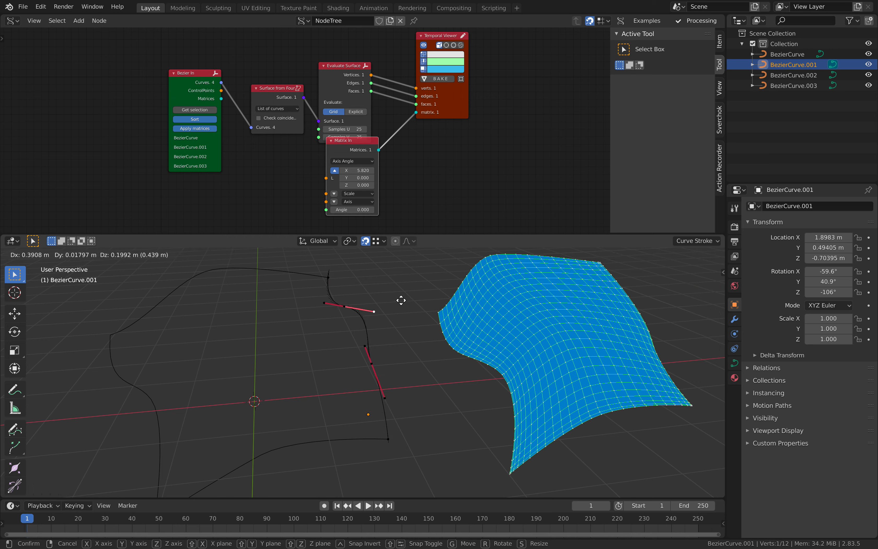
left_click(387, 318)
left_click(347, 308)
key("g")
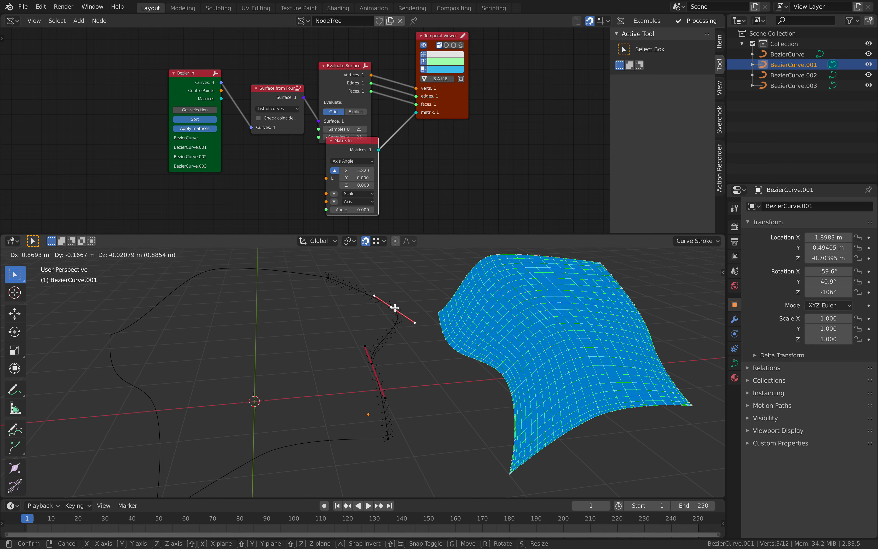
left_click(395, 308)
key("r")
left_click(420, 335)
Step: Subdivide the lower segment of BezierCurve.001 and move the new control point outward
left_click(372, 364)
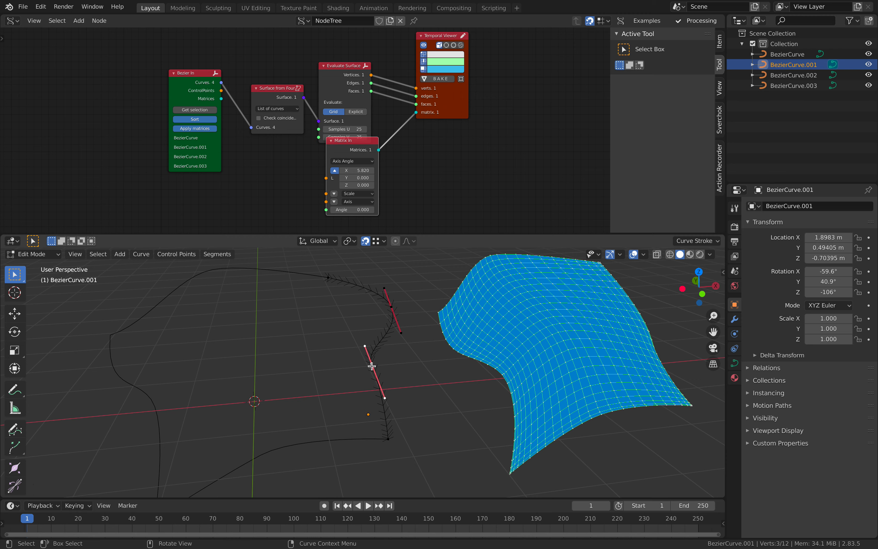
right_click(377, 405)
left_click(378, 273)
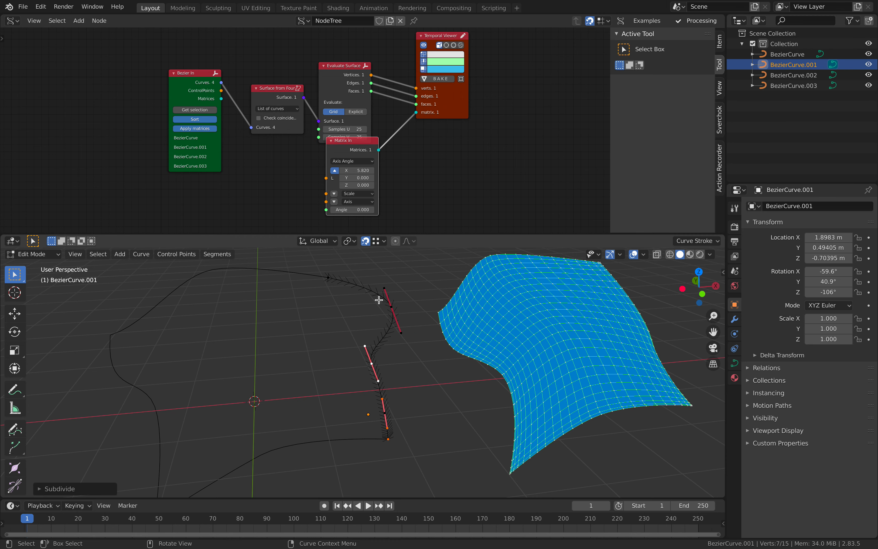
left_click(382, 400)
left_click_drag(381, 379, 401, 381)
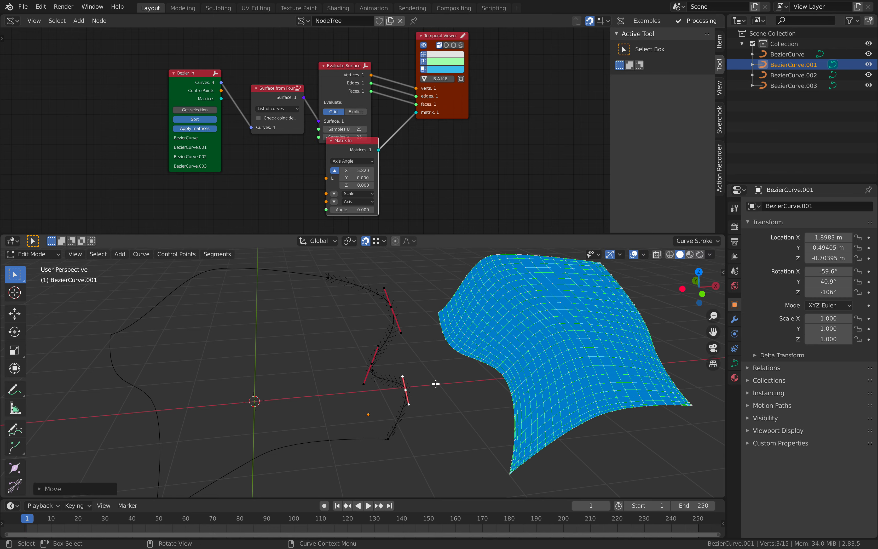
Step: Reload all four curves into the Bezier In node, save surface_for_curves_001.blend, and deselect the curves
key("Tab")
key("a")
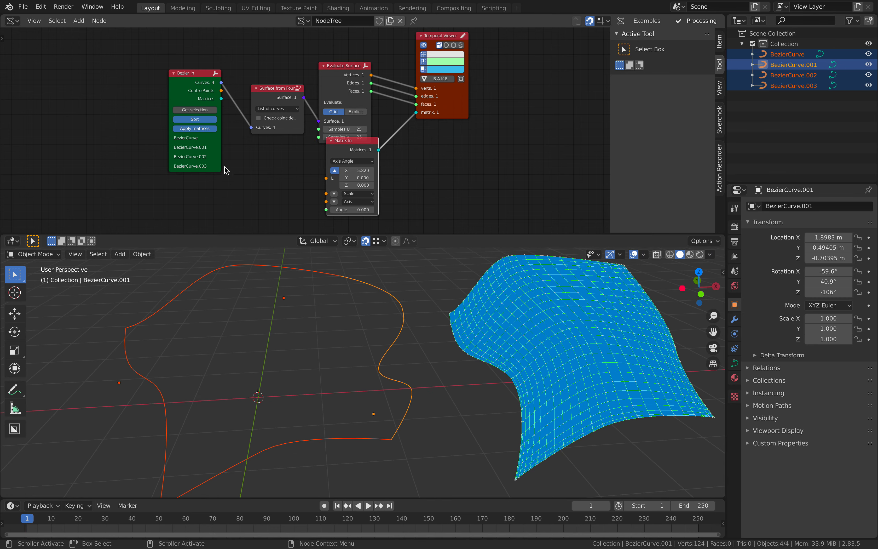
left_click(194, 109)
middle_click_drag(537, 334, 427, 405)
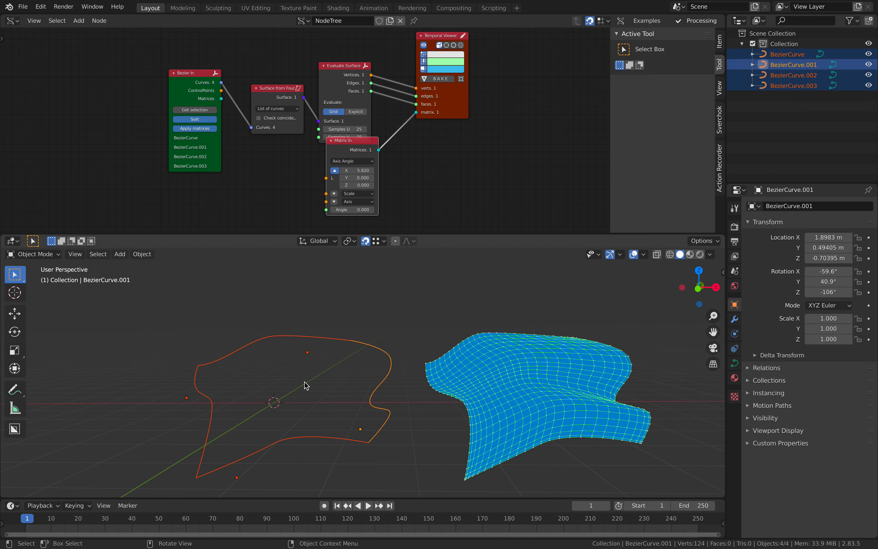
middle_click_drag(305, 385, 295, 349)
key("ctrl+s")
left_click(285, 349)
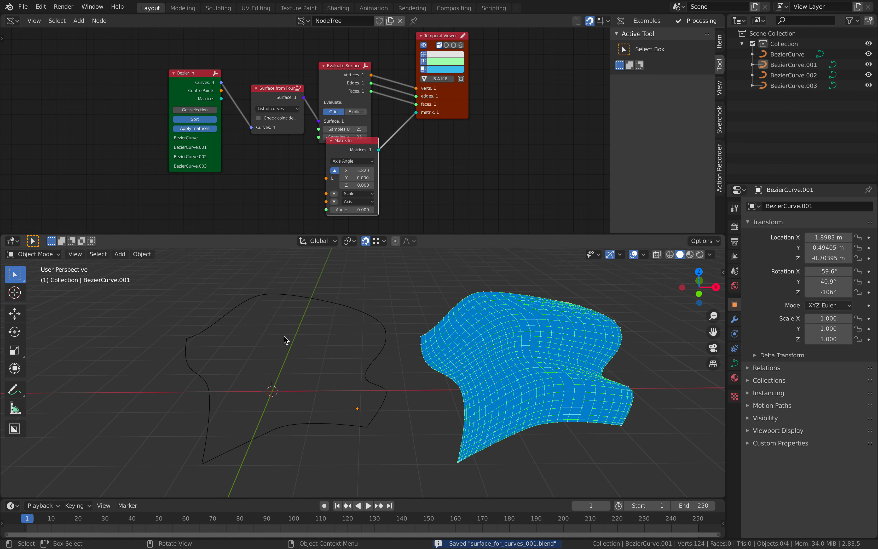
Step: Examine the control points and handles of all four curves in Edit Mode
left_click(284, 298)
key("Tab")
key("Tab")
key("Tab")
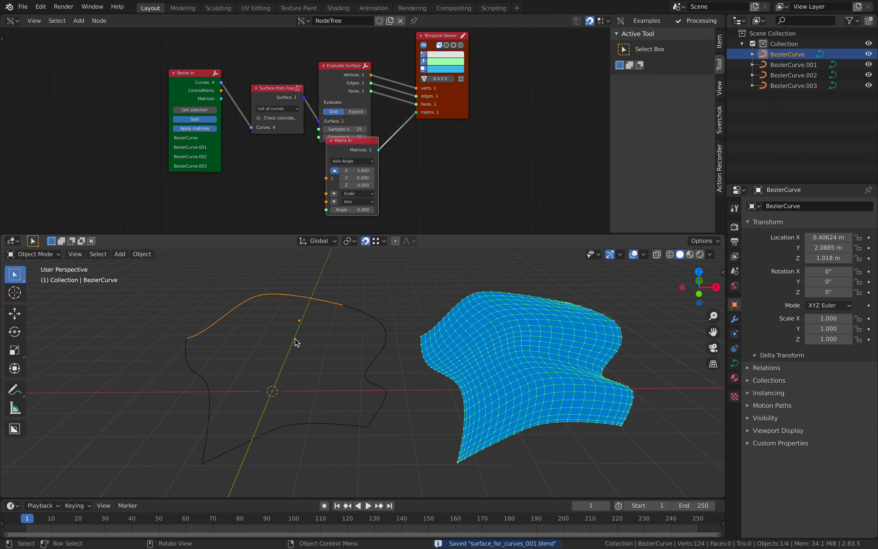
key("Tab")
key("a")
key("Tab")
middle_click_drag(295, 339, 373, 442)
mouse_move(416, 421)
middle_mouse_down()
mouse_move(382, 367)
mouse_move(400, 414)
middle_mouse_up()
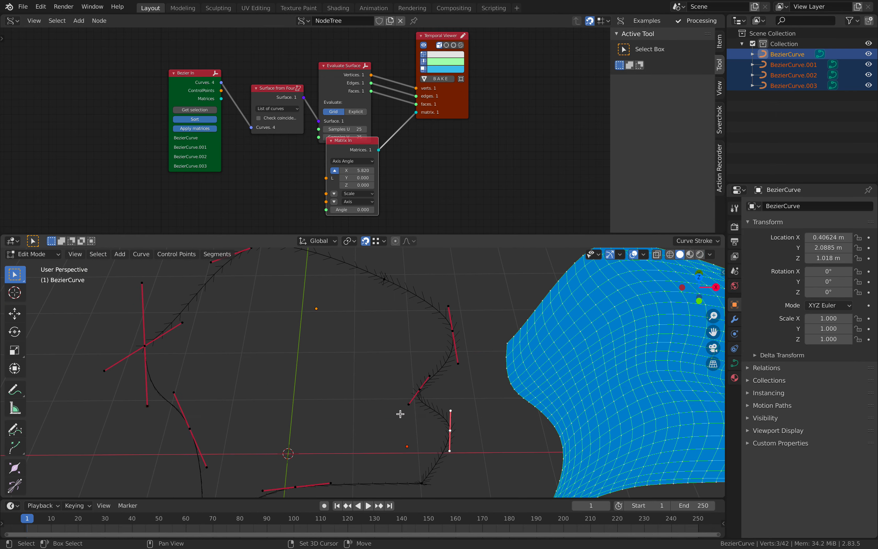
middle_click_drag(419, 448, 308, 372)
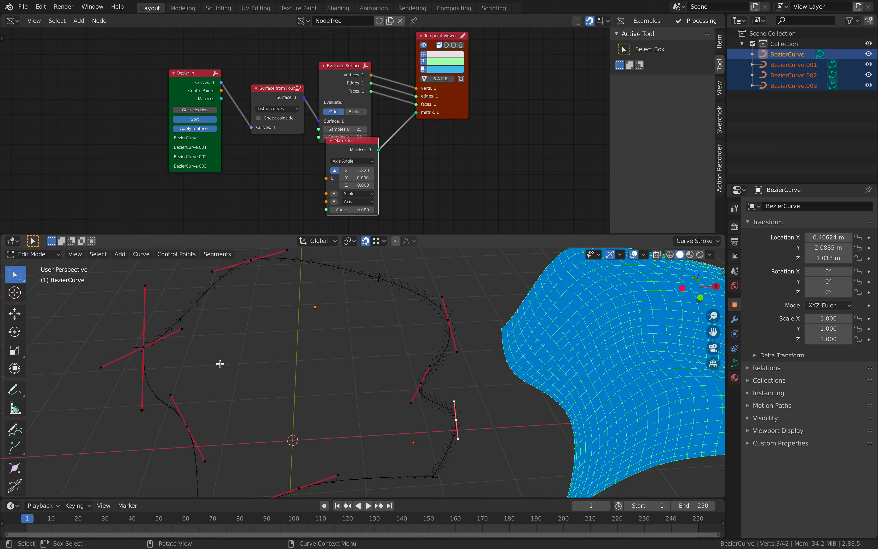
middle_click_drag(220, 363, 251, 374)
Step: Leave Edit Mode, save surface_for_curves_001.blend, and open the other four-curve scene from the recent files
key("Tab")
key("ctrl+s")
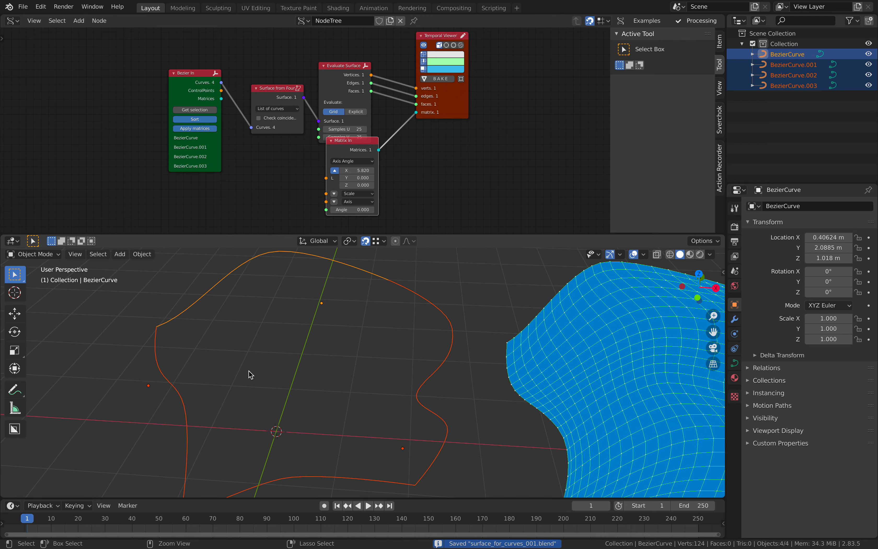
left_click(23, 8)
mouse_move(52, 40)
left_click(133, 51)
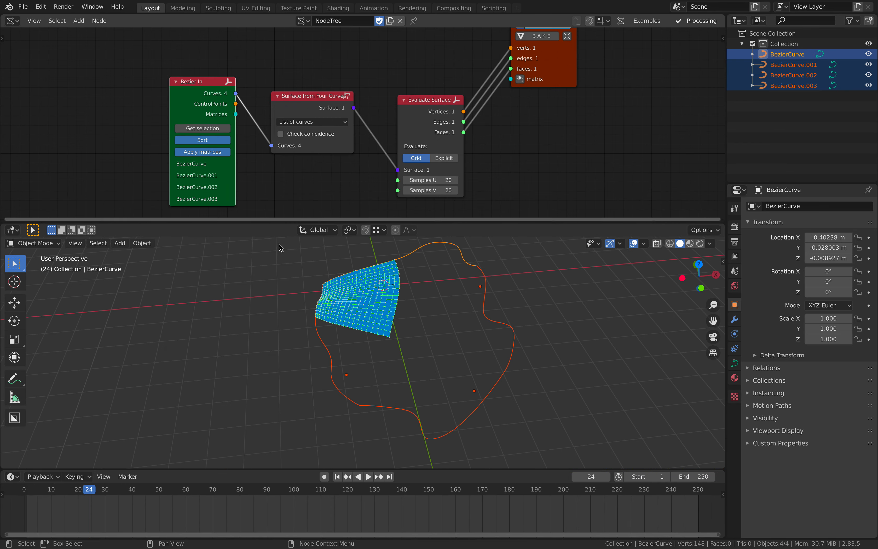
Step: Save the opened scene under the new file name surface_four_curves_002.blend
middle_click_drag(275, 239, 323, 280)
left_click(22, 8)
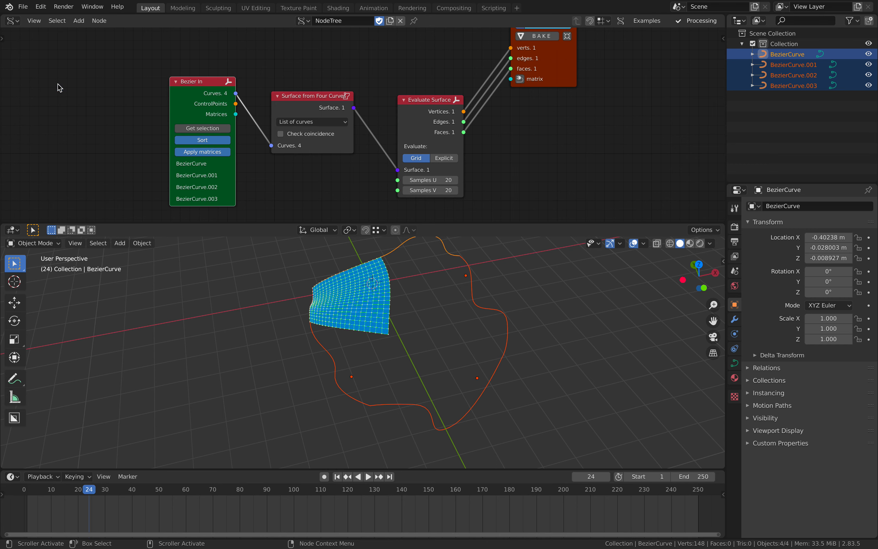
left_click(59, 87)
left_click(678, 488)
Step: Flatten the hump of the curve BezierCurve by moving its control point inward in Edit Mode
middle_click_drag(472, 436, 429, 290)
left_click(429, 290)
key("Tab")
key("Tab")
key("Tab")
key("Tab")
left_click(383, 253)
key("Tab")
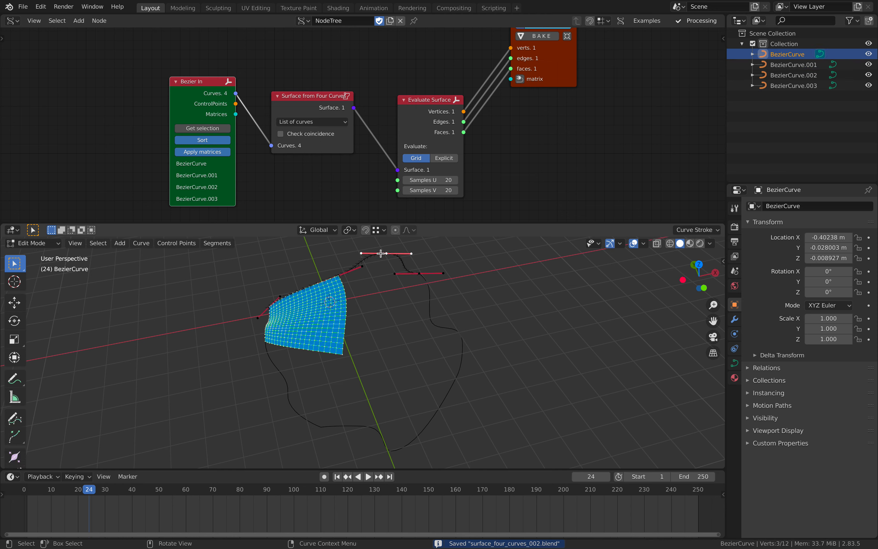
key("g")
left_click(379, 274)
key("Tab")
key("Tab")
key("Tab")
left_click(432, 301)
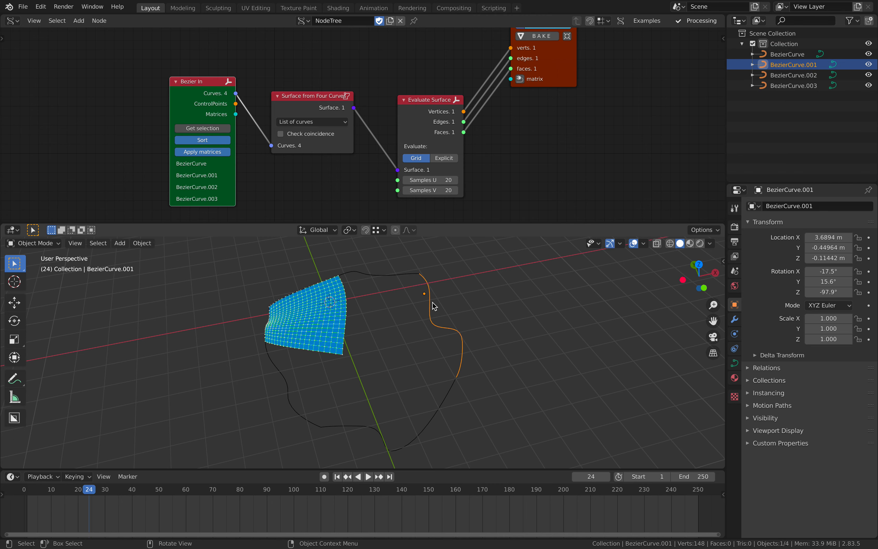
key("g")
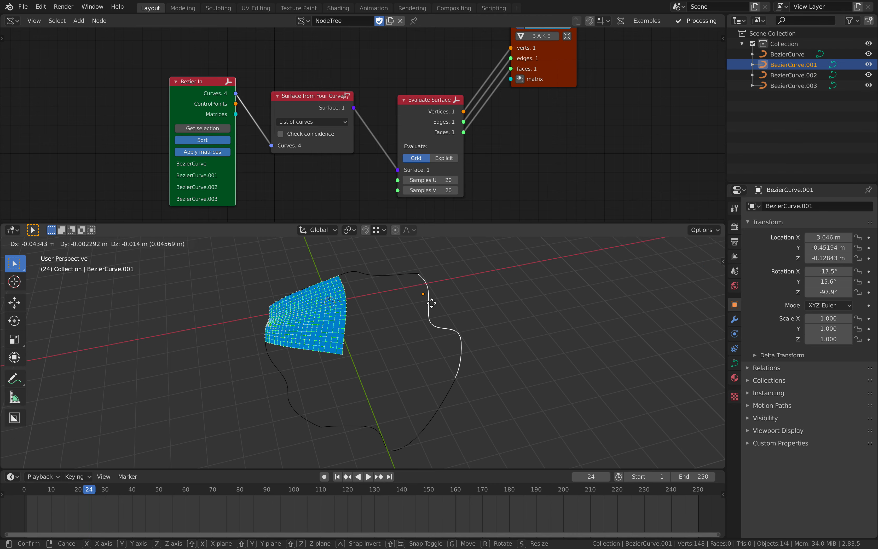
left_click(432, 302)
left_click(457, 291)
scroll(449, 315, "up", 2)
middle_click_drag(501, 414, 449, 387, "shift")
left_click(498, 370)
scroll(498, 372, "down", 2)
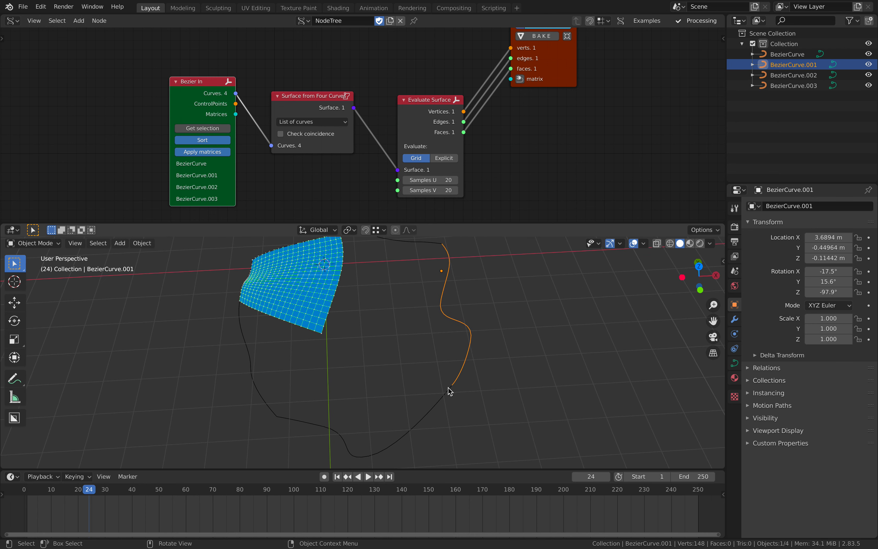
Step: Reshape BezierCurve.002 by moving its control point inward in Edit Mode, and select all four curves in Object Mode
left_click(450, 387)
key("Tab")
left_click_drag(370, 458, 385, 386)
key("Tab")
key("a")
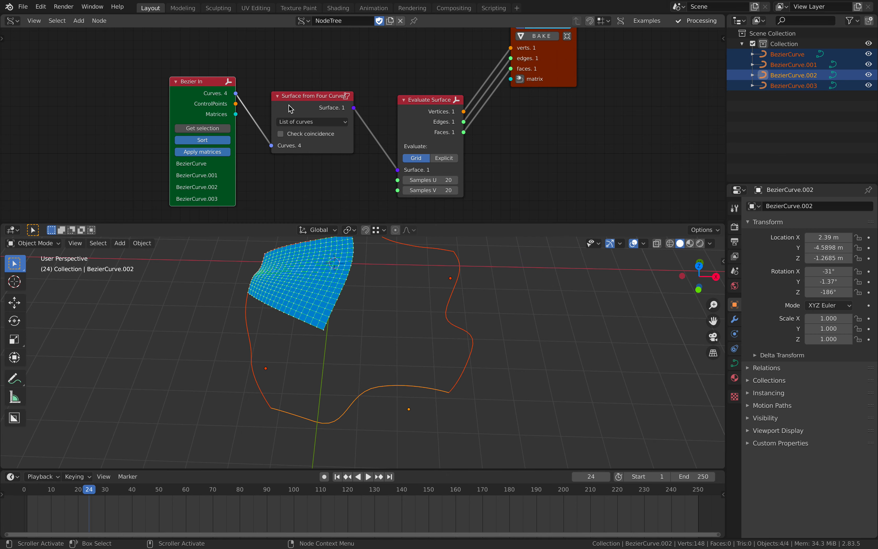
Step: Save the scene and spread the Bezier In and Surface from Four Curves nodes apart
left_click_drag(301, 108, 307, 72)
key("ctrl+s")
left_click_drag(215, 83, 131, 112)
scroll(261, 114, "down", 3)
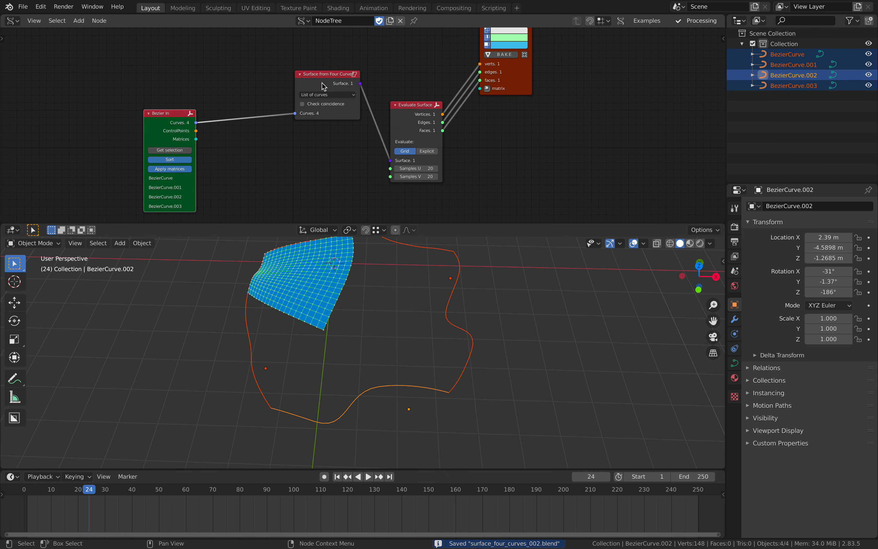
left_click_drag(322, 82, 297, 61)
scroll(311, 129, "up", 1)
Step: Add a Flip Curve node between the existing nodes and shift the neighbouring nodes to make room
key("shift+a")
mouse_move(285, 143)
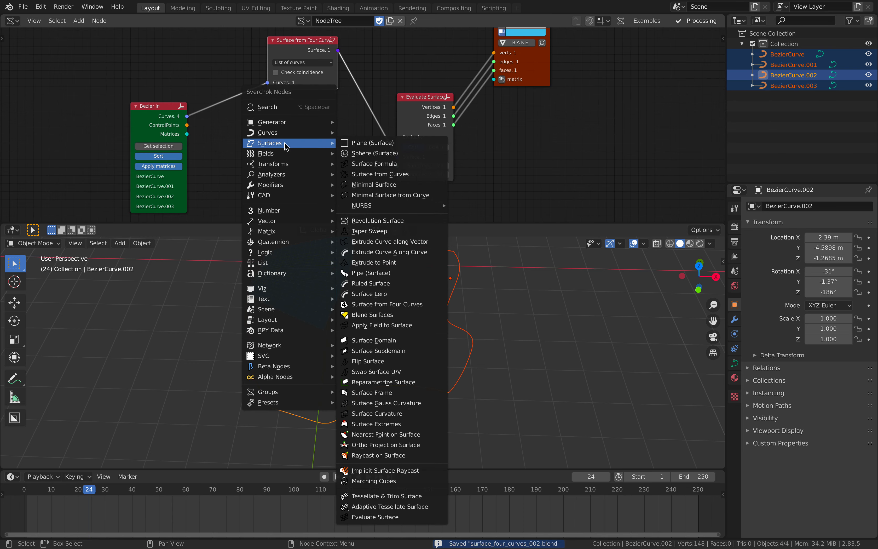
left_click(288, 108)
type("flip")
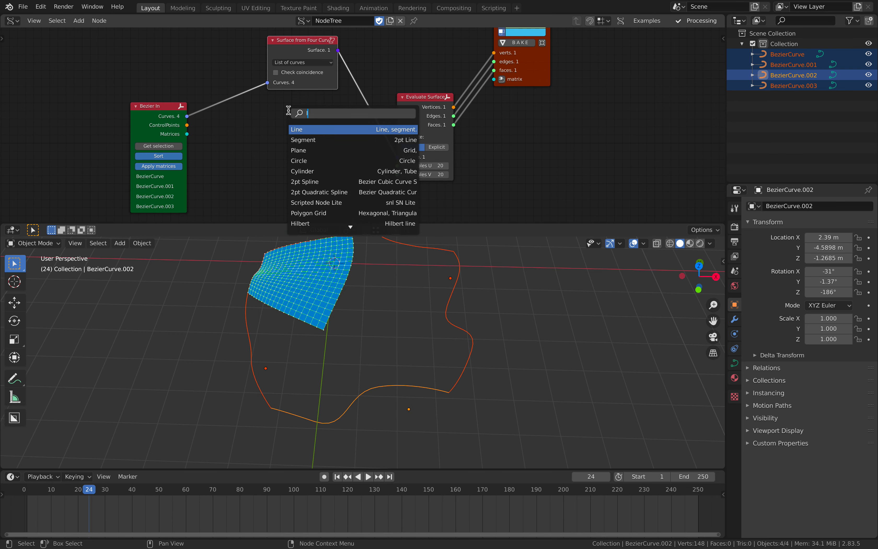
key("Return")
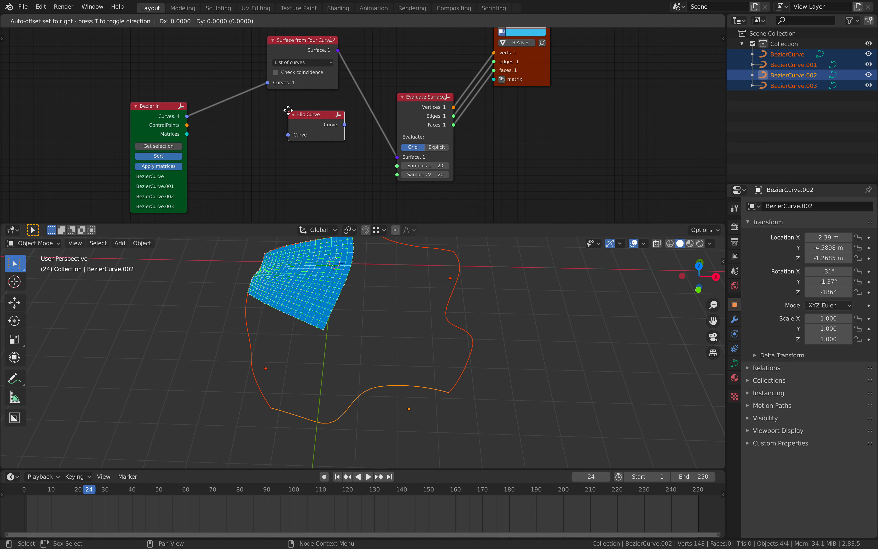
left_click(258, 110)
left_click_drag(429, 99, 471, 75)
left_click_drag(146, 106, 122, 100)
left_click_drag(282, 119, 270, 112)
Step: Duplicate the Surface from Four Curves node with its input mode set to 4 curves, and park Flip Curve beside Bezier In
left_click_drag(316, 84, 300, 81)
key("shift+d")
left_click(338, 158)
left_click(328, 167)
left_click(324, 186)
middle_click_drag(324, 188, 355, 158)
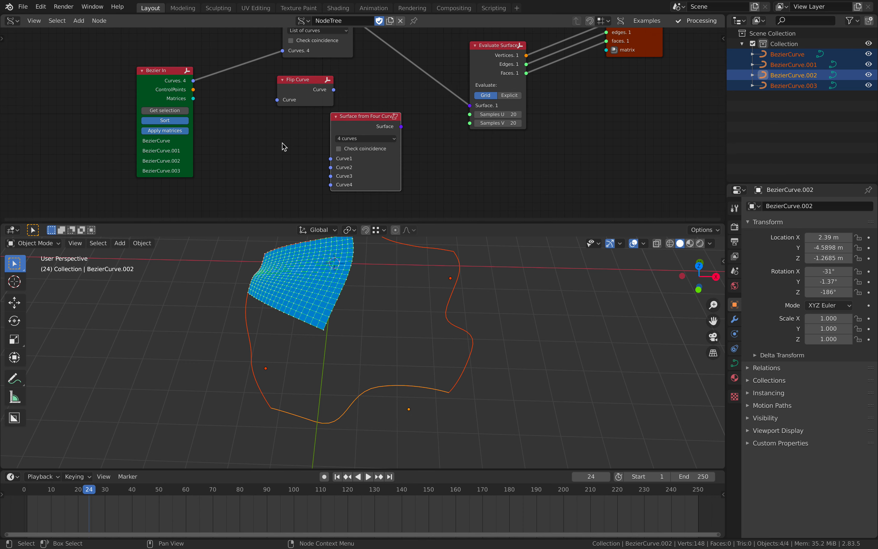
left_click_drag(307, 78, 65, 69)
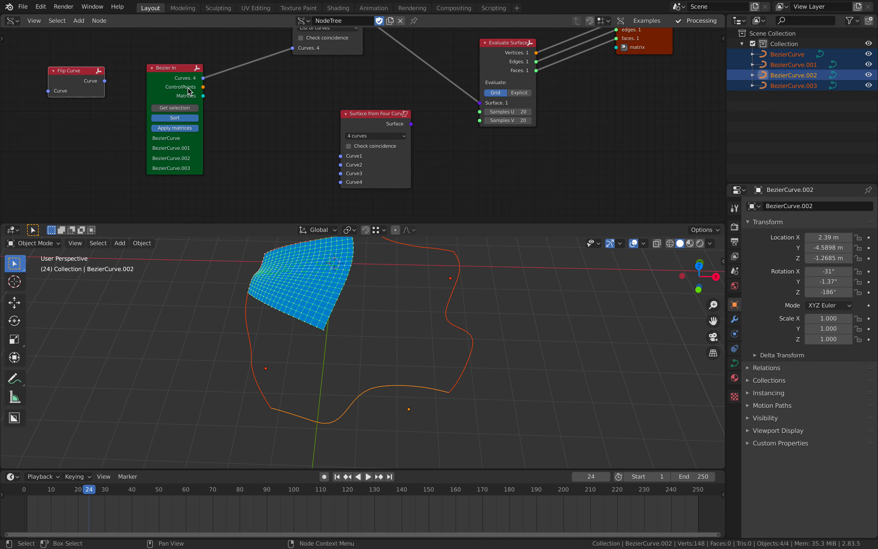
Step: Add a List Item node at level 1, feed it the Bezier In curves, and link its Item output to Curve1
key("shift+a")
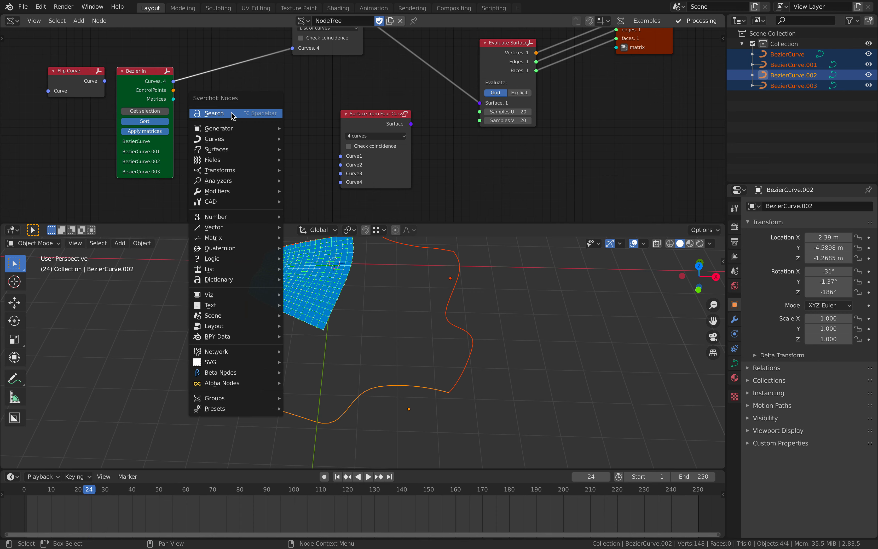
left_click(231, 113)
type("list i")
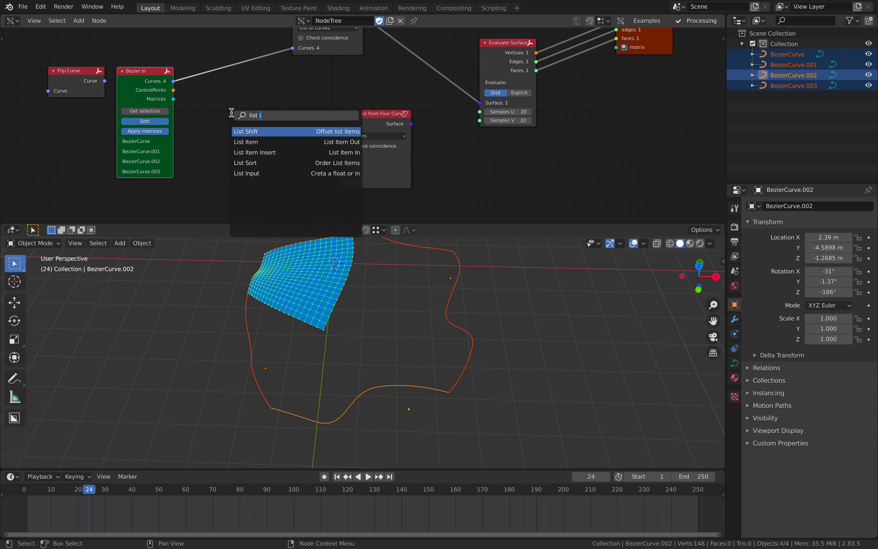
key("Down")
key("Return")
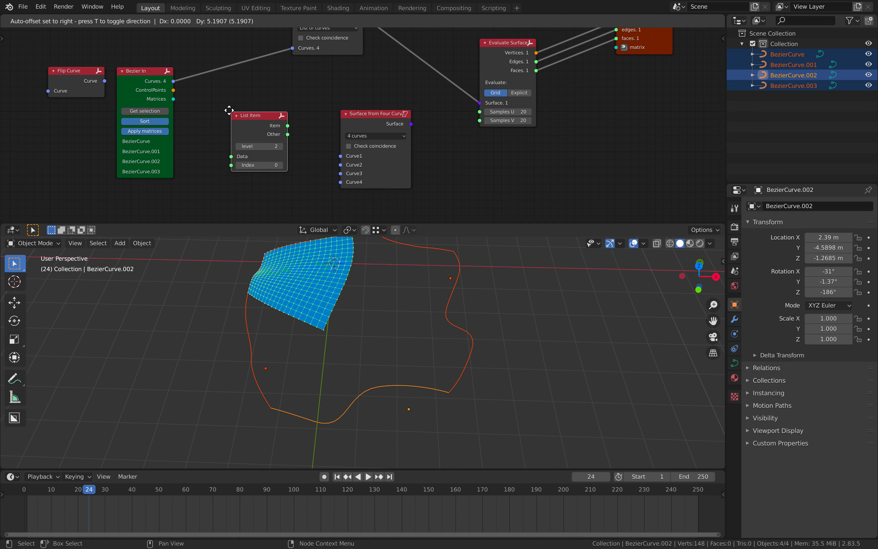
left_click(214, 93)
left_click_drag(174, 81, 213, 136)
left_click_drag(270, 105, 375, 148)
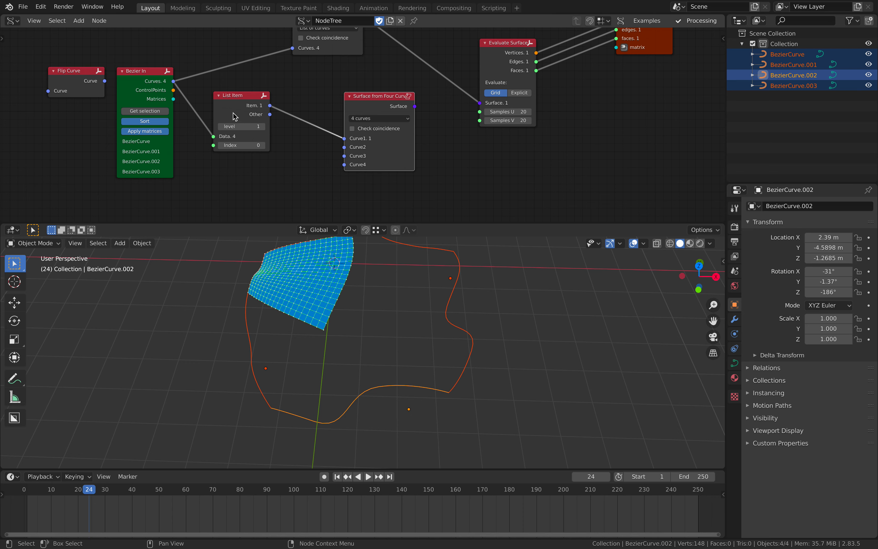
Step: Make three copies of the List Item node stacked below the first, and move Bezier In to leave space
left_click_drag(232, 117, 239, 107)
key("shift+d")
left_click(239, 180)
scroll(237, 131, "down", 3)
middle_click_drag(238, 130, 314, 102)
left_click_drag(222, 76, 190, 116)
left_click(315, 130)
middle_click_drag(316, 124, 319, 23)
scroll(323, 214, "down", 1)
scroll(387, 116, "down", 2)
middle_click_drag(387, 116, 379, 141)
key("shift+d")
left_click(373, 194)
key("shift+d")
left_click(369, 228)
middle_click_drag(283, 114, 291, 137)
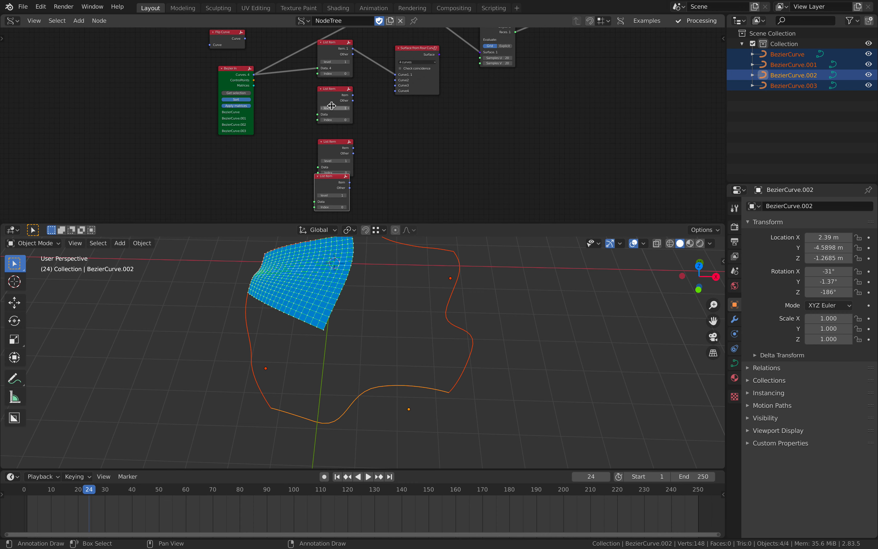
Step: Connect the Curves output of Bezier In to the Data inputs of the three copied List Item nodes
scroll(251, 111, "up", 2)
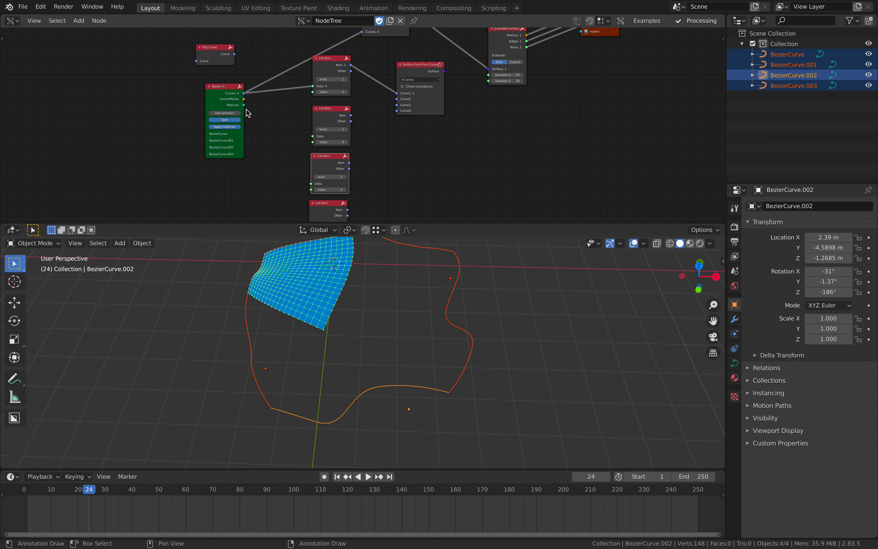
left_click_drag(223, 87, 237, 99)
left_click_drag(303, 143, 304, 142)
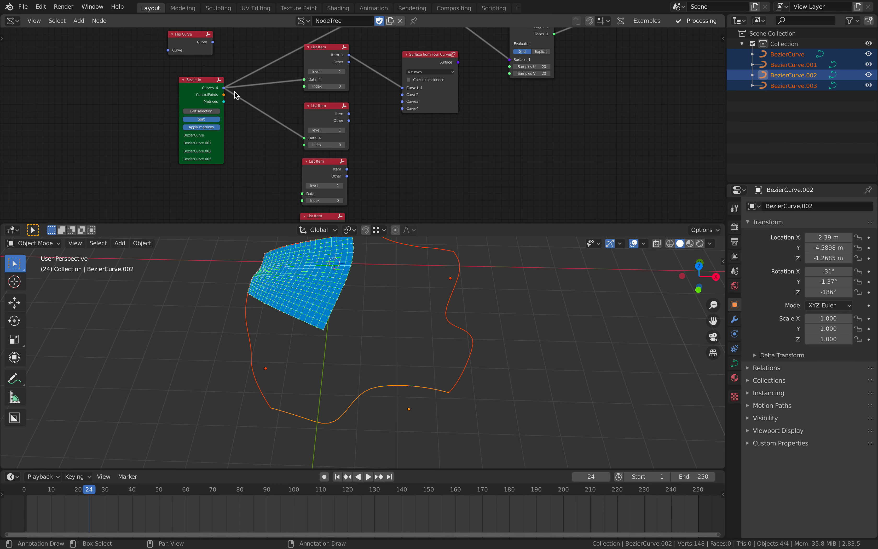
left_click_drag(225, 89, 283, 162)
left_click_drag(303, 192, 302, 193)
scroll(260, 182, "down", 2)
middle_click_drag(253, 165, 278, 125)
left_click_drag(251, 57, 335, 191)
scroll(396, 287, "up", 1)
Step: Link the Item outputs of the three copied List Item nodes to Curve2, Curve3 and Curve4
middle_click_drag(396, 286, 389, 345, "shift")
middle_click_drag(388, 344, 375, 348)
middle_click_drag(390, 130, 332, 175)
scroll(347, 135, "up", 4)
left_click_drag(301, 117, 363, 94)
middle_click_drag(353, 116, 347, 101)
left_click_drag(291, 166, 358, 89)
scroll(333, 143, "down", 1)
left_click_drag(301, 181, 360, 67)
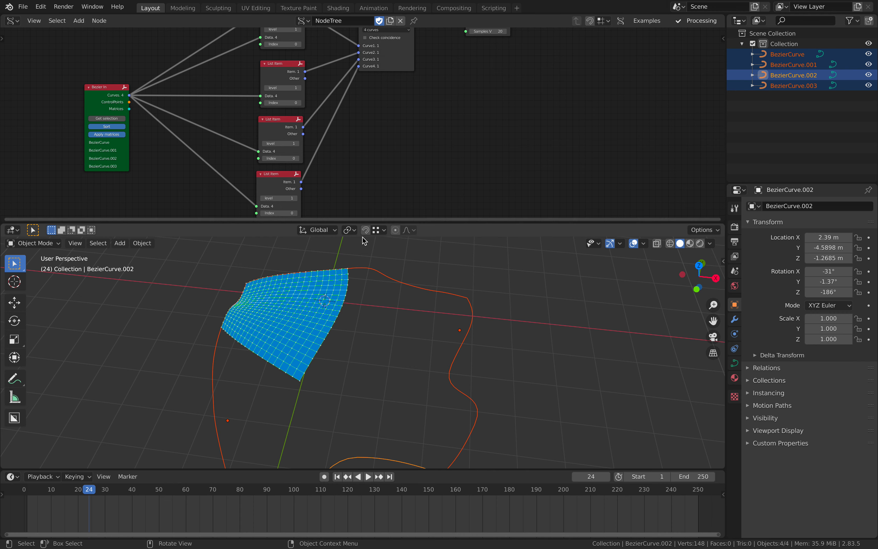
Step: Set the Index of the second, third and fourth List Item nodes to 1, 2 and 3
middle_click_drag(315, 189, 319, 169)
middle_click_drag(304, 94, 304, 128)
scroll(288, 131, "down", 2)
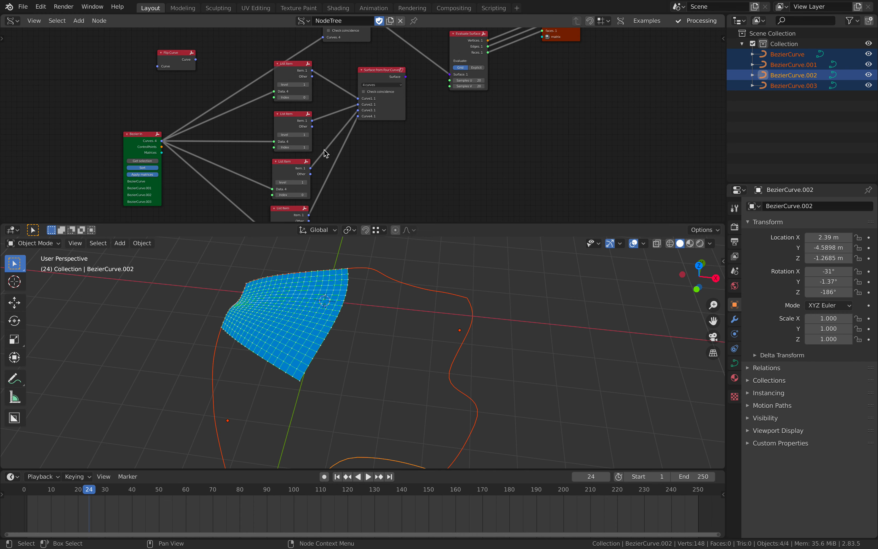
key("Return")
middle_click_drag(319, 203, 309, 137)
scroll(310, 137, "up", 2)
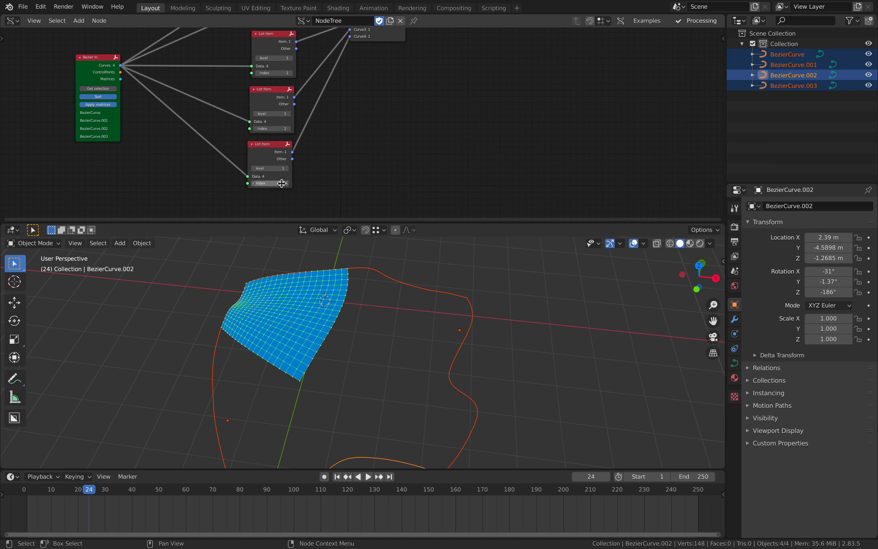
middle_click_drag(353, 147, 353, 128)
Step: Link the 4-curves surface node to Evaluate Surface, enable Check coincidence with Max. distance 0.0250, and save the file
left_click_drag(353, 128, 360, 137)
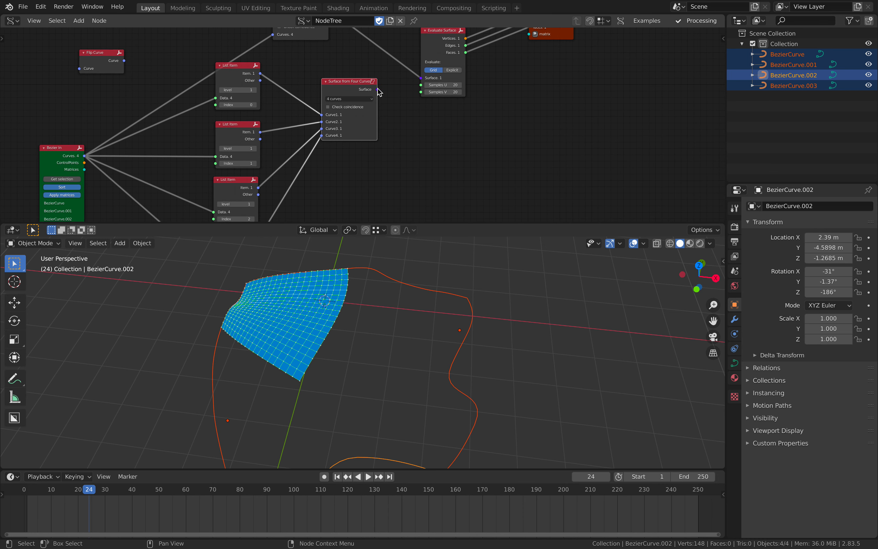
left_click_drag(361, 90, 371, 88)
left_click(361, 105)
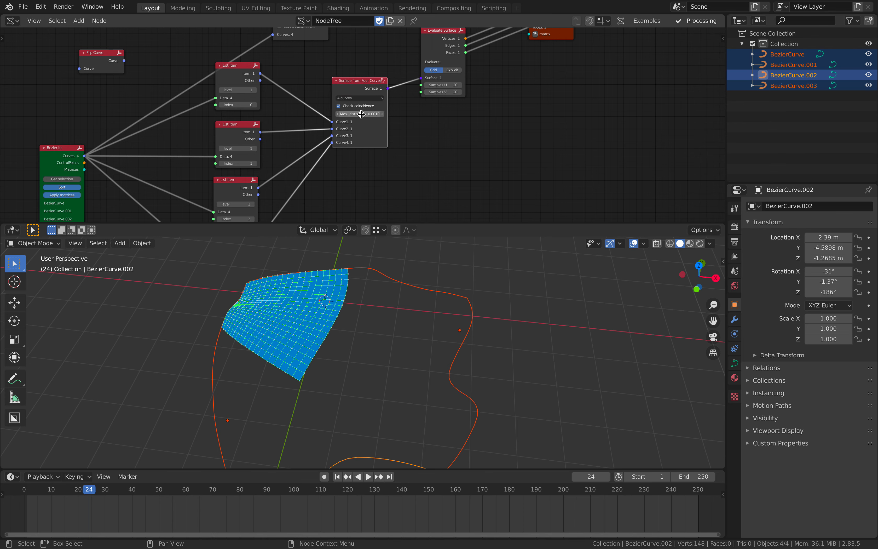
scroll(361, 114, "up", 4)
key("ctrl+s")
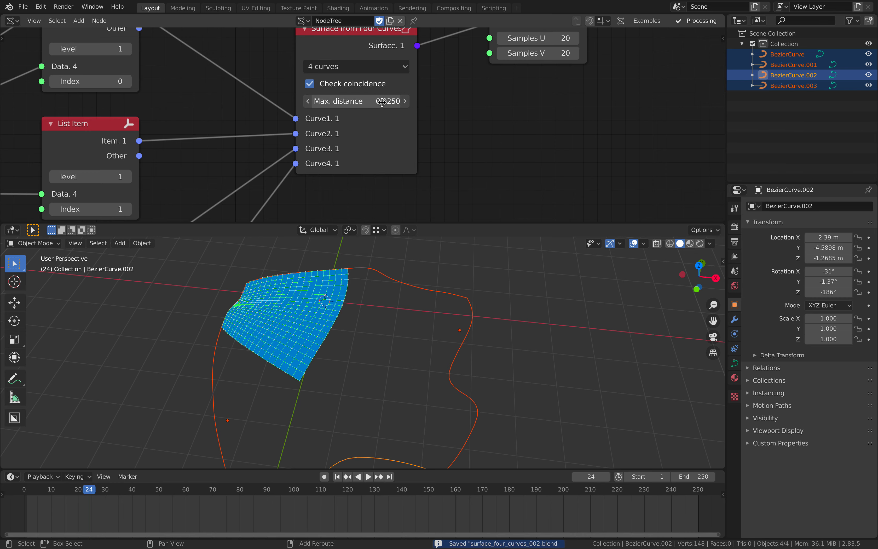
Step: Set Samples U of the Evaluate Surface node to 16 and reselect all four curves
scroll(382, 103, "down", 8)
middle_click_drag(440, 132, 415, 152)
left_click_drag(432, 100, 415, 99)
scroll(382, 171, "down", 4)
middle_click_drag(382, 171, 459, 97)
left_click(372, 304)
key("a")
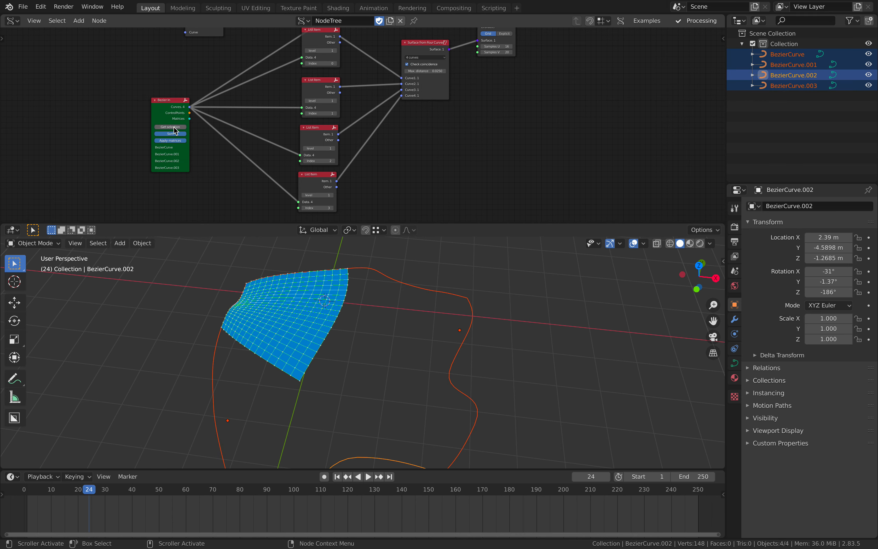
scroll(172, 127, "up", 1)
middle_click_drag(147, 133, 248, 186)
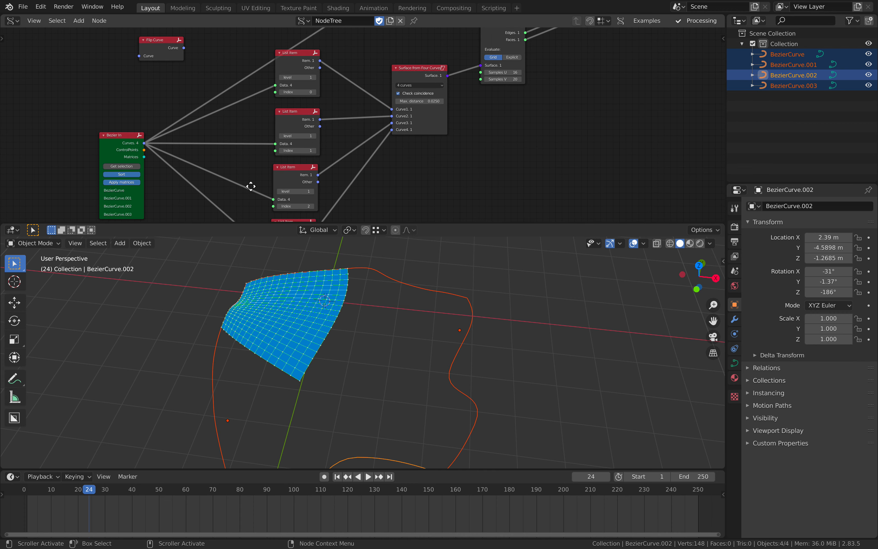
middle_click_drag(349, 274, 366, 269)
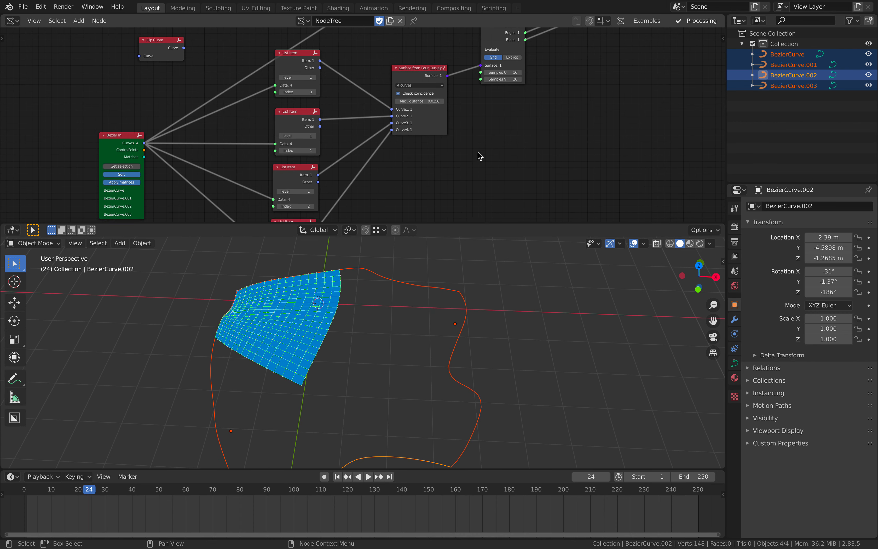
Step: Reconnect the List of curves version of Surface from Four Curves to the Evaluate Surface node
middle_click_drag(476, 152, 428, 204)
middle_click_drag(454, 88, 455, 104)
left_click_drag(308, 58, 293, 39)
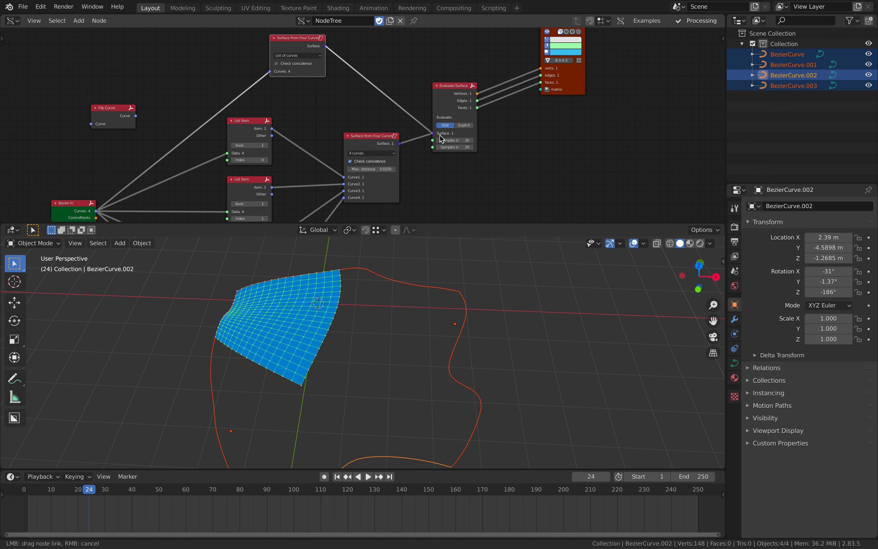
Step: Move and rotate the middle control point of BezierCurve.003 in Edit Mode
middle_click_drag(362, 305, 410, 260)
key("Tab")
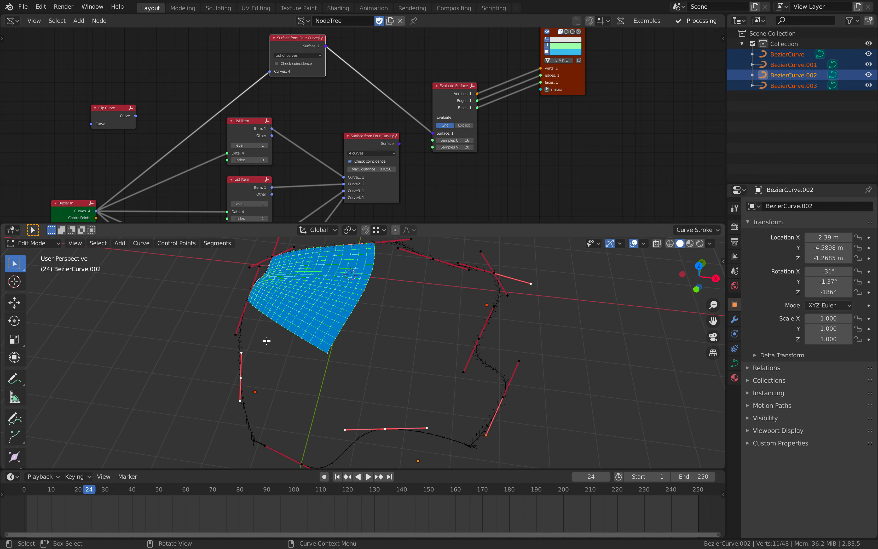
left_click(242, 357)
middle_click_drag(235, 382, 361, 346)
key("g")
left_click(348, 344)
key("r")
left_click(325, 308)
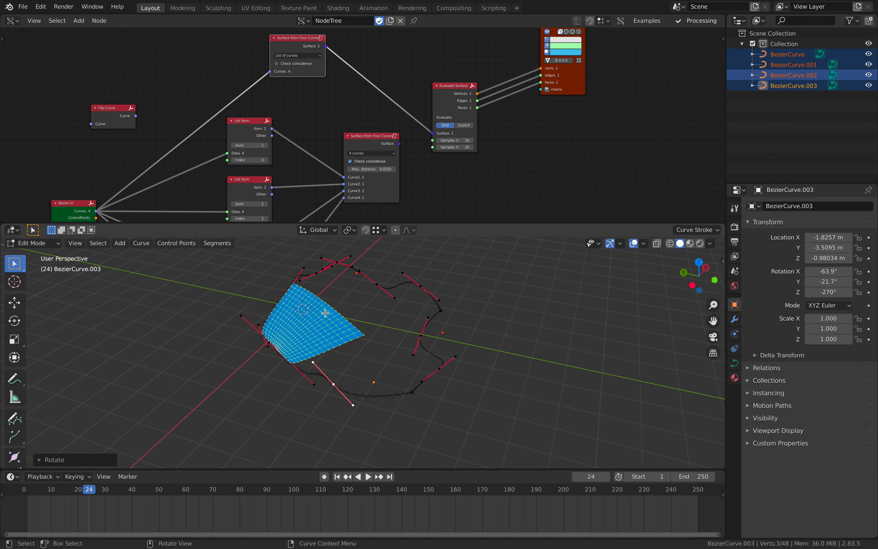
Step: Subdivide all segments of the four curves and return to Object Mode
middle_click_drag(330, 317, 377, 333)
scroll(377, 334, "up", 2)
key("a")
middle_click_drag(316, 381, 379, 344)
right_click(379, 344)
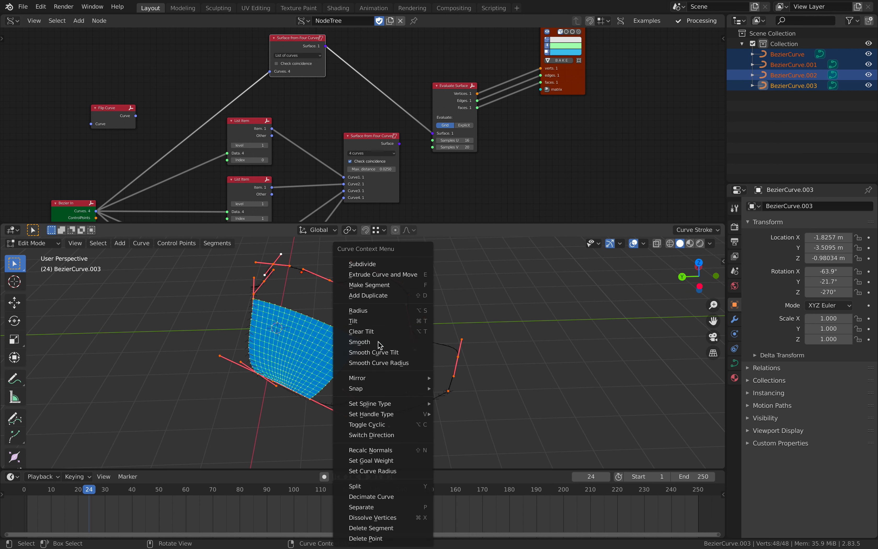
left_click(378, 268)
key("Tab")
Step: Refresh the Bezier In node with the four selected, subdivided curves
middle_click_drag(427, 300, 378, 309)
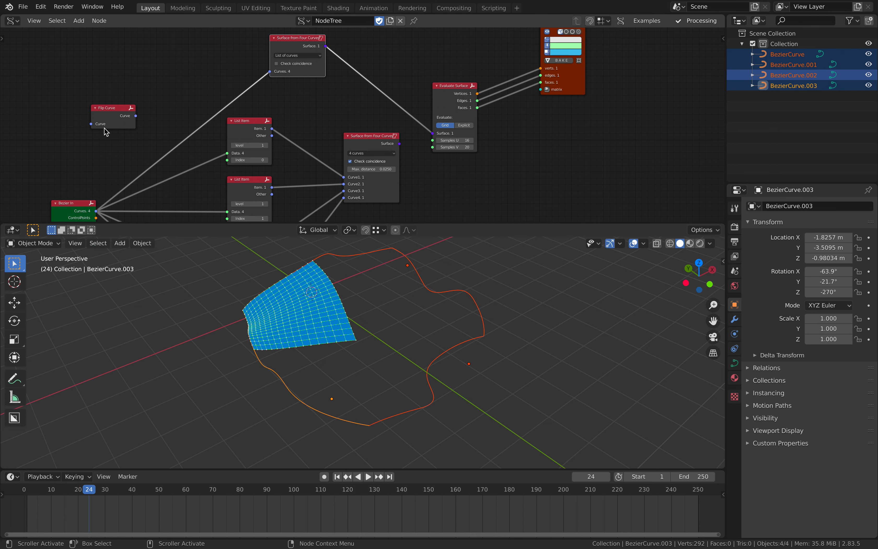
middle_click_drag(105, 132, 122, 79)
left_click(100, 182)
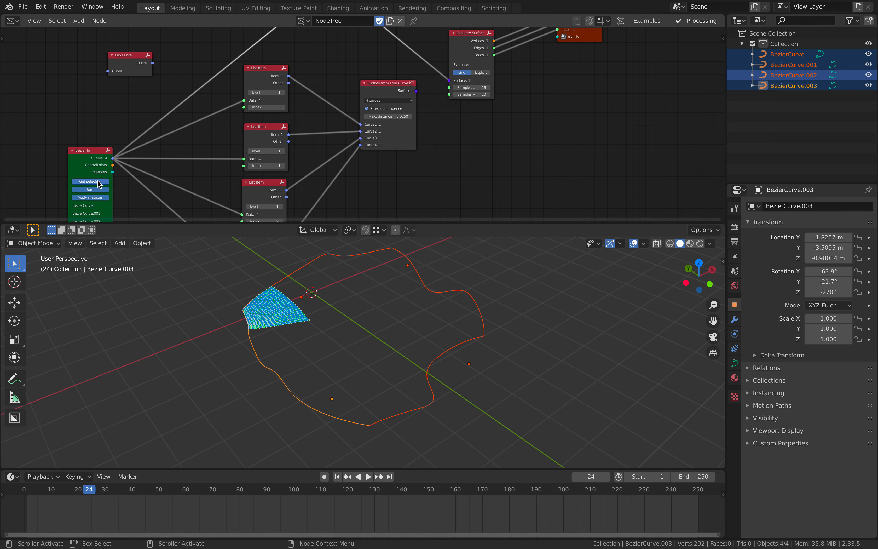
middle_click_drag(299, 317, 297, 324)
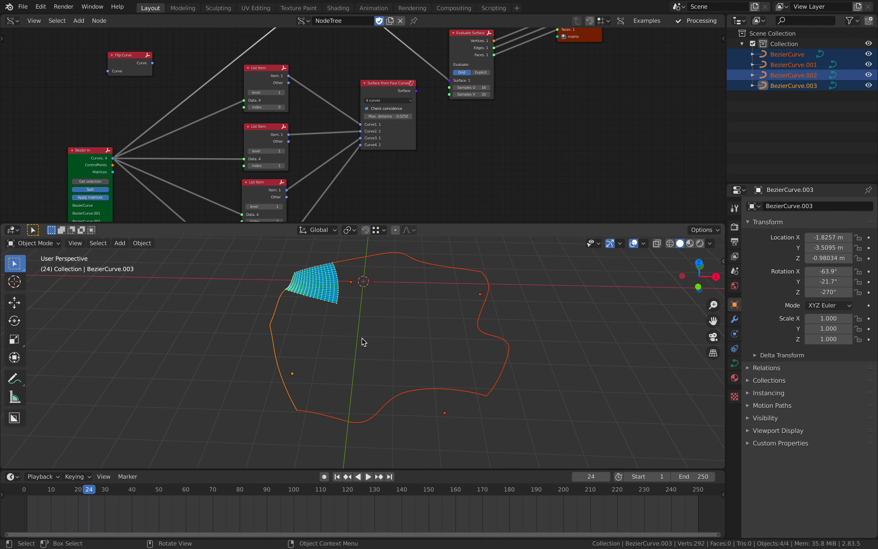
Step: Select only BezierCurve.003 and move the control point at its bend outward in Edit Mode
left_click(270, 319)
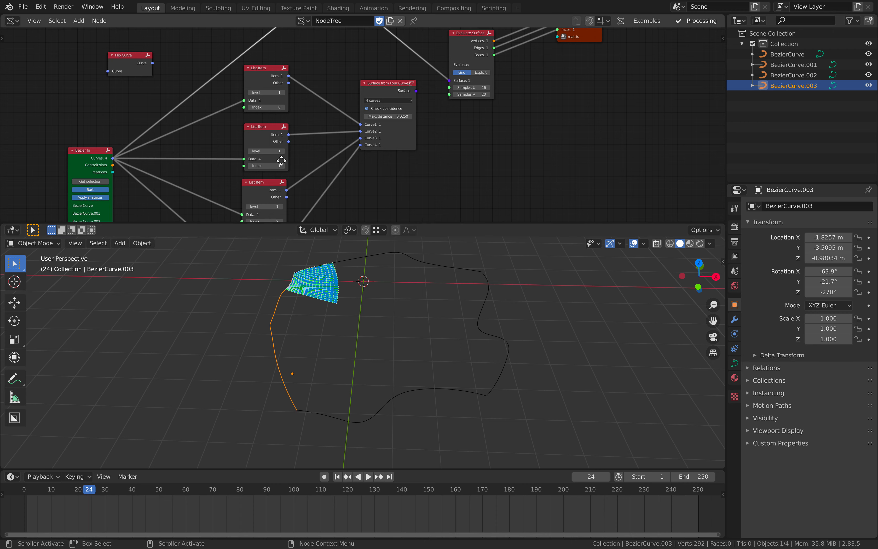
middle_click_drag(281, 160, 285, 159)
key("Tab")
key("Tab")
key("Tab")
key("Tab")
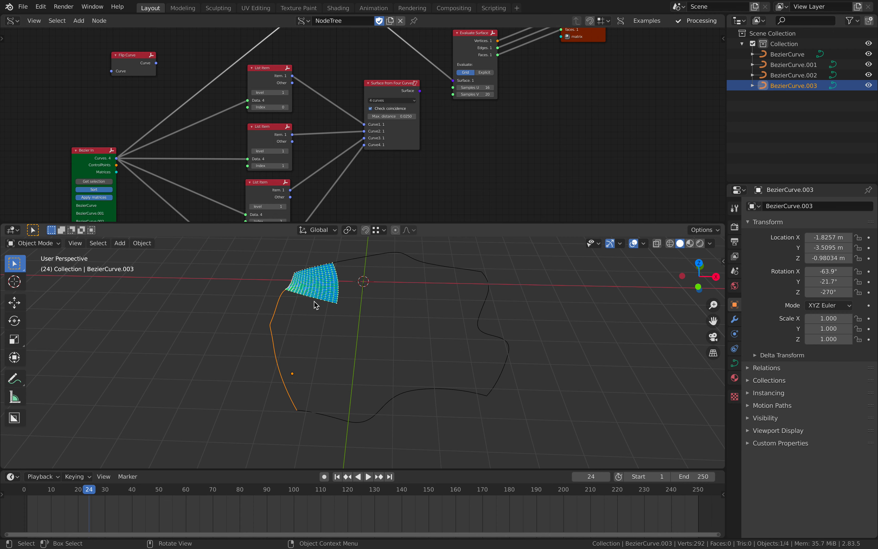
key("Tab")
left_click(272, 322)
mouse_move(272, 321)
middle_mouse_down()
mouse_move(299, 327)
mouse_move(285, 322)
middle_mouse_up()
key("g")
left_click(254, 311)
Step: Pull the control point and handle near the bend of BezierCurve.003 further outward, and leave Edit Mode
left_click(263, 314)
key("g")
left_click(255, 316)
middle_click_drag(255, 315, 279, 313)
scroll(278, 313, "up", 2)
key("g")
left_click(225, 288)
key("Tab")
Step: Select all four curves in Object Mode and reload them into the Bezier In node
middle_click_drag(225, 288, 272, 312)
key("a")
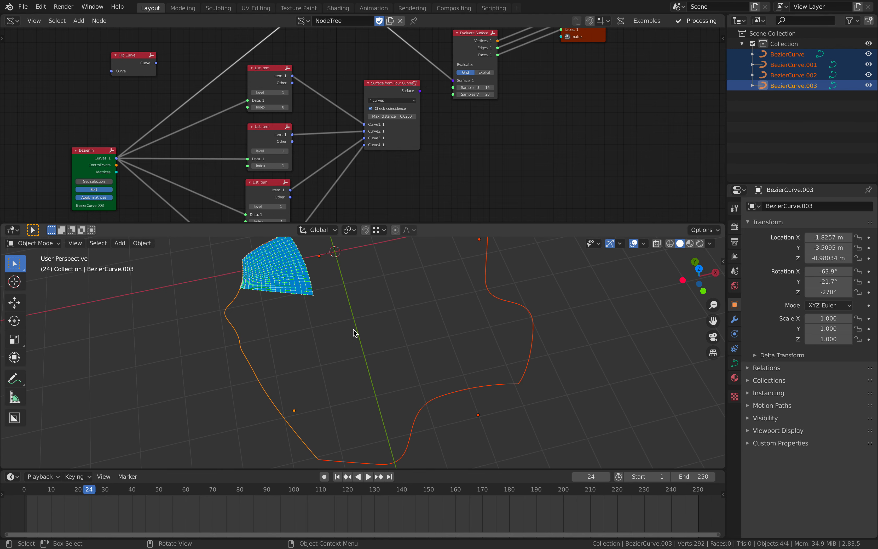
left_click(90, 181)
Step: Deselect everything, add a new Bezier curve, and move it clear of the existing four-curve loop
middle_click_drag(319, 336, 365, 321)
key("alt+a")
key("shift+a")
mouse_move(365, 322)
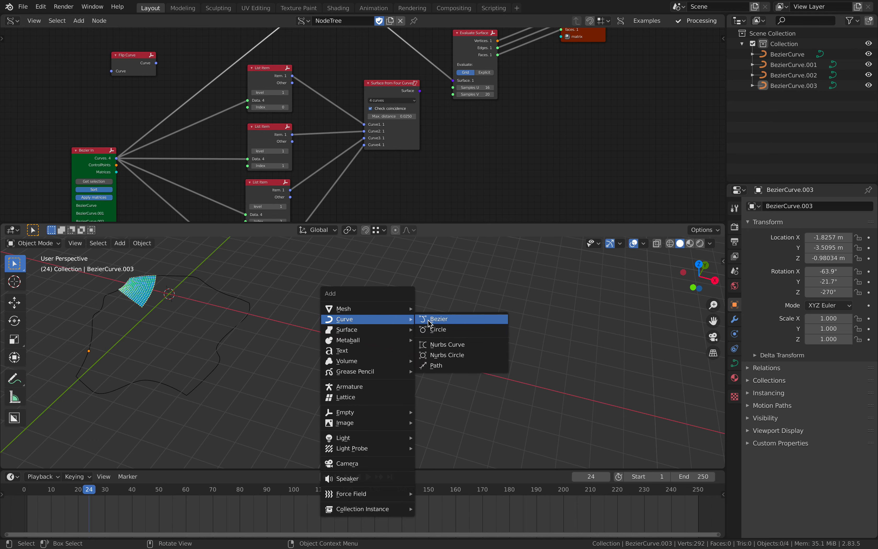
left_click(437, 319)
key("g")
left_click(536, 301)
Step: Scale the new Bezier curve to about 2 in Top view and place it near X 10.3 m, Y 3.85 m
left_click(699, 264)
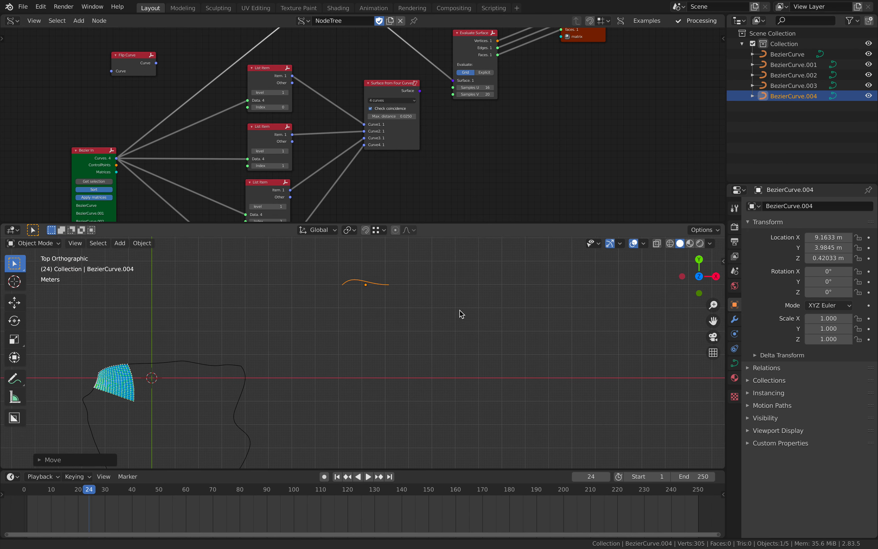
key("s")
left_click(448, 346)
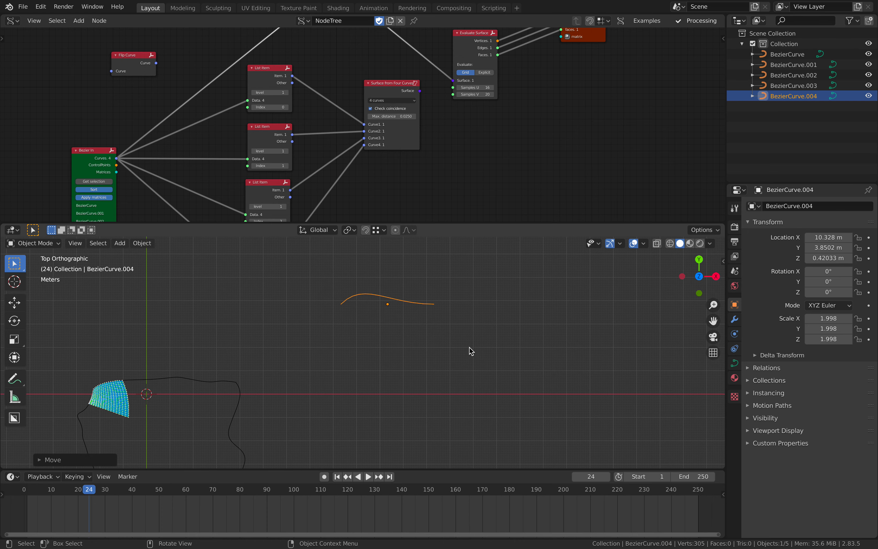
Step: Duplicate the new Bezier curve, rotate the copy to about -88.5°, and place it as the adjacent side of a new loop
key("shift+d")
left_click(484, 350)
key("r")
left_click(456, 371)
key("g")
left_click(463, 364)
Step: Duplicate the curve twice more, rotating the copies to about -183° and -264° and placing them as the loop's remaining two sides
key("shift+d")
left_click(476, 367)
key("r")
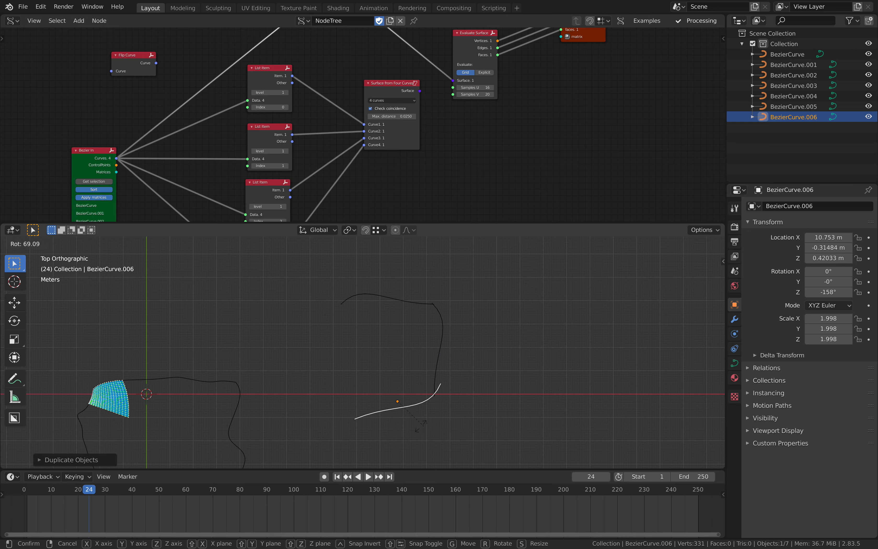
left_click(395, 423)
key("shift+d")
left_click(414, 377)
key("r")
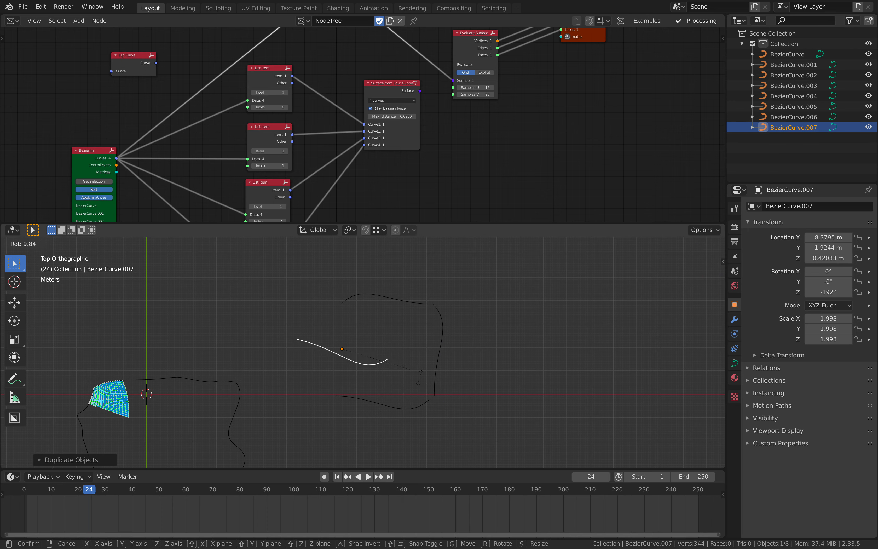
left_click(344, 411)
Step: Select only the four curves of the new loop, open them together in Edit Mode, and deselect all control points
key("Tab")
middle_click_drag(337, 415, 409, 366)
key("Tab")
key("a")
key("Tab")
key("Tab")
key("b")
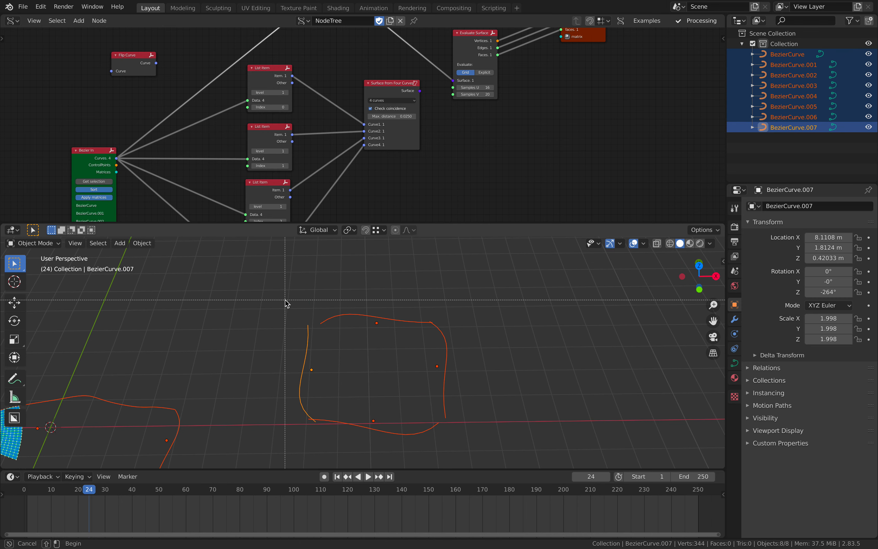
key("alt+a")
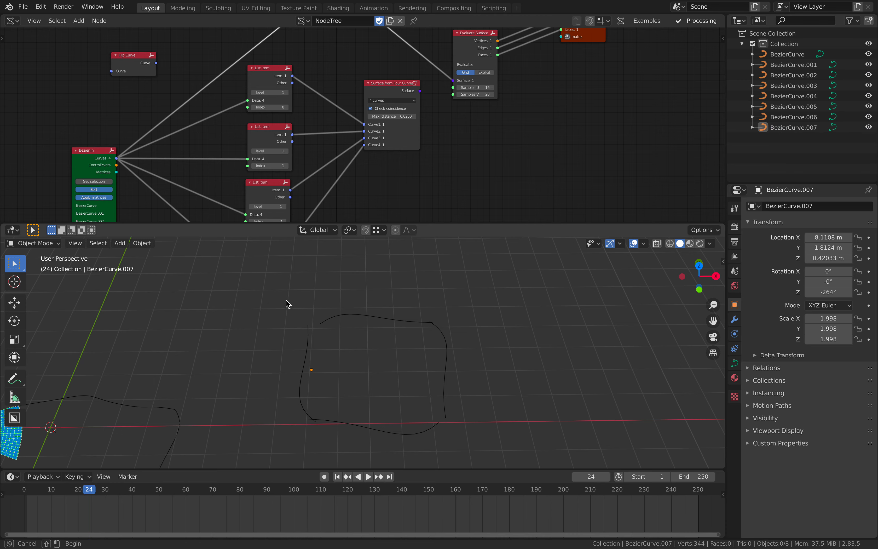
left_click_drag(492, 447, 492, 447)
middle_click_drag(465, 398, 449, 348)
key("Tab")
scroll(449, 349, "up", 3)
key("alt+a")
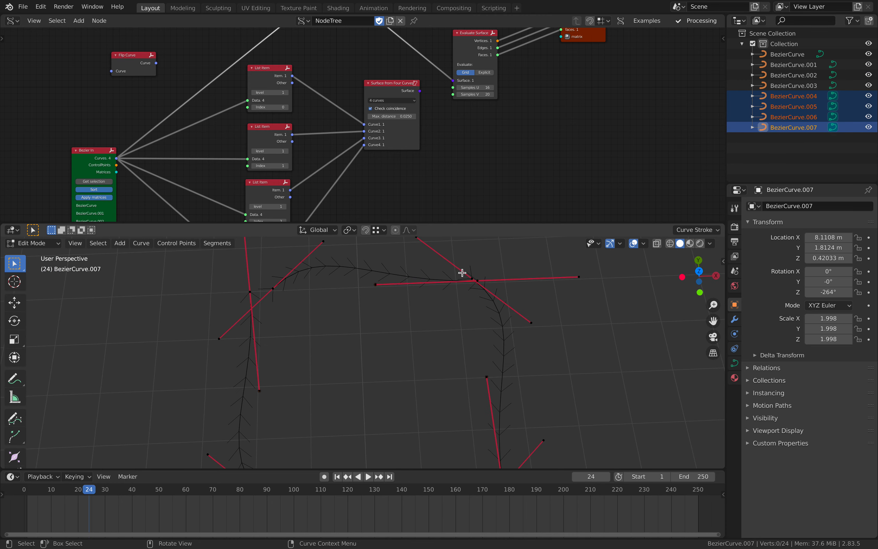
Step: Select the two endpoints where BezierCurve.004 meets BezierCurve.005 and add the Snap command Selection to Active to Quick Favorites
left_click(473, 279, "shift")
right_click(471, 283)
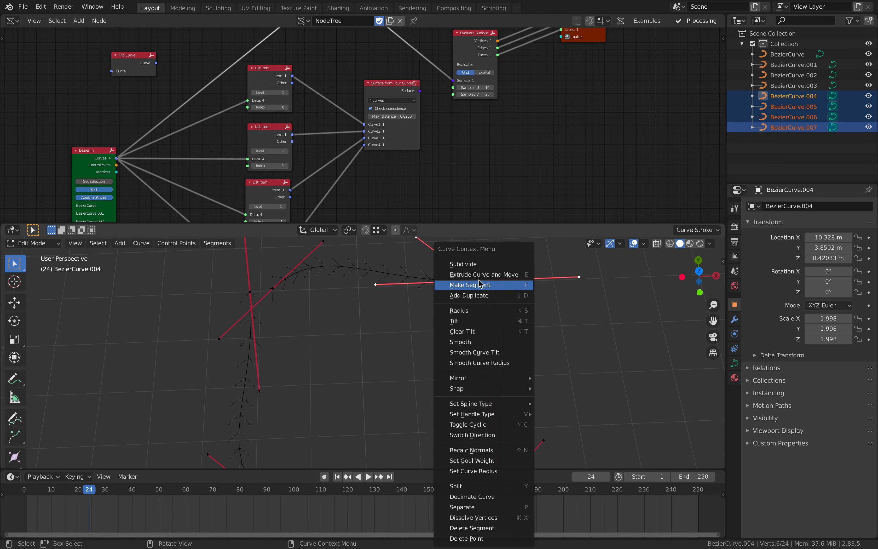
middle_click_drag(477, 283, 435, 311)
left_click(149, 246)
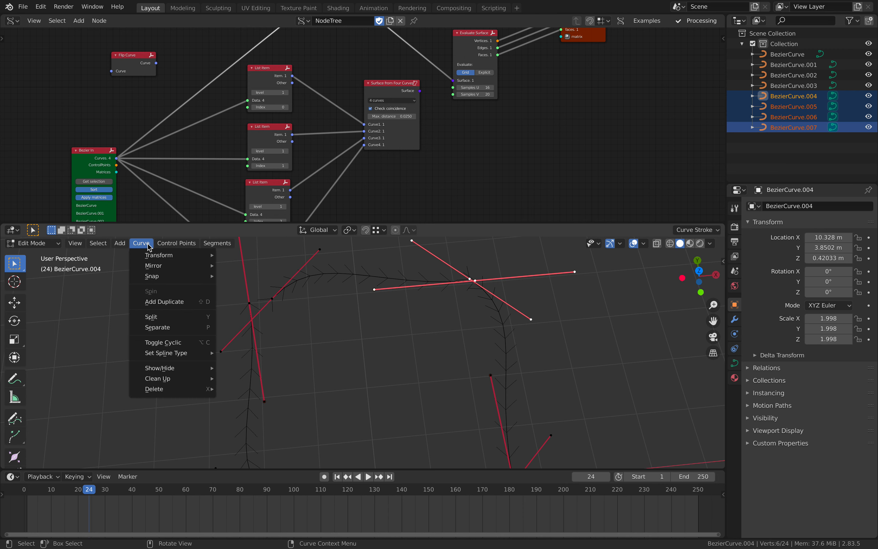
mouse_move(154, 285)
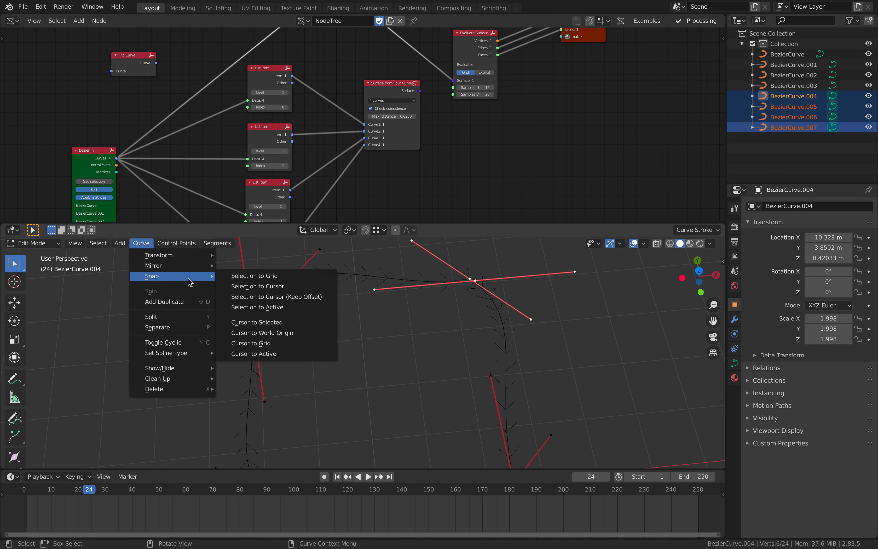
right_click(277, 311)
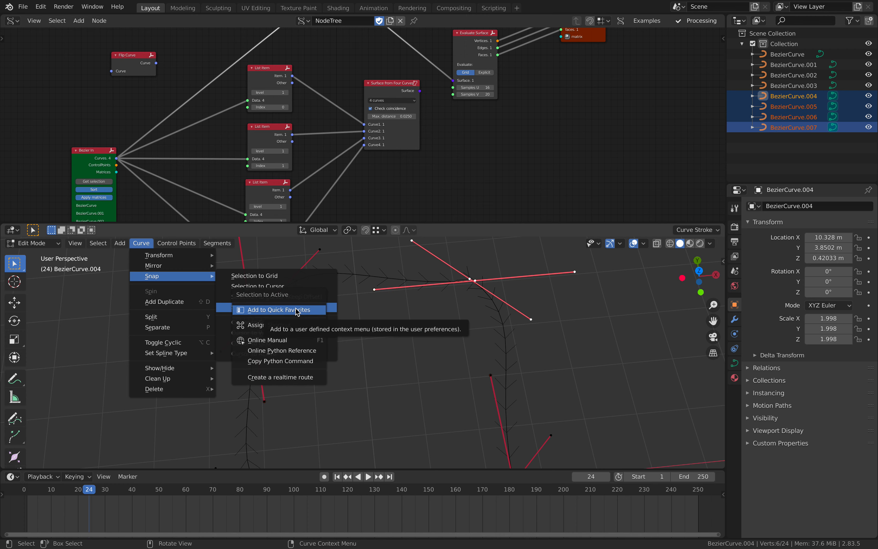
key("Escape")
middle_click_drag(434, 321, 466, 308)
Step: Snap the endpoint pairs at both ends of BezierCurve.005 to their active points so those two corners coincide
key("q")
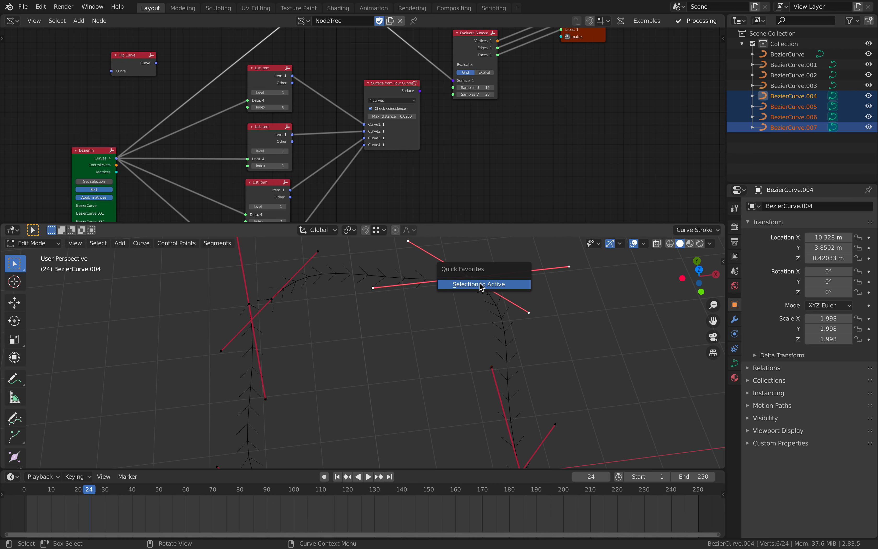
scroll(484, 363, "down", 1)
middle_click_drag(490, 390, 469, 323, "shift")
scroll(468, 323, "down", 2)
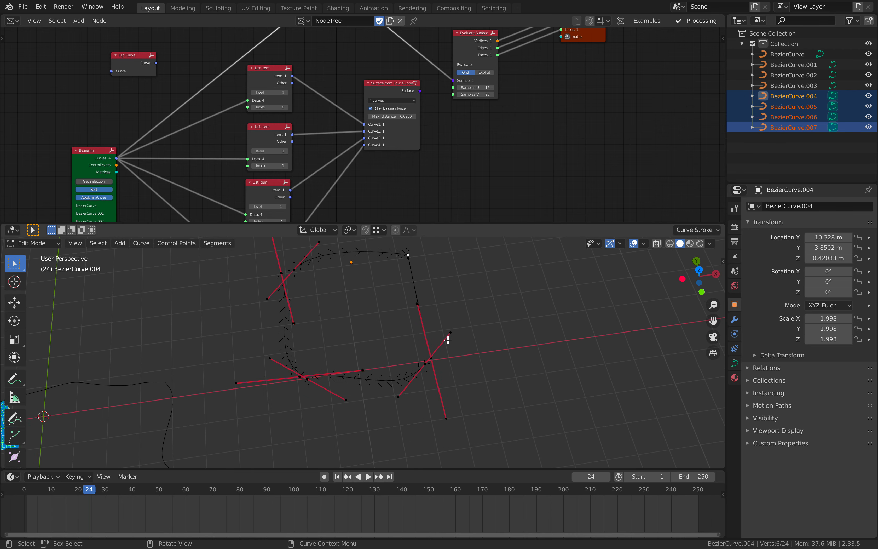
left_click(424, 344)
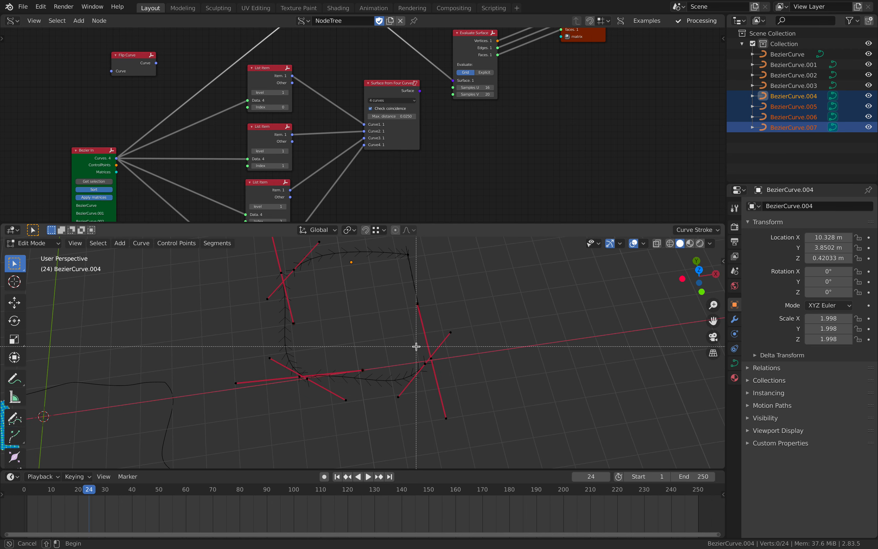
left_click_drag(442, 371, 442, 370)
left_click(430, 364, "shift")
key("q")
left_click(443, 366)
Step: Snap the endpoint pairs at both ends of BezierCurve.007 to their active points and leave Edit Mode
middle_click_drag(353, 370, 390, 357, "shift")
scroll(358, 361, "up", 1)
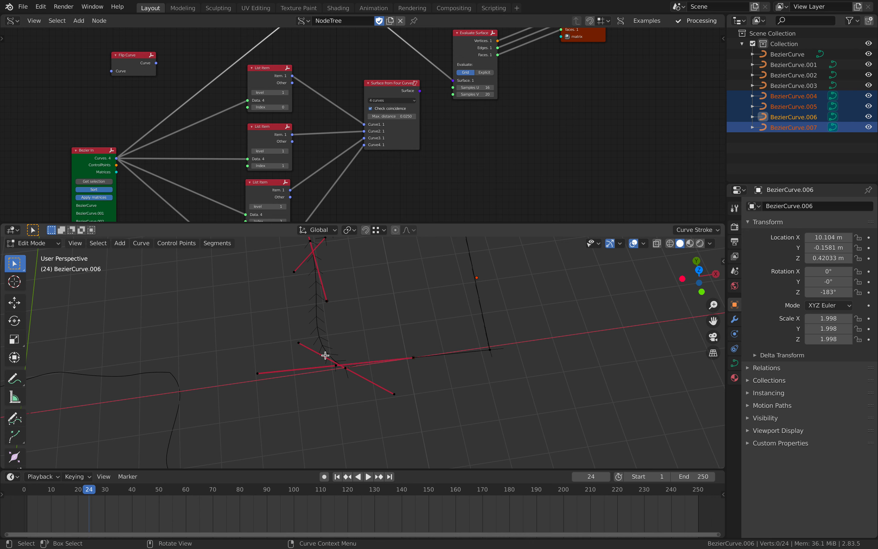
left_click(341, 365, "shift")
key("q")
left_click(354, 348)
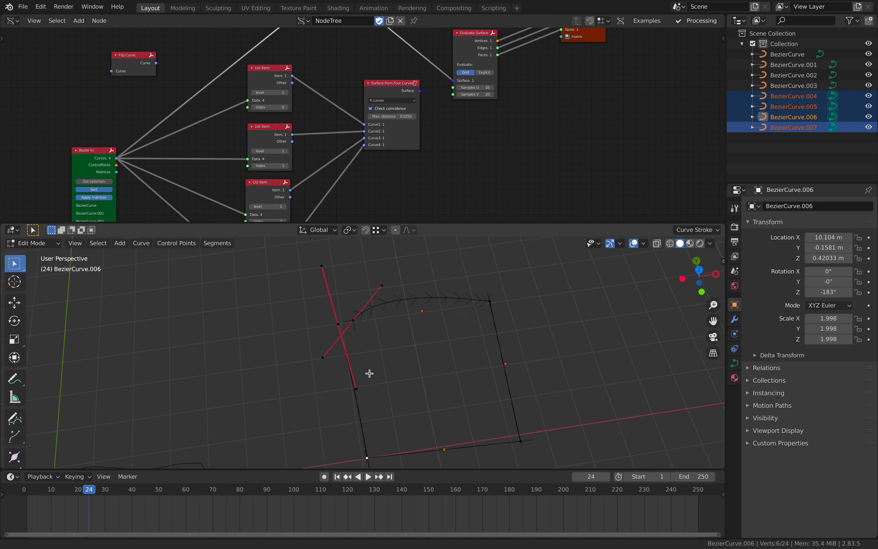
left_click(364, 336, "shift")
key("q")
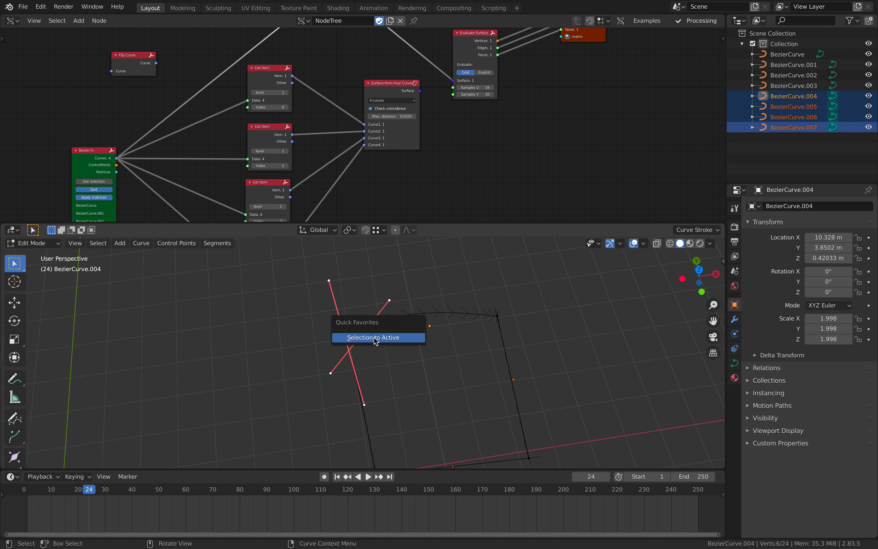
left_click(372, 335)
middle_click_drag(402, 368, 439, 349)
key("Tab")
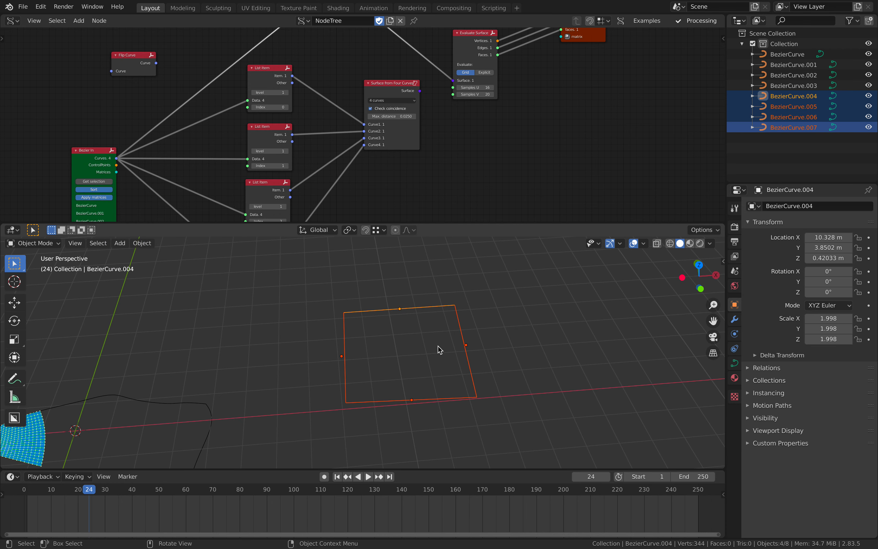
Step: Select only the four joined curves, load them into the Bezier In node, and deselect everything
key("a")
left_click(425, 353)
left_click_drag(298, 291, 540, 439)
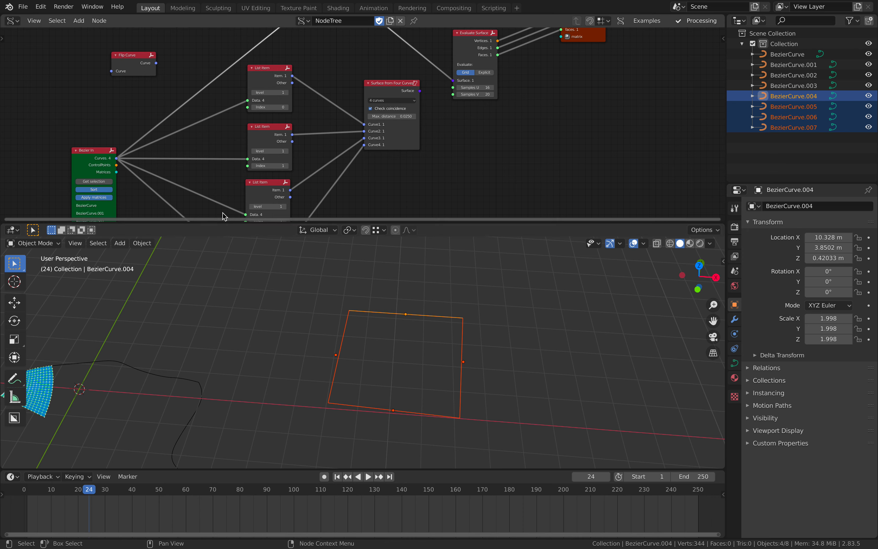
middle_click_drag(114, 180, 140, 124)
left_click(137, 124)
middle_click_drag(409, 351, 486, 356)
key("alt+a")
Step: Delete the unused Flip Curve node from the node tree
scroll(435, 208, "down", 3)
middle_click_drag(435, 207, 337, 272)
left_click_drag(476, 92, 489, 144)
middle_click_drag(449, 149, 558, 65)
middle_click_drag(229, 102, 237, 131)
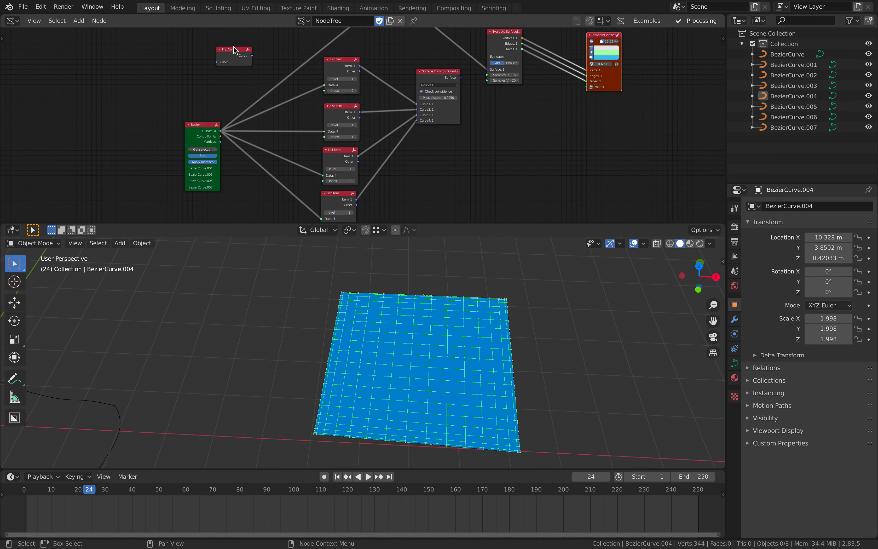
key("x")
Step: Try the separate-curves node's surface in Evaluate Surface, and reconnect the list-of-curves node's Surface output in its place
middle_click_drag(282, 78, 202, 131)
scroll(358, 119, "up", 2)
left_click_drag(384, 132, 438, 134)
left_click_drag(317, 41, 416, 121)
middle_click_drag(433, 388, 419, 333)
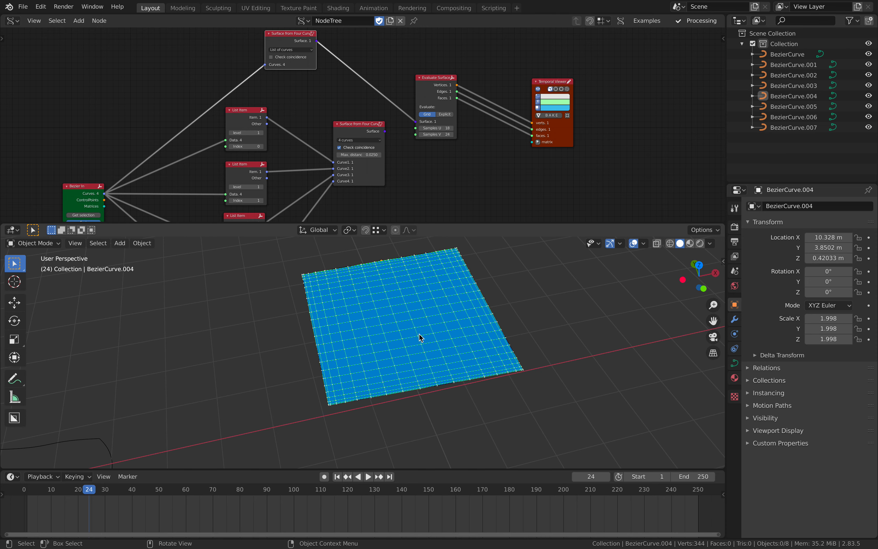
Step: Reselect only the four curves bounding the square surface in the viewport
left_click(311, 320)
middle_click_drag(359, 327, 311, 303)
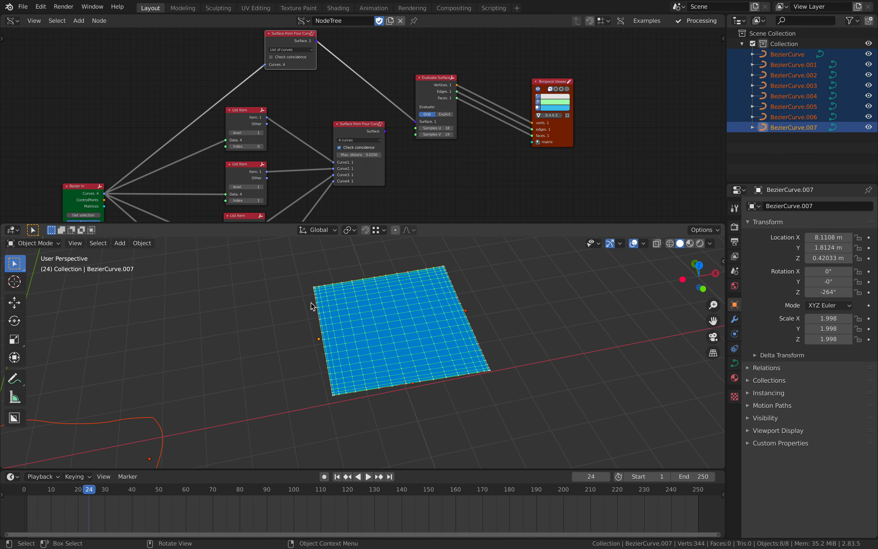
key("alt+a")
key("b")
left_click_drag(521, 412, 521, 412)
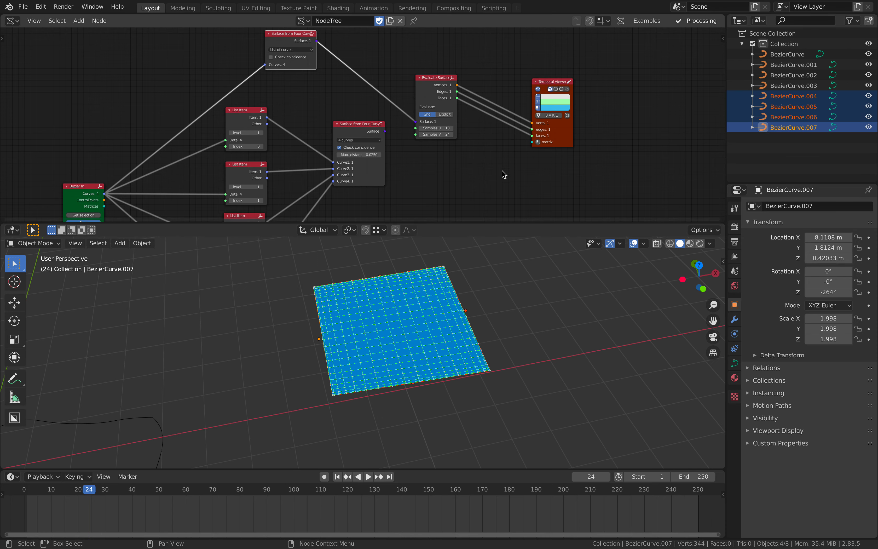
Step: Add a Matrix In node to the Temporal Viewer's matrix input and set its X location to 4.56 to offset the surface
left_click(538, 143)
left_click(455, 158)
left_click(455, 159)
left_click_drag(468, 157, 508, 157)
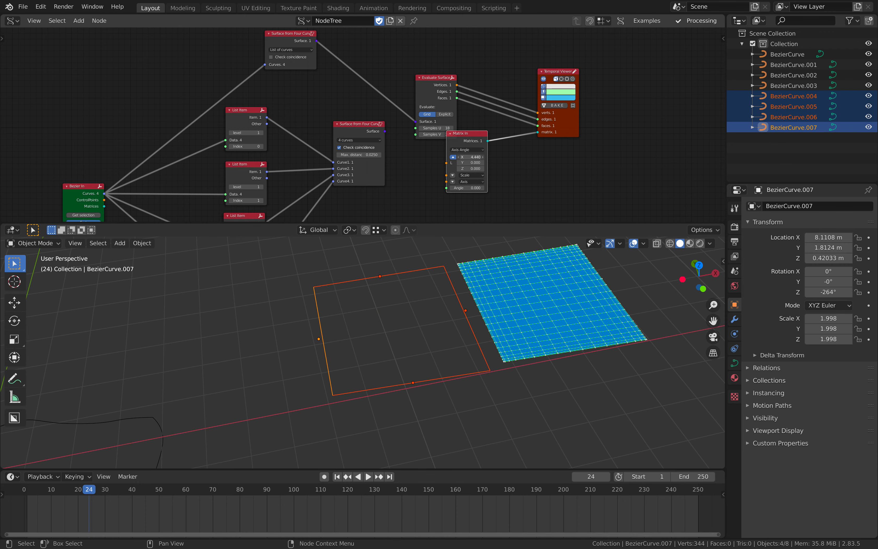
Step: Return to Object Mode with the four boundary curves selected and save surface_four_curves_002.blend
key("Tab")
middle_click_drag(371, 317, 338, 338)
key("Tab")
left_click(338, 338)
left_click_drag(438, 373, 434, 381)
middle_click_drag(433, 380, 399, 375)
key("ctrl+s")
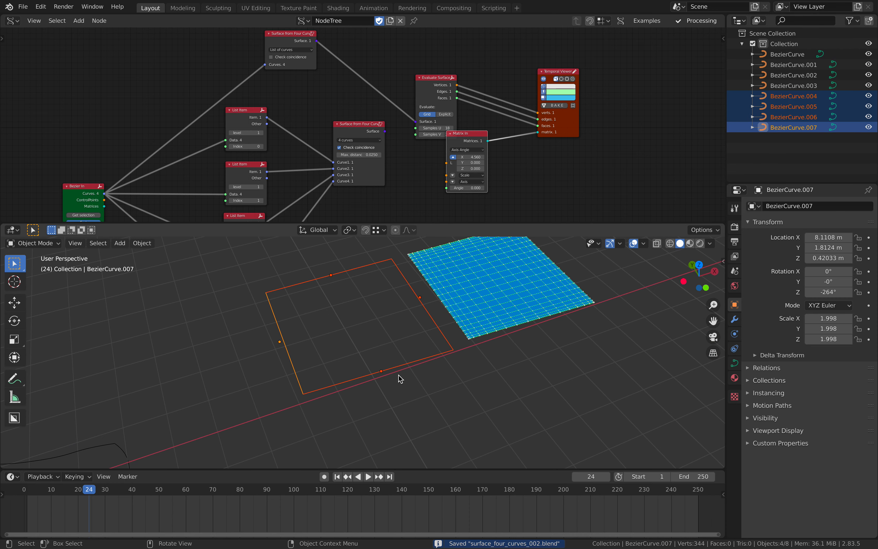
Step: Select all control points of the four boundary curves in Edit Mode and subdivide them
key("Tab")
middle_click_drag(320, 319, 262, 284)
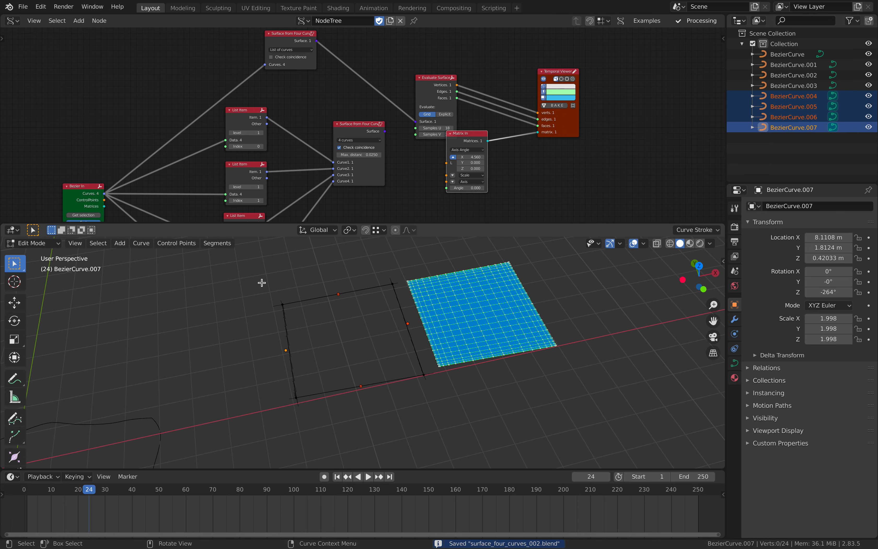
key("a")
right_click(390, 354)
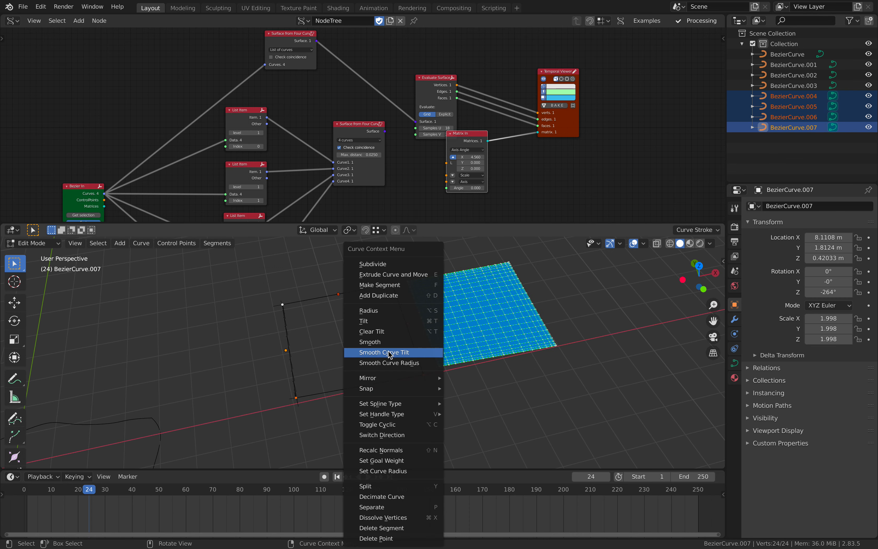
left_click(381, 267)
middle_click_drag(316, 308, 370, 308)
Step: Move the middle control point of each of the four boundary curves to bow the loop's sides, and leave Edit Mode
left_click(335, 365)
middle_click_drag(336, 365, 379, 315)
key("g")
left_click(380, 331)
left_click(432, 348)
key("g")
left_click(369, 318)
left_click(316, 312)
key("g")
left_click(313, 346)
left_click(390, 303)
key("g")
left_click(402, 298)
key("Tab")
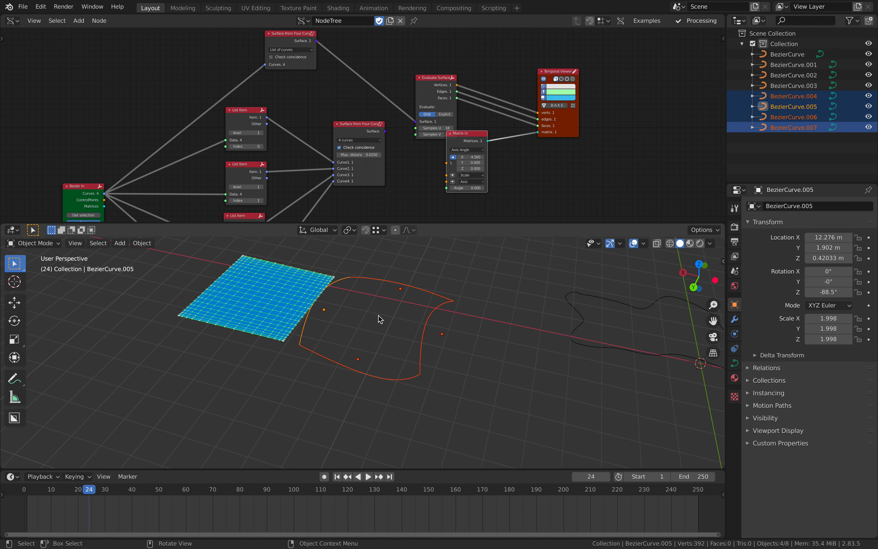
Step: Move the Evaluate Surface node clear of Matrix In, reload the selected curves into Bezier In, and save the file
left_click_drag(434, 97, 431, 69)
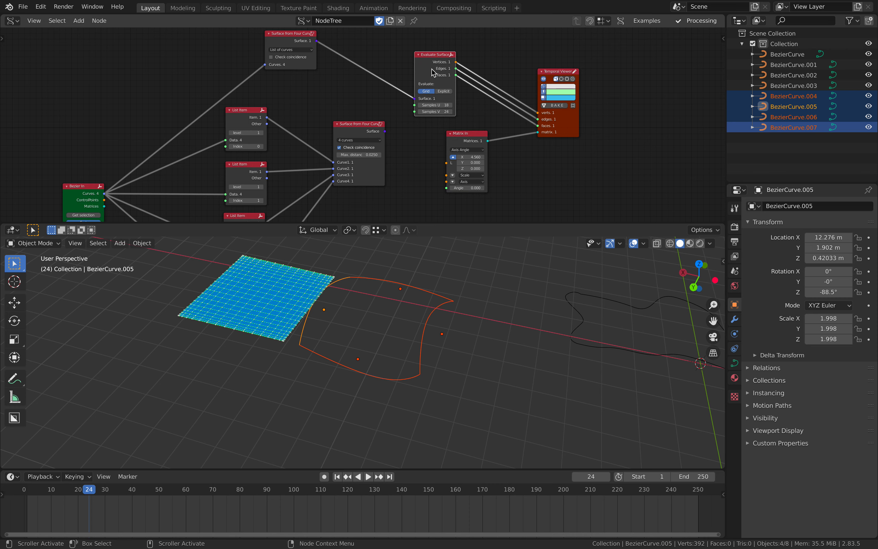
middle_click_drag(205, 144, 254, 72)
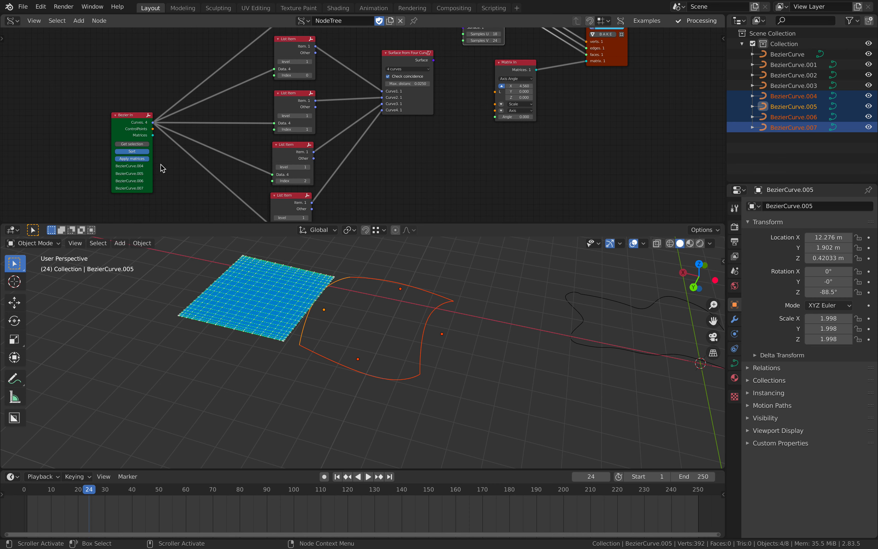
left_click(130, 144)
middle_click_drag(421, 337, 486, 346)
key("ctrl+s")
Step: Move the separate-curves Surface from Four Curves node slightly lower in the node tree
scroll(432, 166, "down", 3)
middle_click_drag(445, 158, 402, 177)
scroll(402, 176, "up", 3)
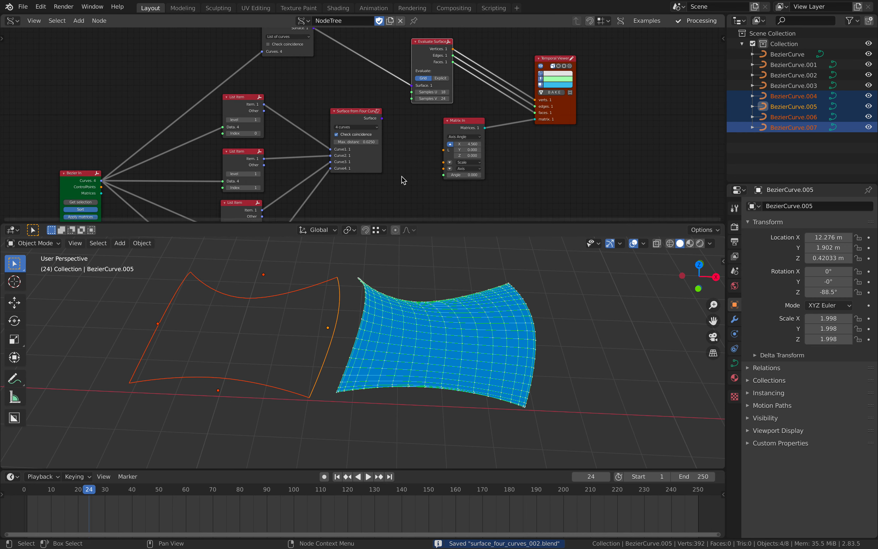
left_click_drag(373, 111, 373, 134)
middle_click_drag(373, 133, 413, 147)
middle_click_drag(448, 329, 389, 312)
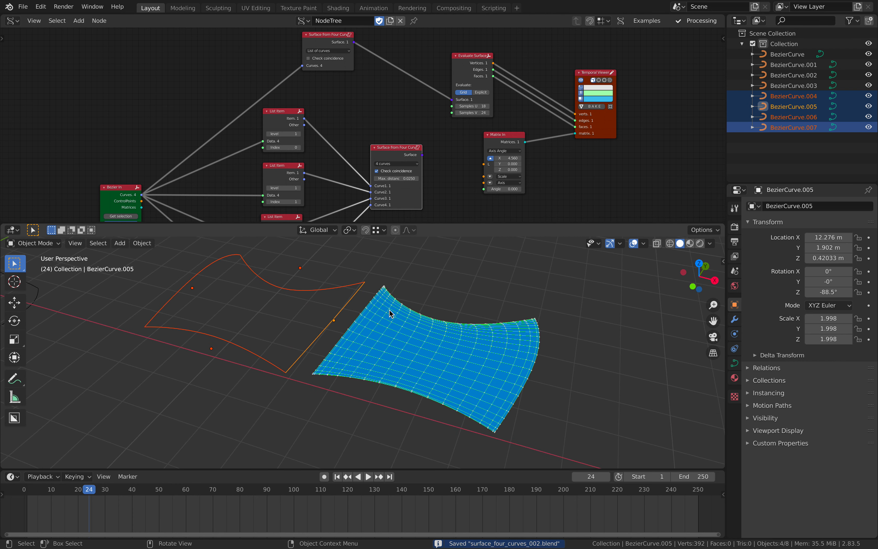
Step: Open the recent file four_curves_005.blend
left_click(22, 7)
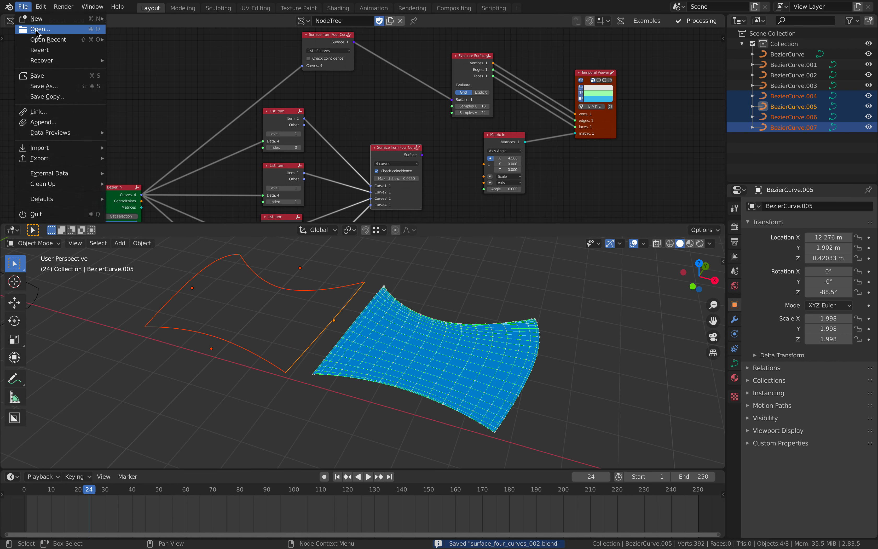
mouse_move(42, 40)
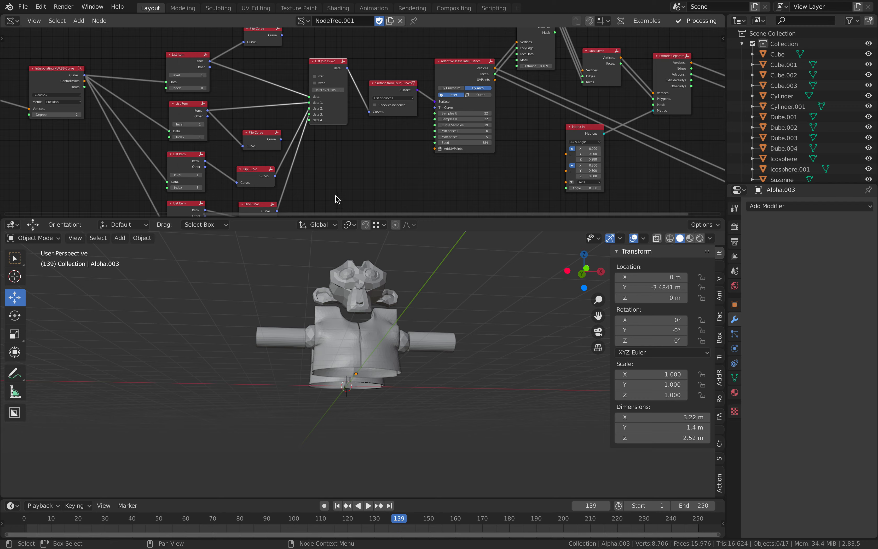
Step: Examine the Suzanne figure's jacket surfaces from several sides and the node chain from Objects In to the List Item nodes
middle_click_drag(444, 320, 360, 345)
middle_click_drag(371, 304, 268, 372, "shift")
left_click(347, 379)
left_click(374, 371)
middle_click_drag(375, 371, 441, 358)
scroll(206, 159, "down", 5)
middle_click_drag(206, 158, 403, 147)
scroll(229, 128, "up", 2)
scroll(210, 112, "up", 1)
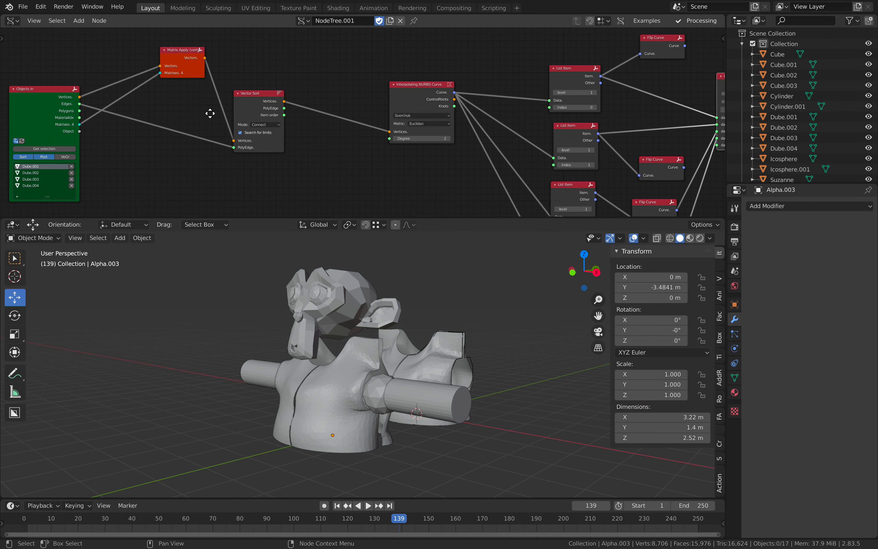
scroll(133, 121, "up", 1)
Step: Try to open the recent file four_curves_004.blend, discarding the unsaved changes to four_curves_005
left_click(26, 8)
mouse_move(49, 43)
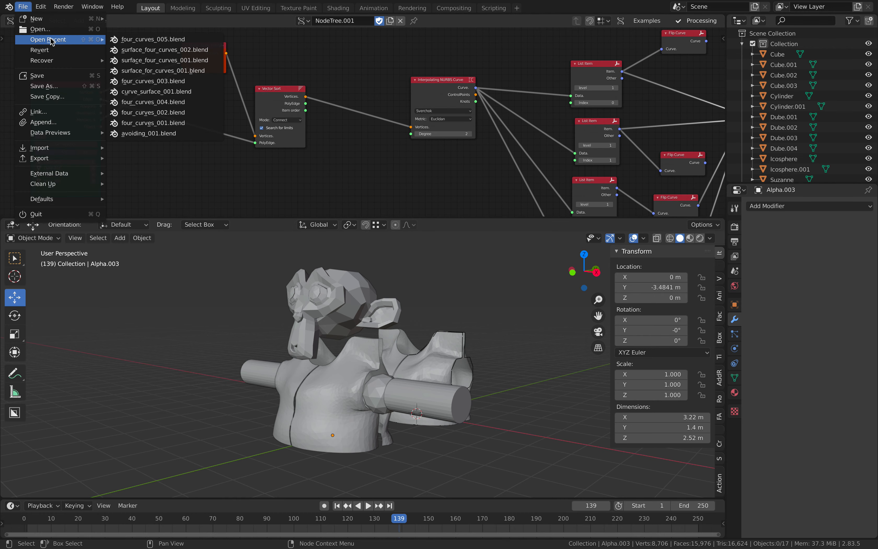
left_click(182, 102)
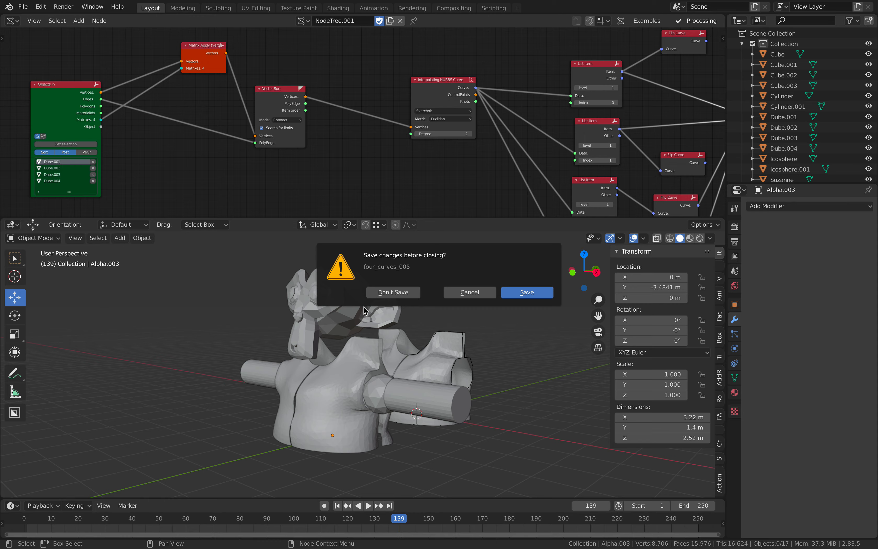
left_click(389, 294)
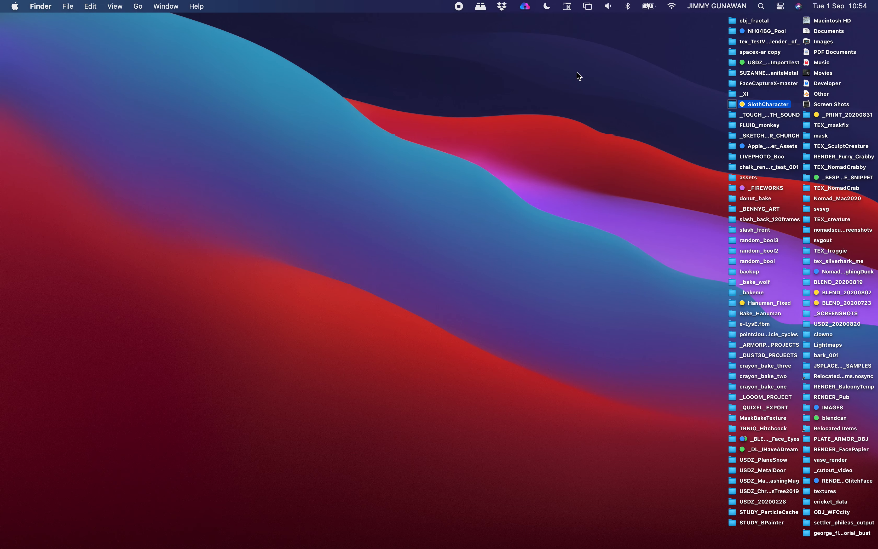
Step: Relaunch Blender from a Finder window of the SlothCharacter folder and make the Blender window full screen
key("super+o")
left_click(625, 74)
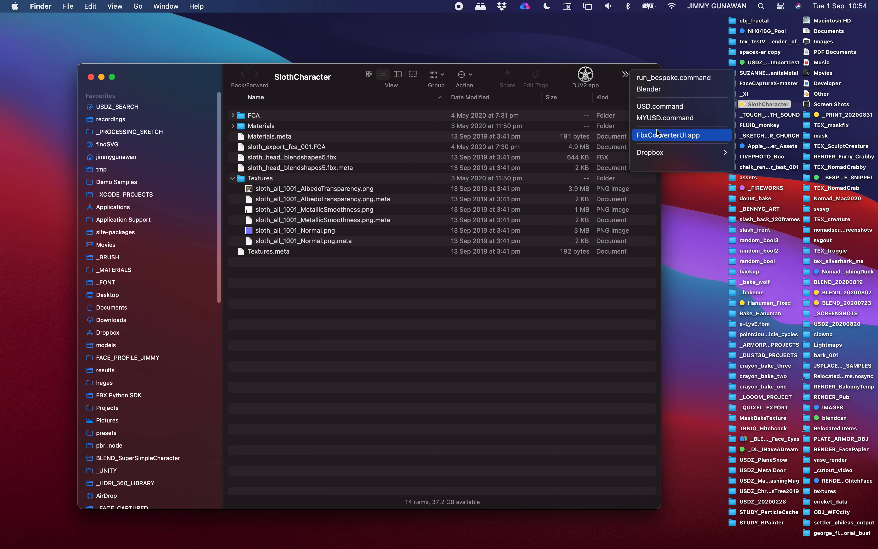
left_click(652, 93)
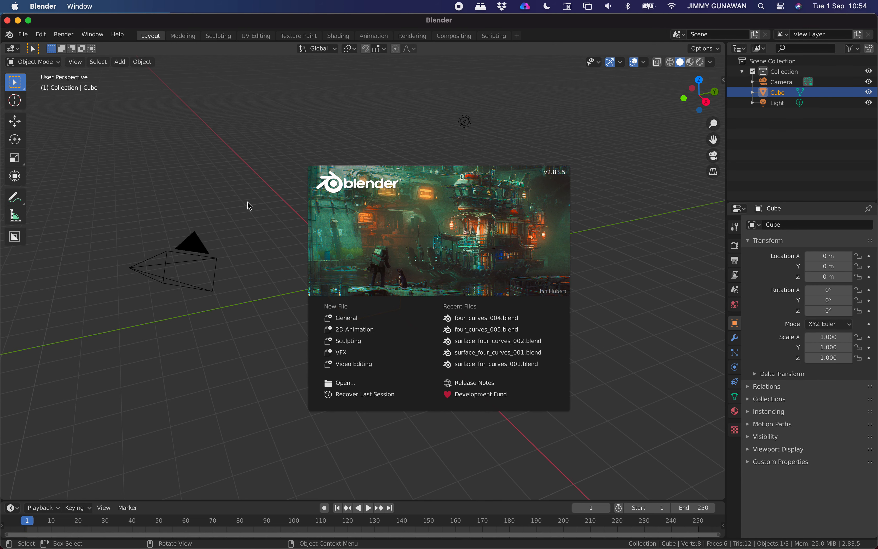
left_click(160, 154)
left_click(29, 21)
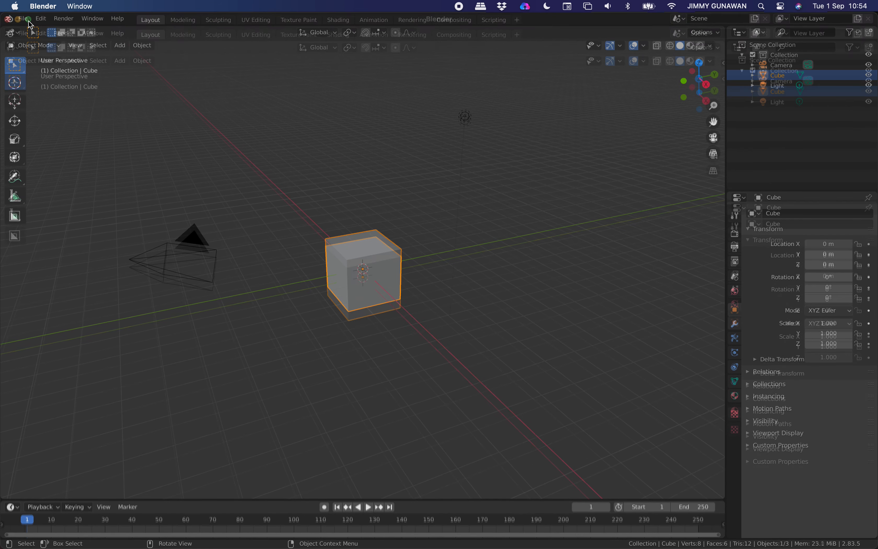
Step: Open the recent file surface_for_curves_001.blend
left_click(23, 7)
mouse_move(80, 40)
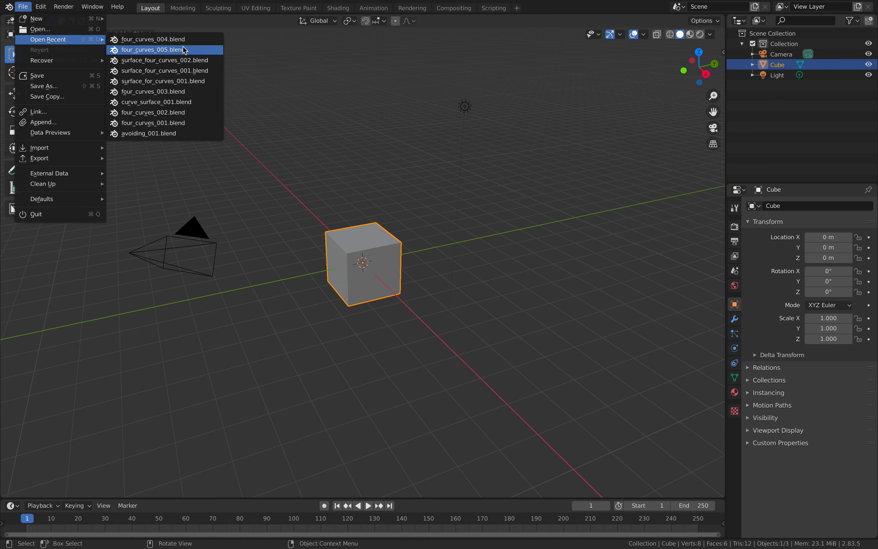
left_click(192, 83)
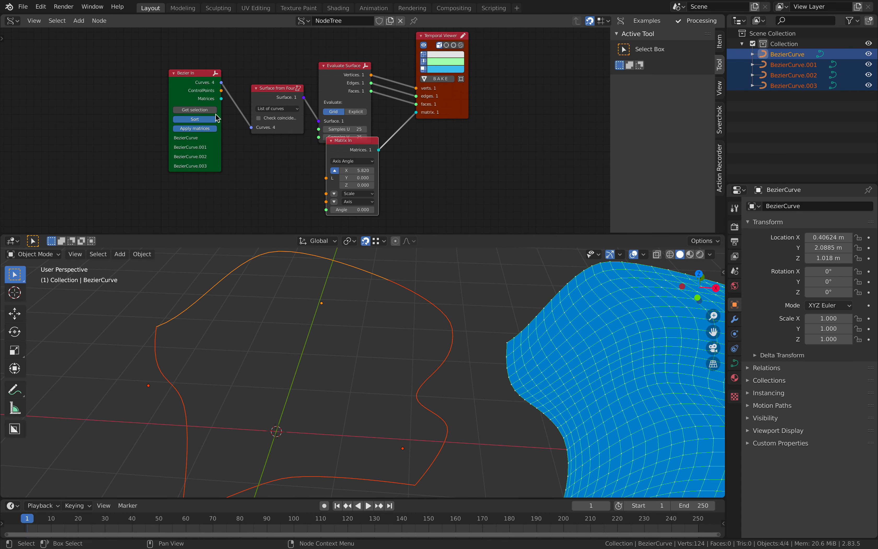
Step: Open the recent file four_curves_005.blend and select the Objects In node at the start of its node chain
left_click(22, 6)
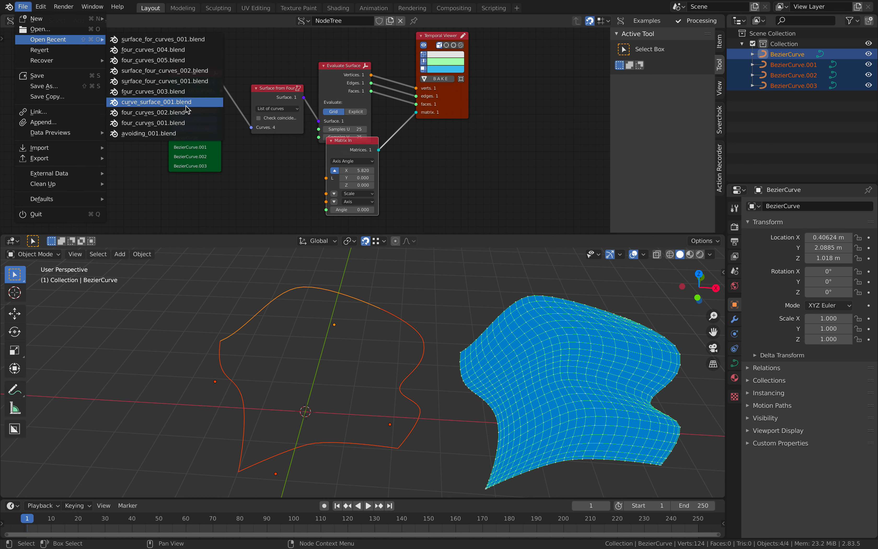
left_click(180, 52)
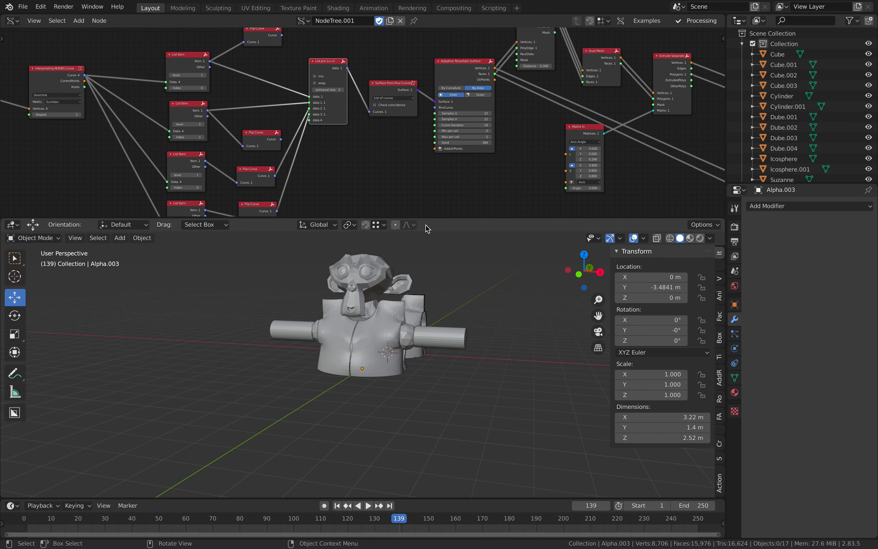
left_click_drag(432, 217, 430, 203)
scroll(203, 139, "down", 2)
middle_click_drag(200, 136, 428, 139)
middle_click_drag(226, 129, 347, 123)
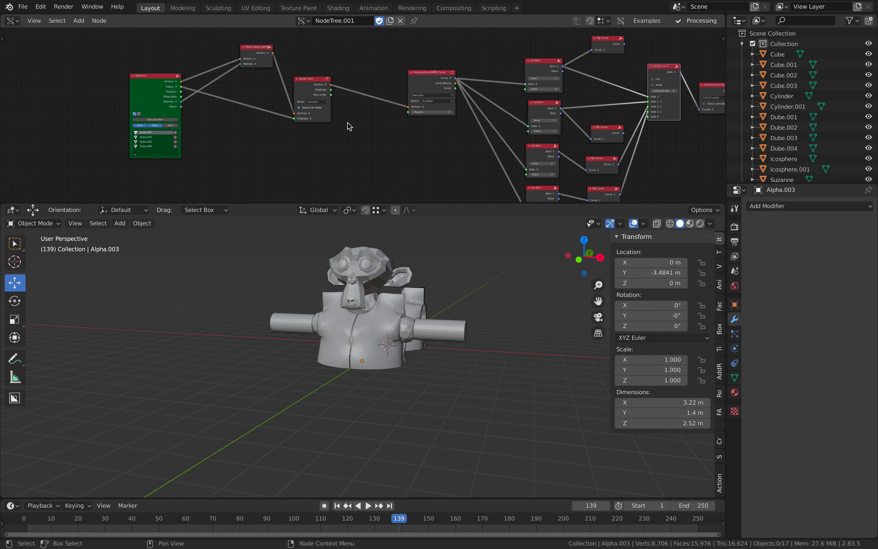
scroll(347, 122, "up", 1)
left_click(129, 80)
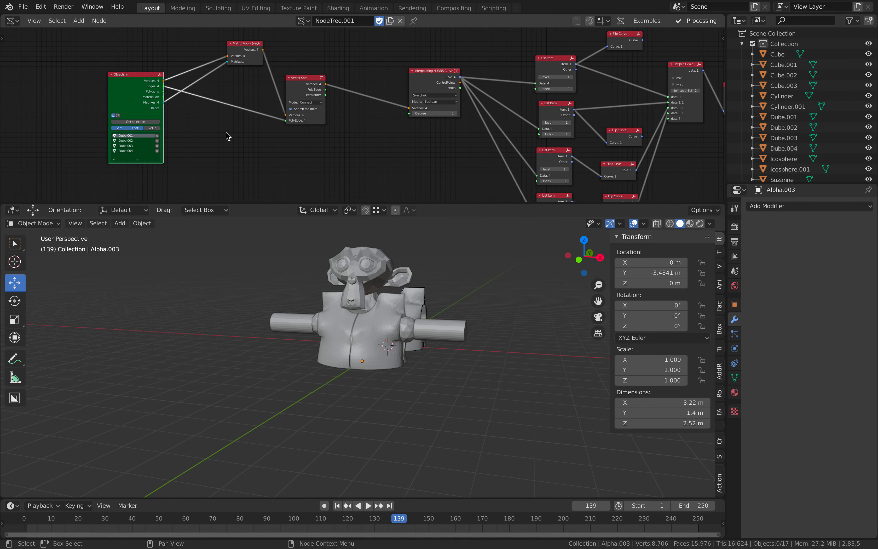
scroll(152, 138, "up", 1)
Step: Select the outline objects Dube.001 to Dube.004 and move them along X to about -8.06 m, away from the figure
scroll(794, 116, "down", 3)
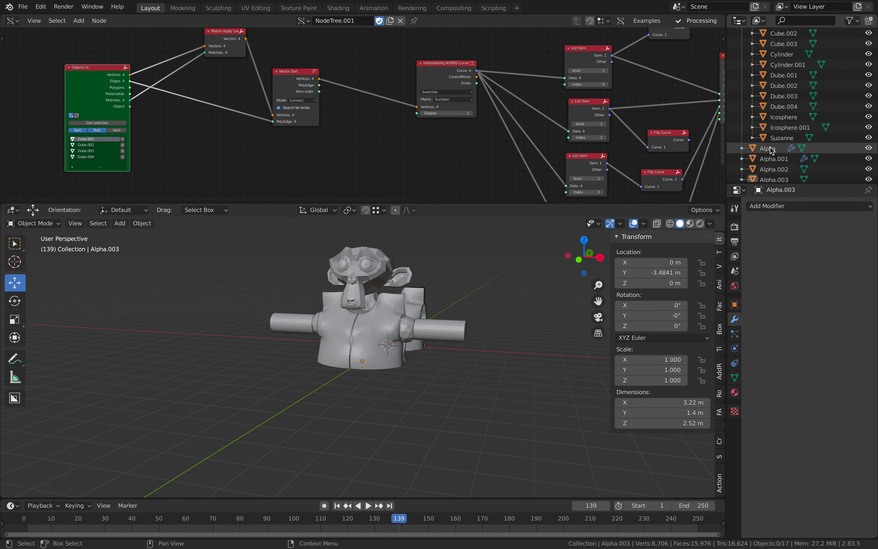
left_click(787, 100)
left_click(788, 71, "shift")
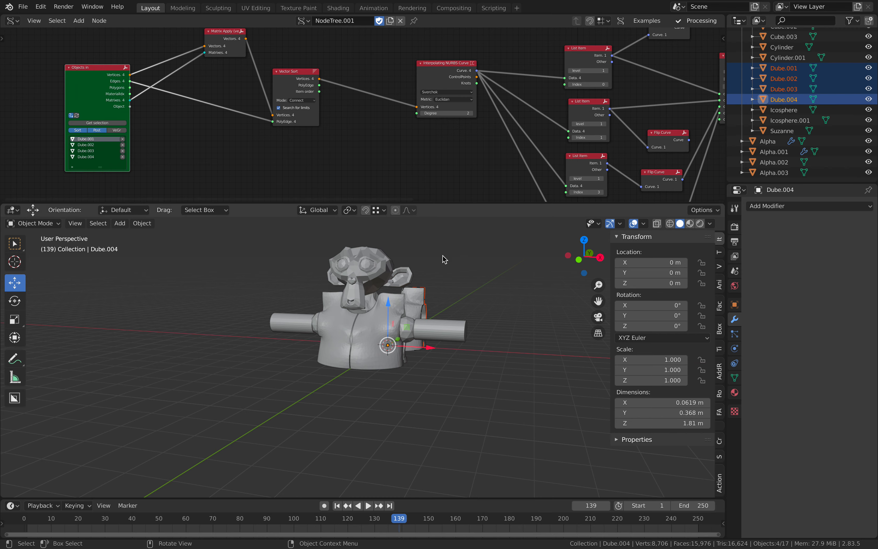
middle_click_drag(443, 259, 455, 270)
key("g")
key("x")
left_click(290, 276)
Step: Select each of the four Dube outline segments in turn to inspect how they form the closed loop
middle_click_drag(259, 286, 375, 314, "shift")
scroll(333, 313, "up", 4)
middle_click_drag(293, 289, 338, 328)
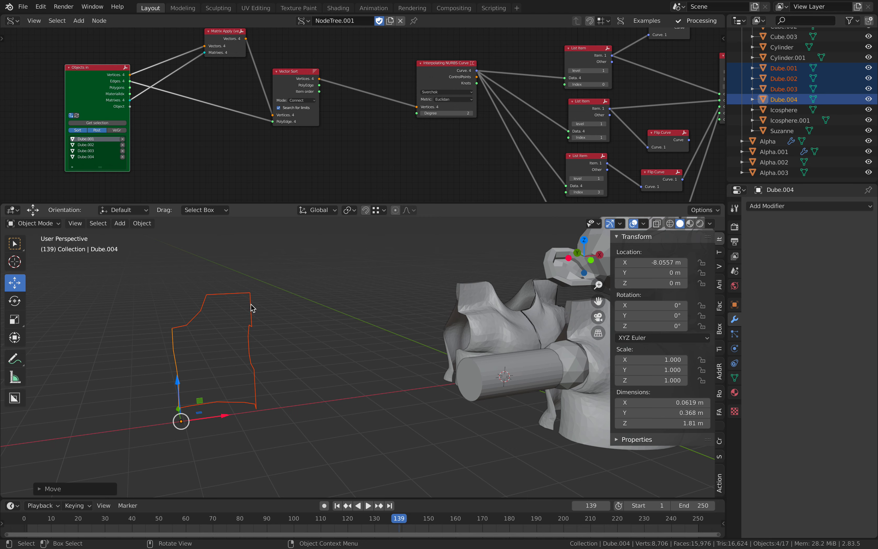
left_click(255, 308)
left_click(227, 299)
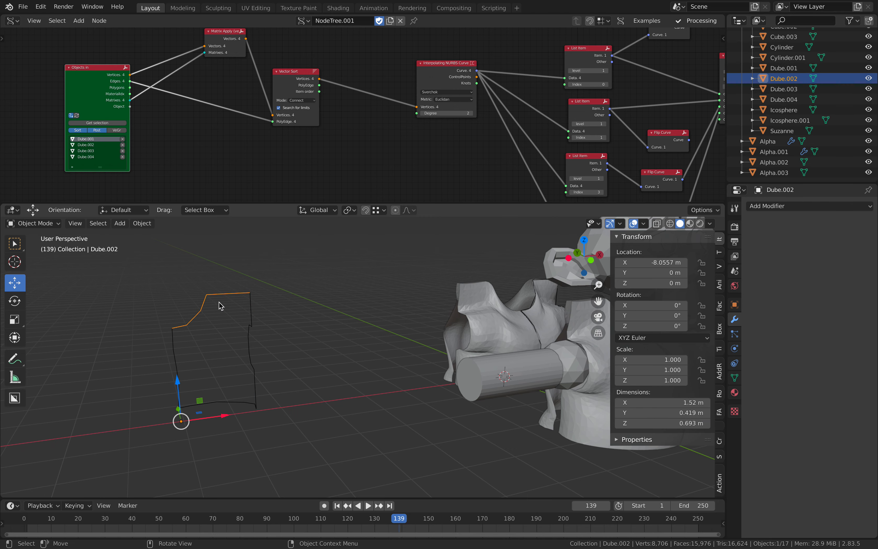
left_click(176, 343)
left_click(197, 403)
left_click(248, 309)
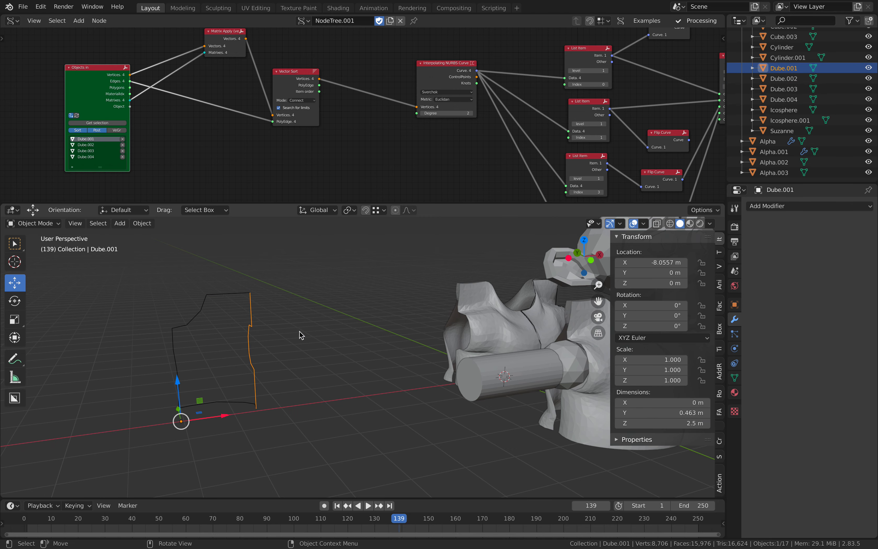
Step: Move the jacket piece Alpha.003 along Y to about -5.71 m, away from the figure
scroll(375, 337, "down", 2)
middle_click_drag(375, 337, 238, 319)
scroll(238, 319, "up", 3)
middle_click_drag(310, 325, 309, 346)
left_click(283, 333)
key("g")
key("y")
left_click(212, 361)
Step: Move the jacket piece Alpha.002 off the figure's body, next to Alpha.003
middle_click_drag(212, 361, 270, 329, "shift")
middle_click_drag(270, 328, 354, 305)
scroll(269, 307, "up", 1)
left_click(373, 308)
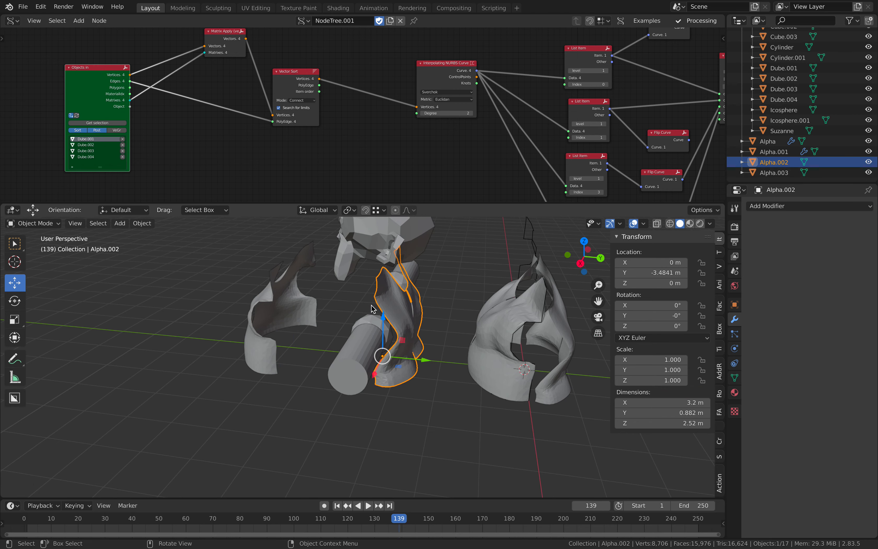
key("g")
left_click(261, 298)
Step: Move Alpha.003 to about X -0.26, Y -7.74, Z -0.14 m and Alpha.002 to about X 0.20, Y -6.99, Z 0.12 m
left_click(248, 302)
middle_click_drag(249, 303, 370, 296)
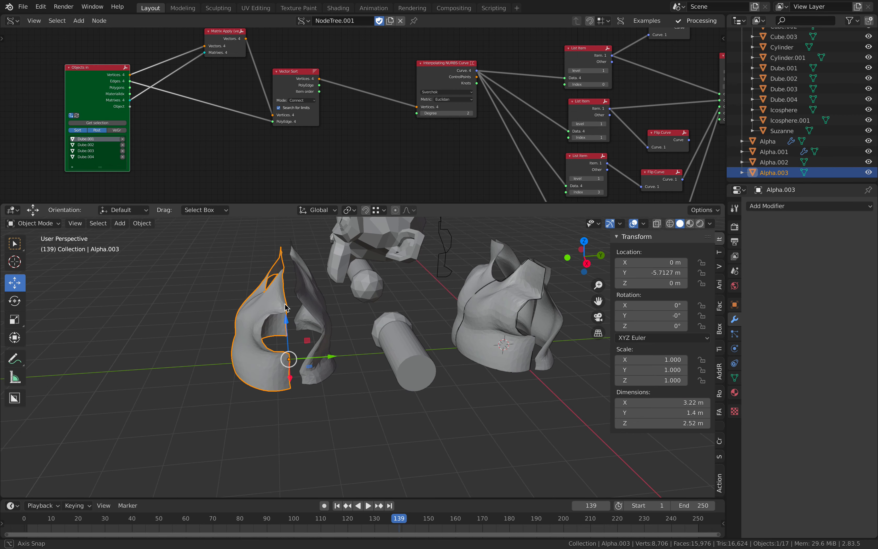
key("g")
left_click(291, 300)
left_click(313, 295)
key("g")
left_click(245, 301)
Step: Examine the shape of the separated jacket pieces Alpha.002 and Alpha.003 from several sides
middle_click_drag(245, 301, 355, 304, "shift")
scroll(352, 304, "up", 2)
middle_click_drag(290, 310, 380, 249)
middle_click_drag(298, 248, 272, 336)
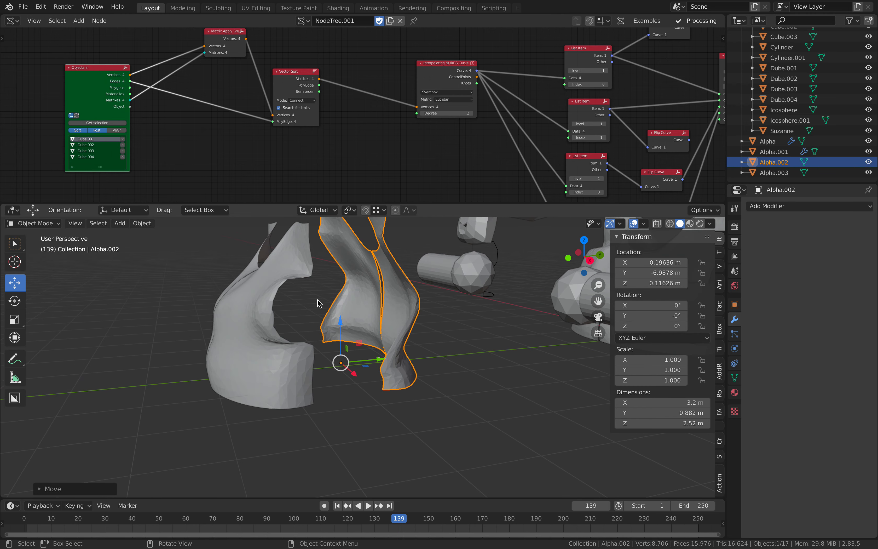
middle_click_drag(317, 302, 299, 306)
middle_click_drag(378, 276, 358, 291)
scroll(785, 120, "up", 1)
scroll(785, 120, "up", 2)
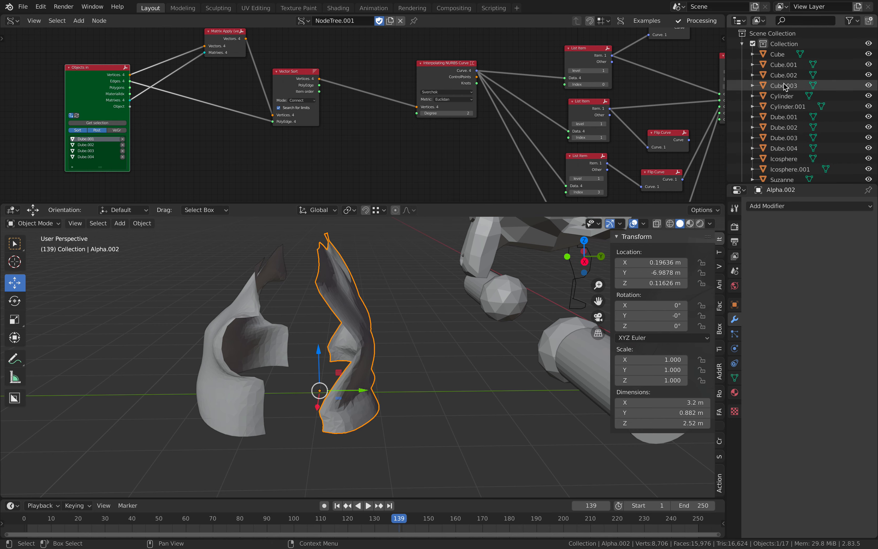
Step: Move the outline objects Dube.001 to Dube.004 beside the separated jacket piece Alpha.003, and select that piece
left_click(783, 97)
left_click(780, 128, "shift")
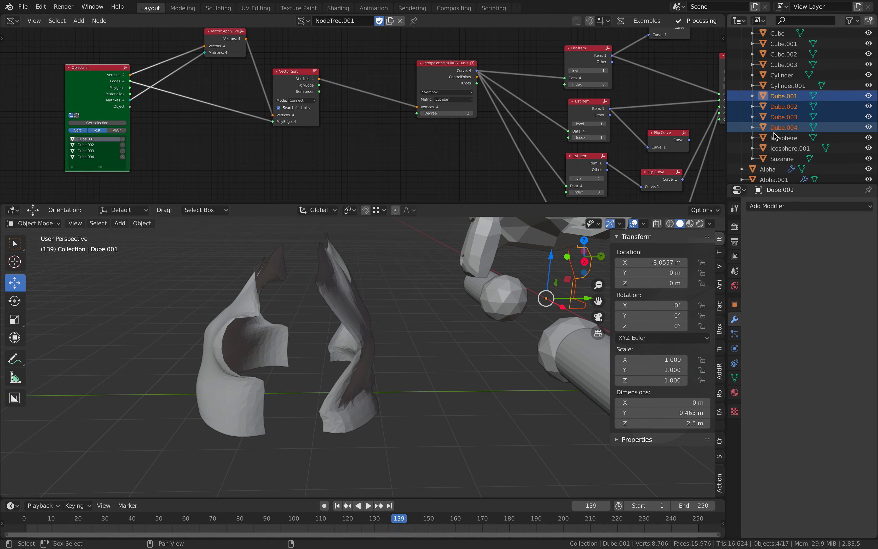
scroll(522, 312, "down", 4)
key("g")
left_click(405, 370)
middle_click_drag(403, 354, 278, 333)
key("g")
left_click(75, 293)
key("g")
left_click(180, 293)
middle_click_drag(188, 292, 393, 320)
key("g")
left_click(269, 319)
key("g")
middle_click_drag(275, 324, 447, 310, "shift")
left_click(268, 297)
left_click(308, 328)
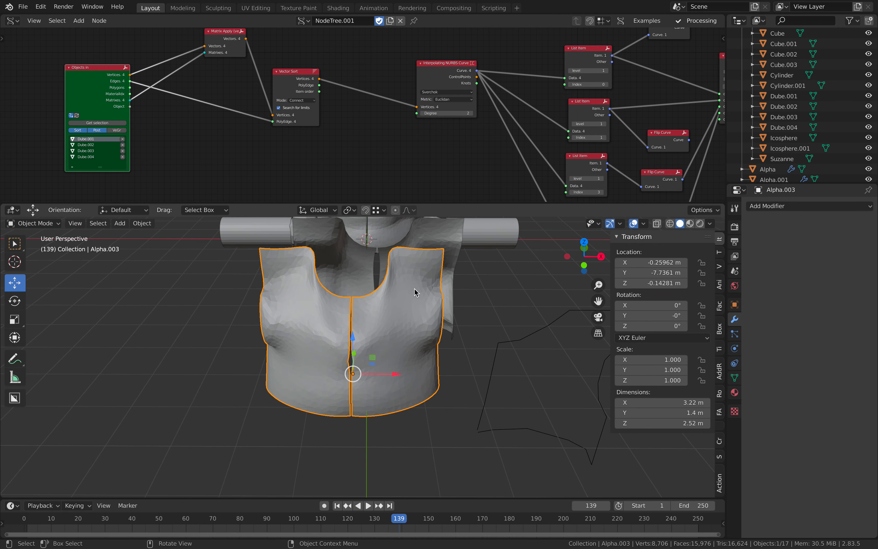
Step: Enlarge the node editor area and move the Matrix Apply, Vector Sort and Interpolating NURBS Curve nodes closer to Objects In
left_click_drag(419, 202, 425, 307)
scroll(263, 188, "up", 4)
left_click_drag(173, 55, 134, 59)
left_click_drag(265, 107, 226, 103)
left_click_drag(441, 107, 319, 113)
middle_click_drag(295, 113, 411, 132)
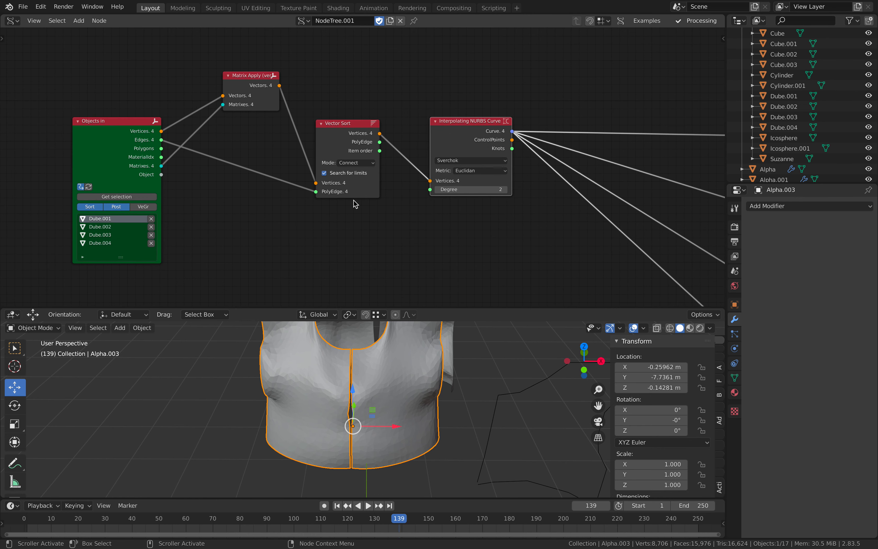
Step: Move the Vector Sort node slightly lower and the Interpolating NURBS Curve node closer to it
scroll(353, 145, "up", 1)
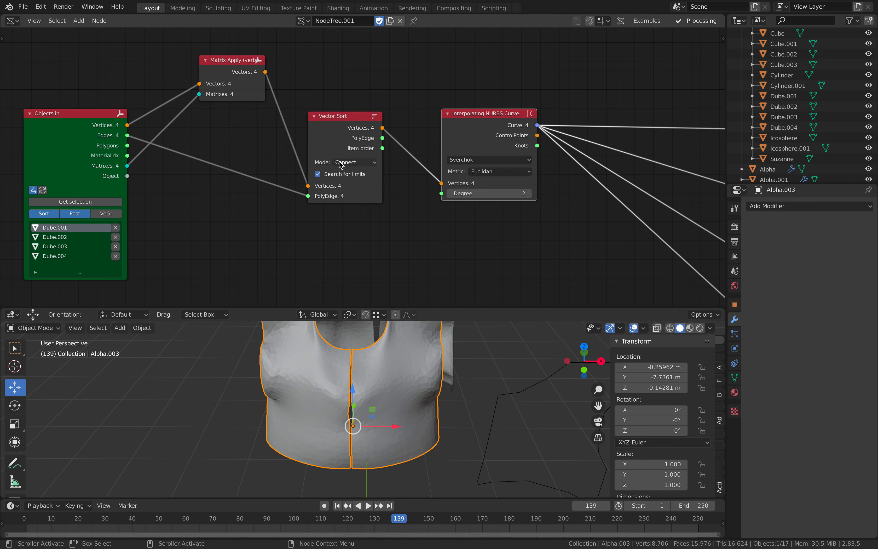
mouse_move(345, 146)
left_mouse_down()
mouse_move(357, 177)
mouse_move(359, 143)
left_mouse_up()
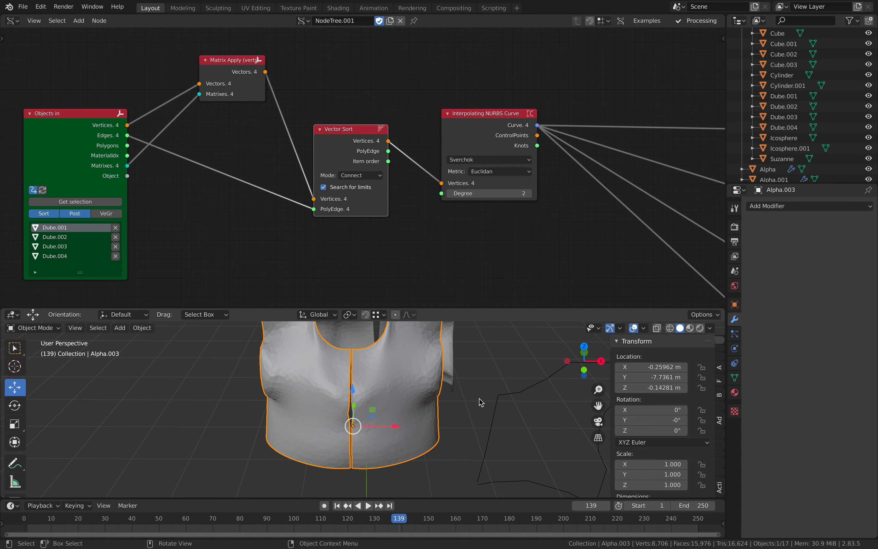
middle_click_drag(504, 226, 417, 242)
left_click_drag(404, 142, 389, 128)
middle_click_drag(437, 167, 338, 157)
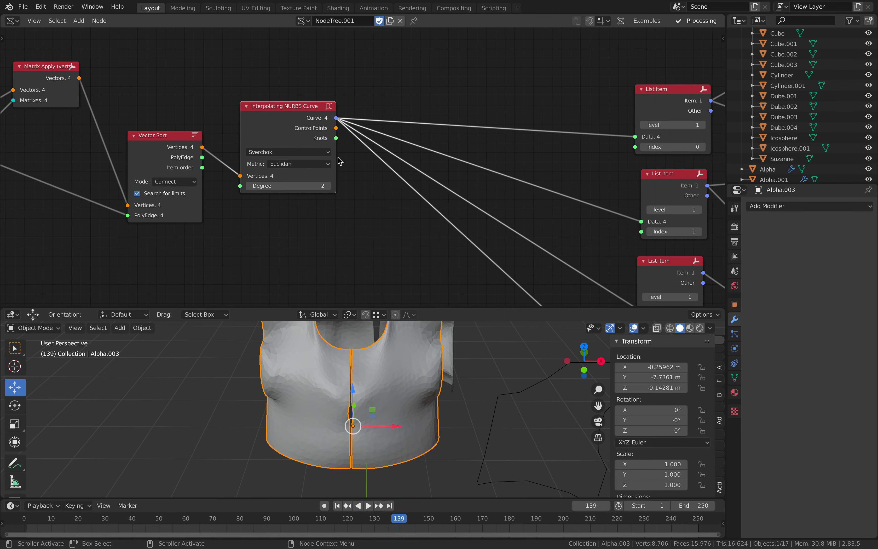
left_click_drag(336, 157, 342, 132)
Step: Nudge the first List Item node and move the topmost Flip Curve node slightly lower
scroll(335, 146, "down", 2)
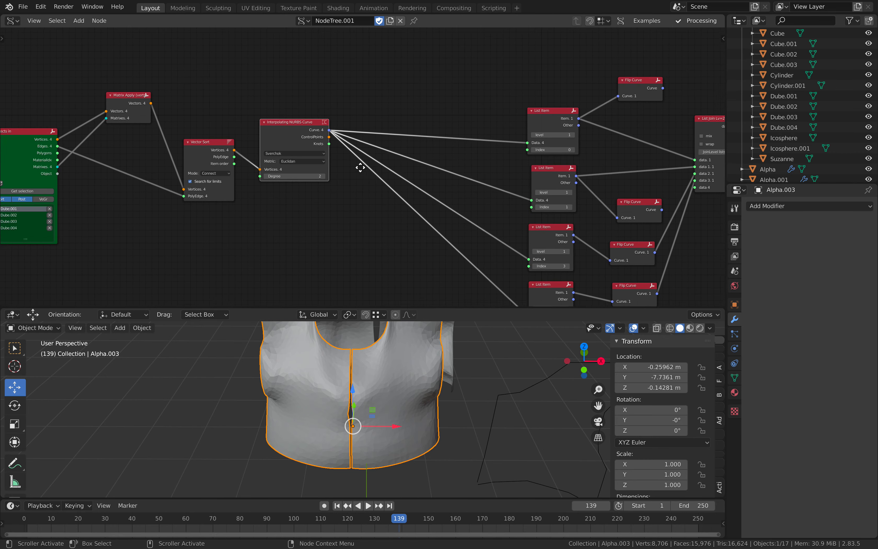
middle_click_drag(485, 136, 420, 120)
left_click_drag(496, 96, 492, 91)
middle_click_drag(463, 113, 351, 87)
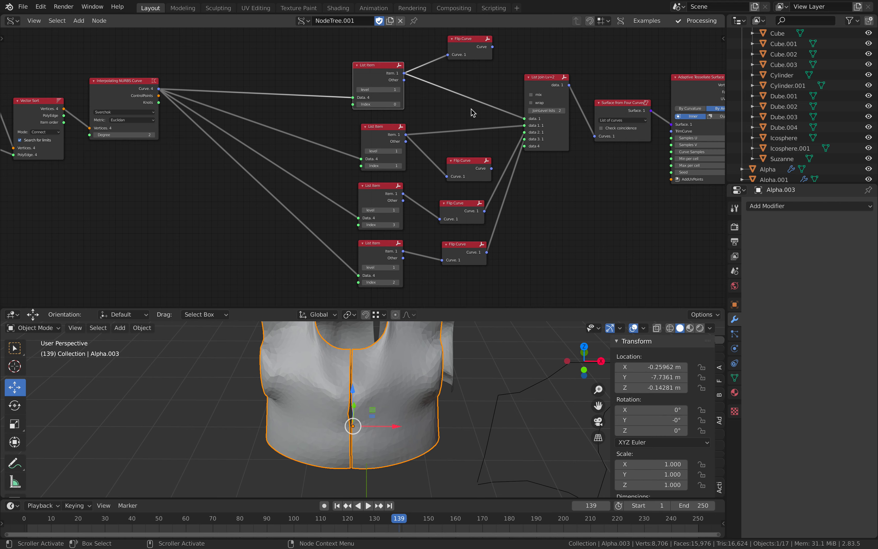
left_click_drag(487, 48, 486, 62)
Step: Nudge the List Join and Surface from Four Curves nodes slightly and view the latter's curve input modes
middle_click_drag(536, 88, 387, 92)
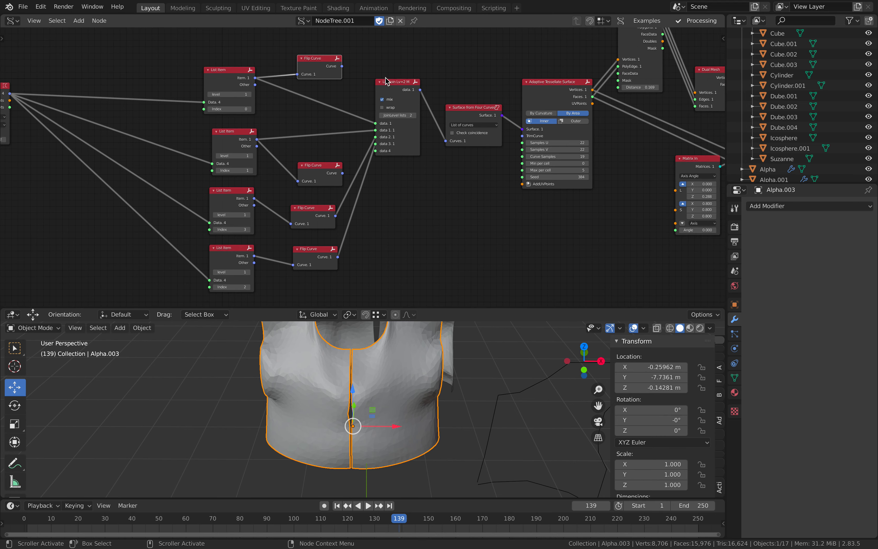
left_click_drag(401, 93, 402, 94)
scroll(410, 98, "up", 2)
left_click_drag(491, 102, 491, 100)
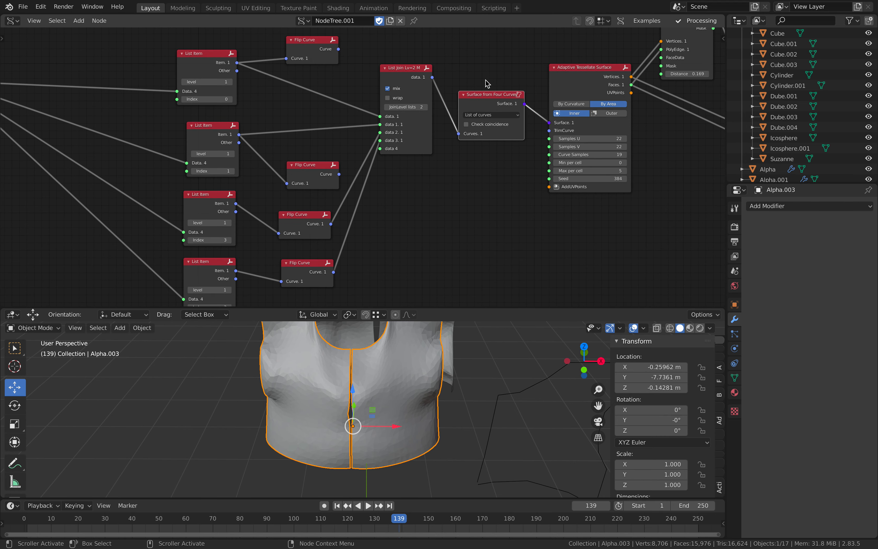
middle_click_drag(483, 106, 398, 95)
scroll(429, 101, "up", 1)
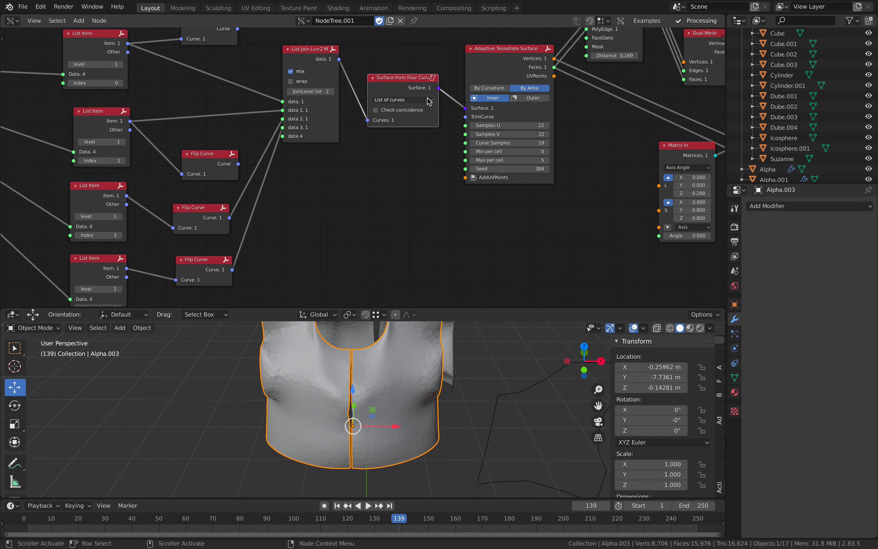
left_click(415, 99)
left_click(415, 188)
Step: Nudge the Adaptive Tessellate Surface, Dual Mesh and Extrude Separate nodes slightly within the chain
middle_click_drag(414, 189, 250, 230)
left_click_drag(329, 109, 325, 111)
middle_click_drag(333, 119, 239, 183)
left_click(308, 85)
left_click_drag(344, 102, 356, 106)
left_click_drag(410, 131, 413, 124)
left_click_drag(505, 134, 507, 125)
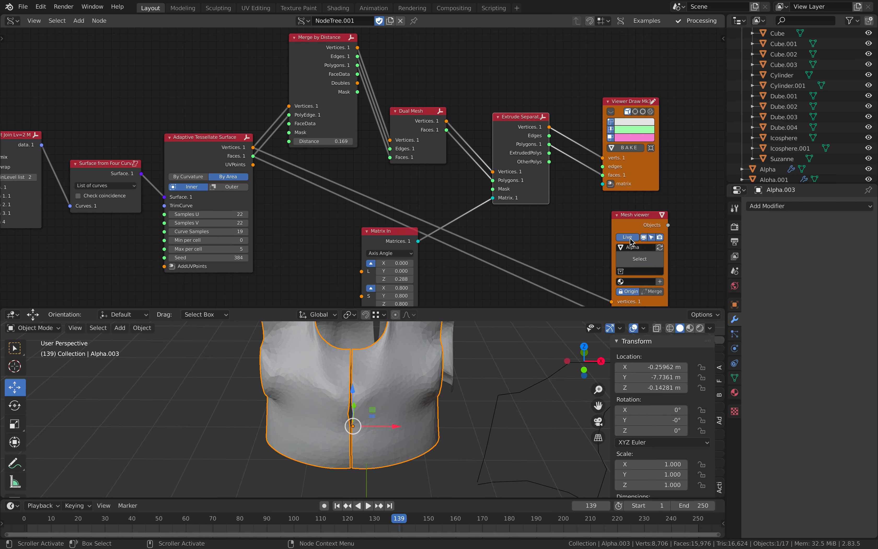
Step: Show the Viewer Draw preview of the extruded cells on the jacket and bake it to a mesh object
scroll(477, 386, "down", 6)
middle_click_drag(450, 387, 307, 414)
scroll(468, 370, "up", 2)
middle_click_drag(468, 369, 375, 395, "shift")
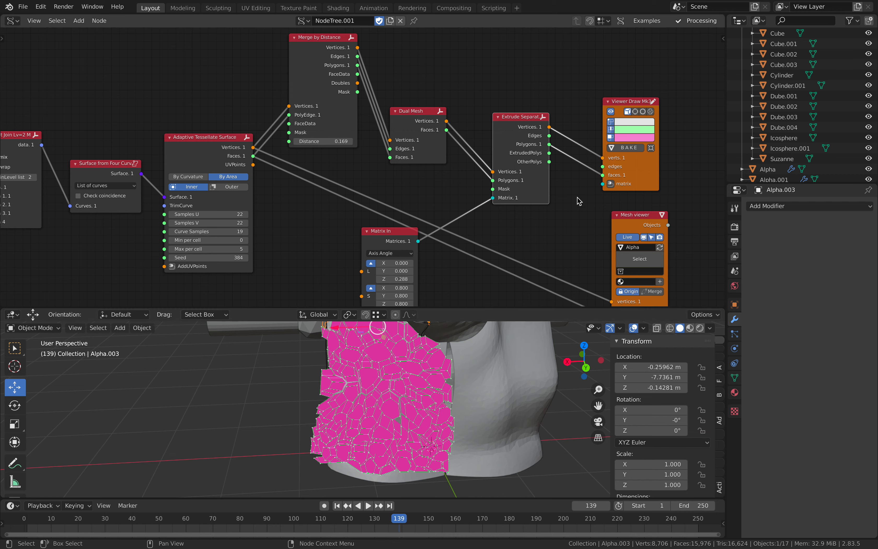
left_click(635, 149)
Step: Move the baked cell mesh about 2.97 m along X, clear of the jacket, and give it a level 2 Subdivision Surface modifier
left_click(318, 420)
scroll(318, 420, "down", 1)
key("g")
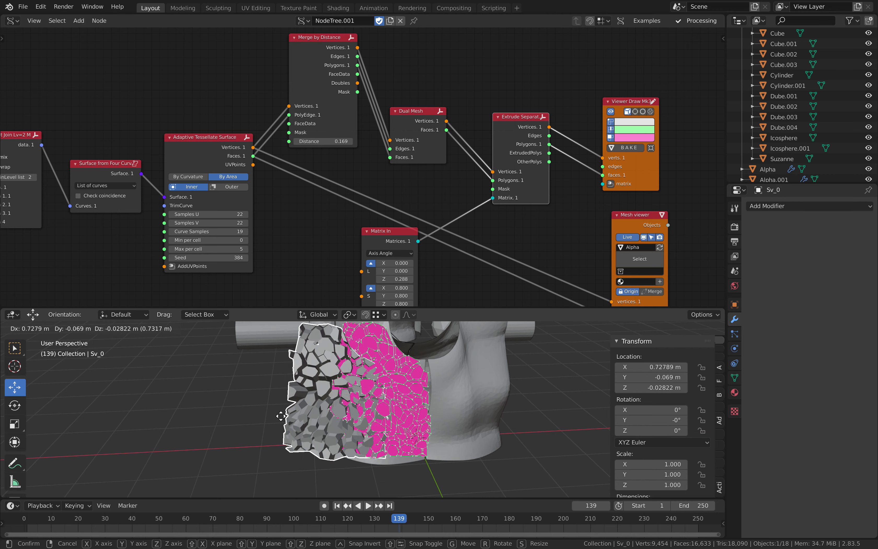
left_click(187, 421)
key("ctrl+2")
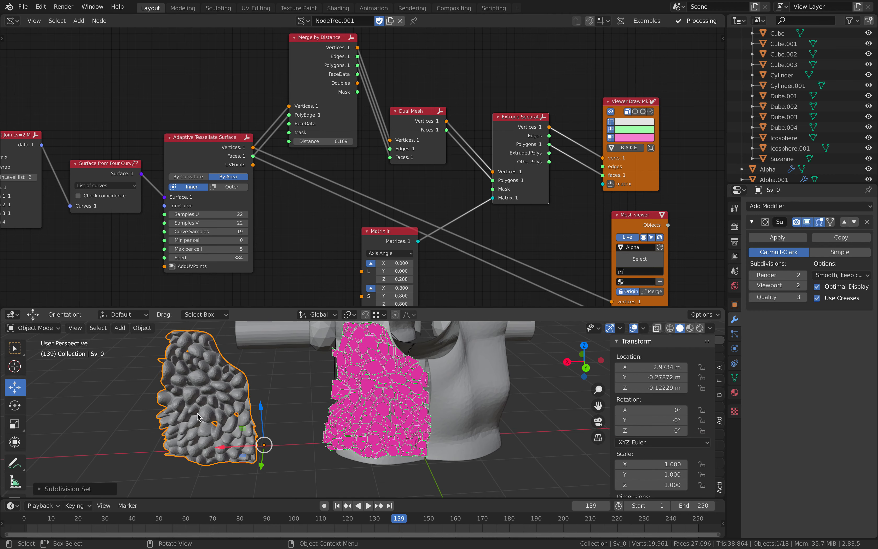
Step: Shade the subdivided cell mesh smooth and deselect all objects
middle_click_drag(198, 426, 208, 411)
right_click(208, 411)
left_click(202, 360)
scroll(262, 410, "down", 3)
middle_click_drag(261, 410, 412, 388)
key("a")
key("a")
Step: Examine the Surface from Four Curves node, its List Item and Flip Curve inputs, and the jacket pieces around Suzanne
scroll(434, 389, "down", 4)
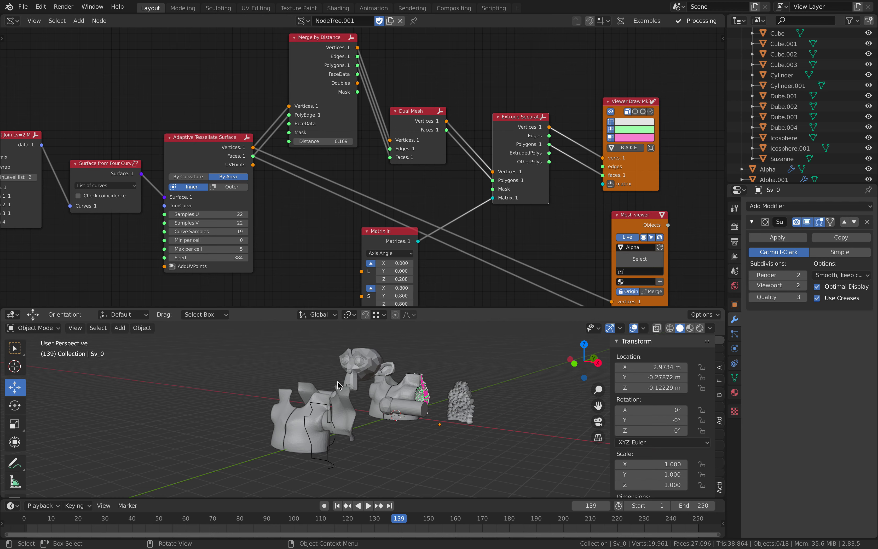
middle_click_drag(251, 97, 341, 123)
scroll(294, 106, "up", 5)
scroll(343, 121, "up", 4)
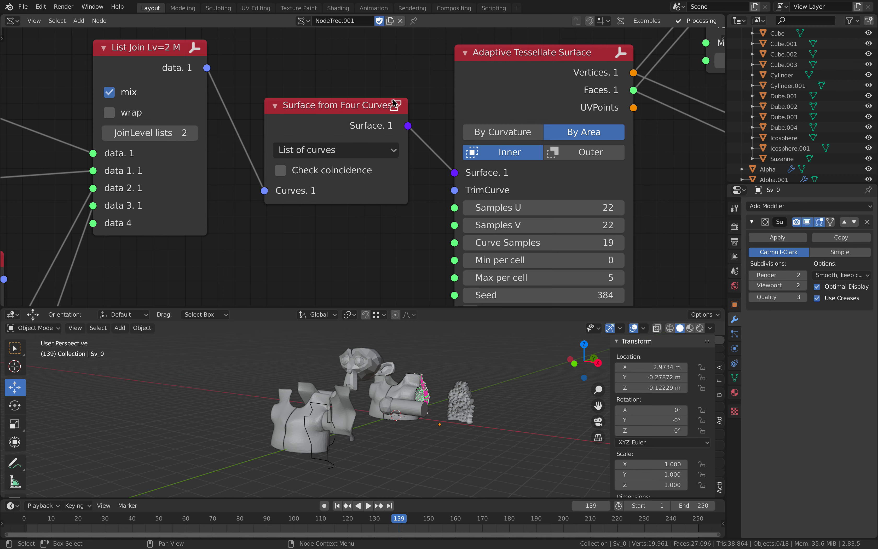
scroll(321, 104, "down", 4)
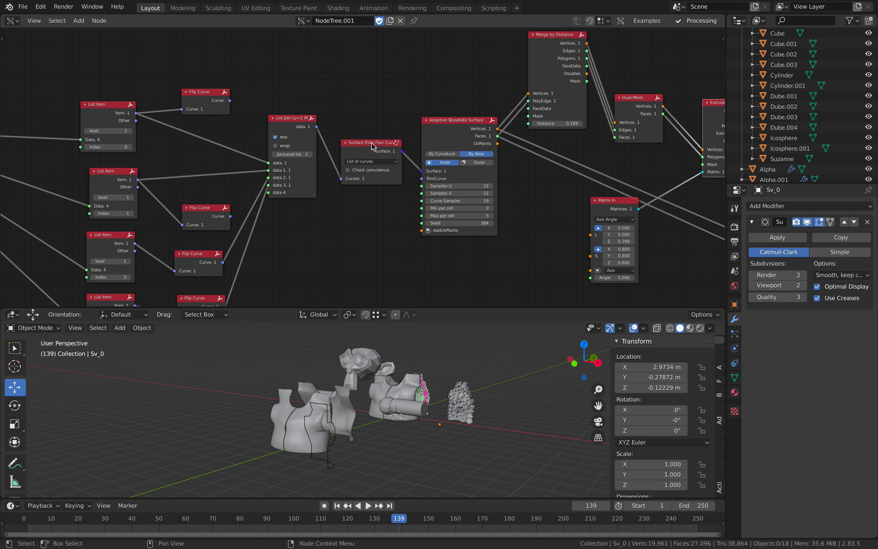
scroll(374, 146, "down", 2)
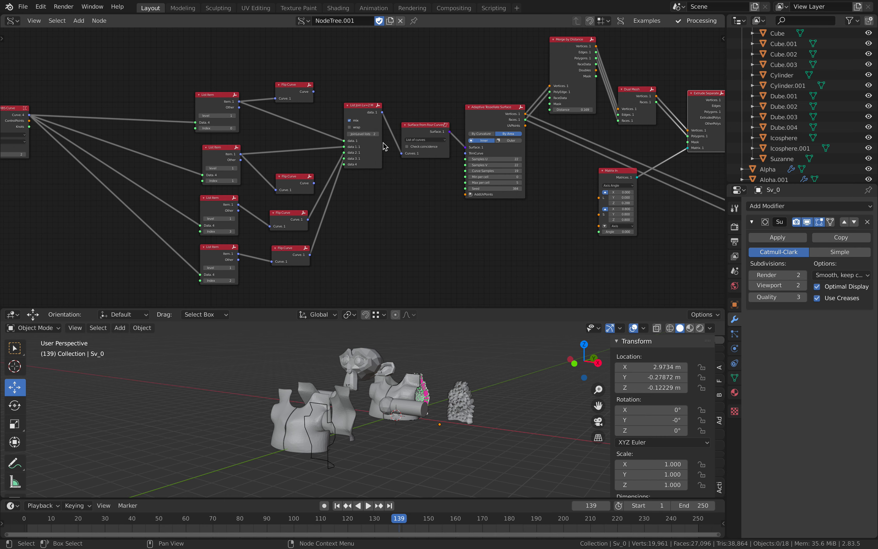
mouse_move(423, 350)
middle_mouse_down()
mouse_move(361, 361)
mouse_move(349, 376)
mouse_move(435, 361)
mouse_move(427, 365)
middle_mouse_up()
scroll(344, 376, "up", 6)
scroll(435, 361, "down", 6)
middle_click_drag(424, 183, 436, 185)
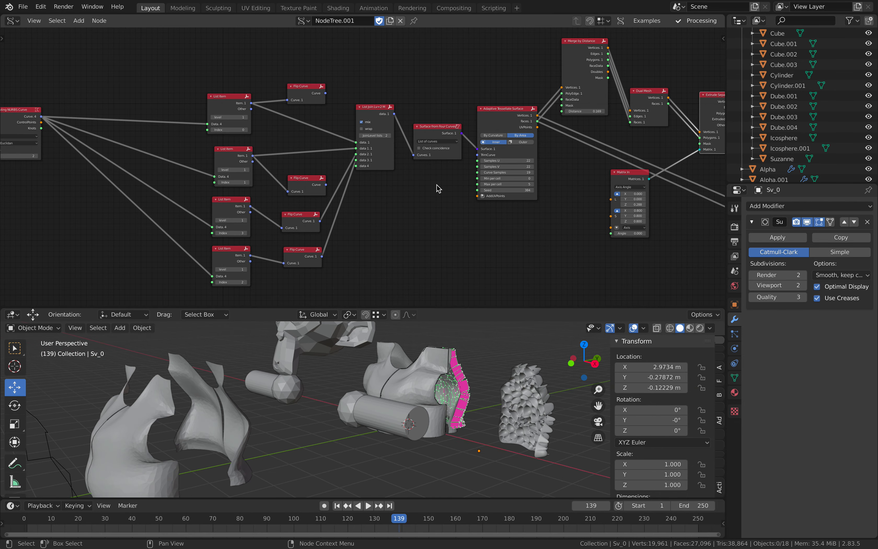